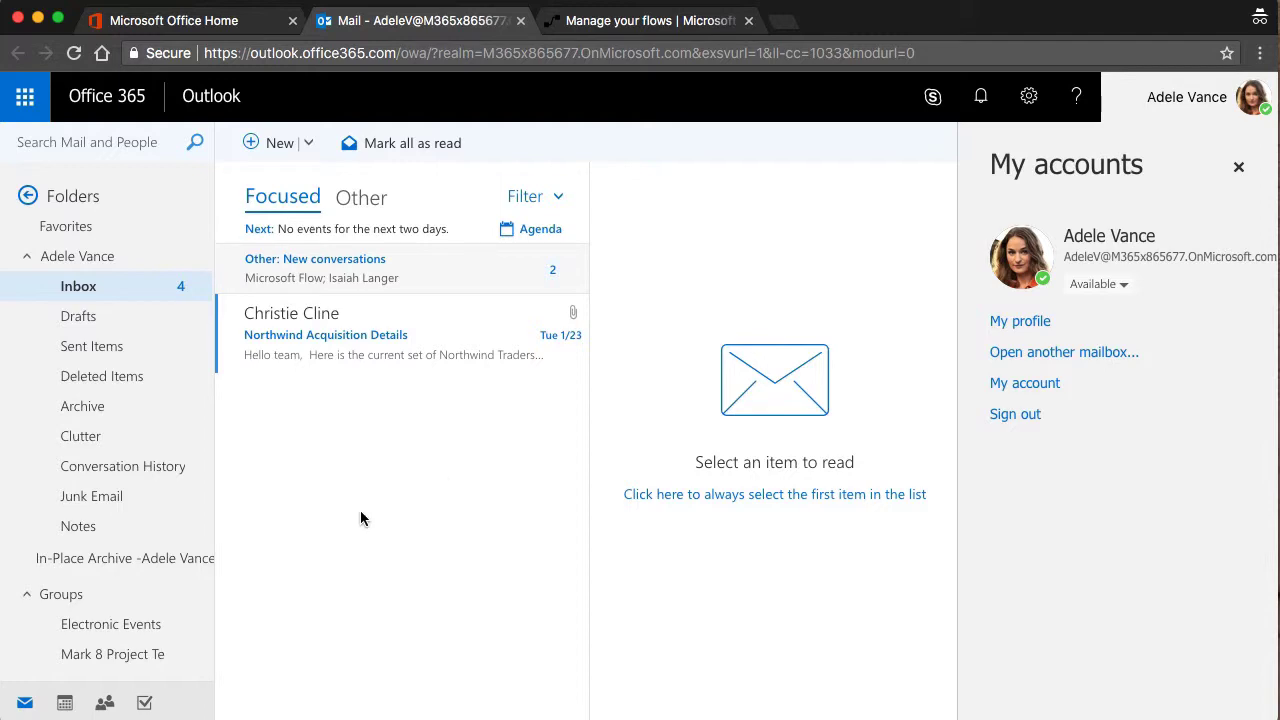
# Review the two most recent profile review emails in the Sent Items folder.
pyautogui.click(131, 350)
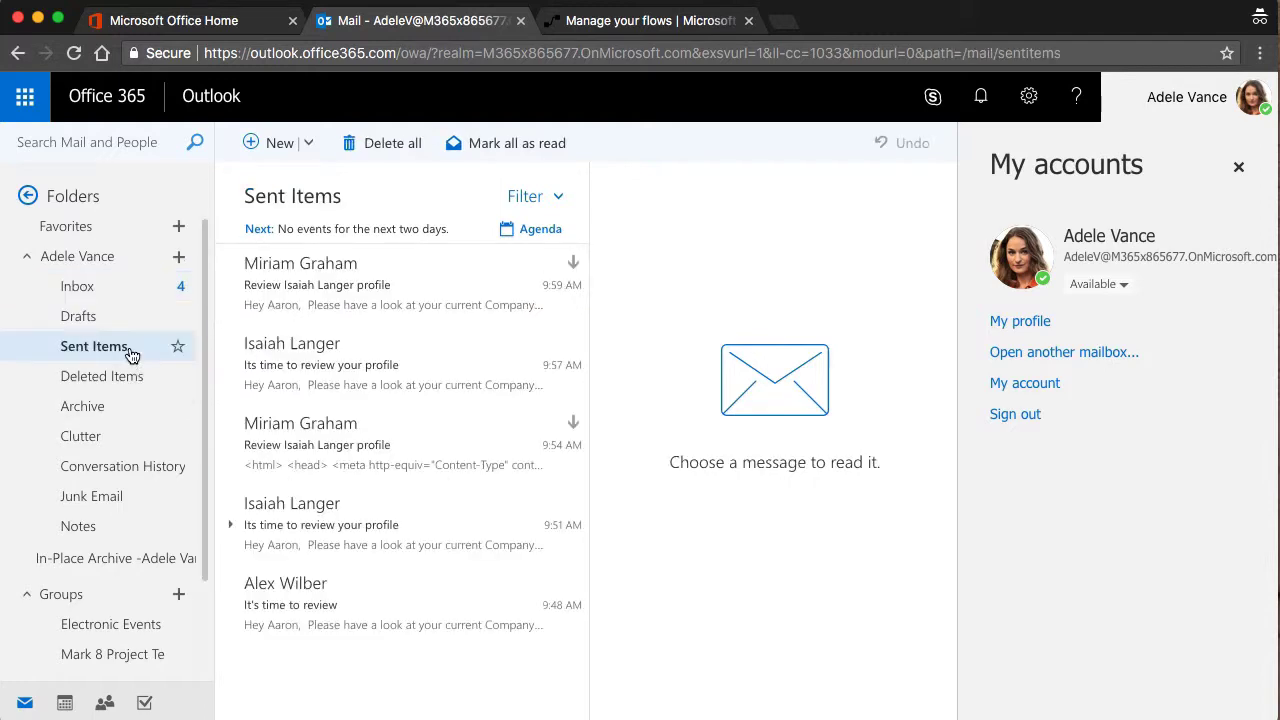
pyautogui.click(391, 272)
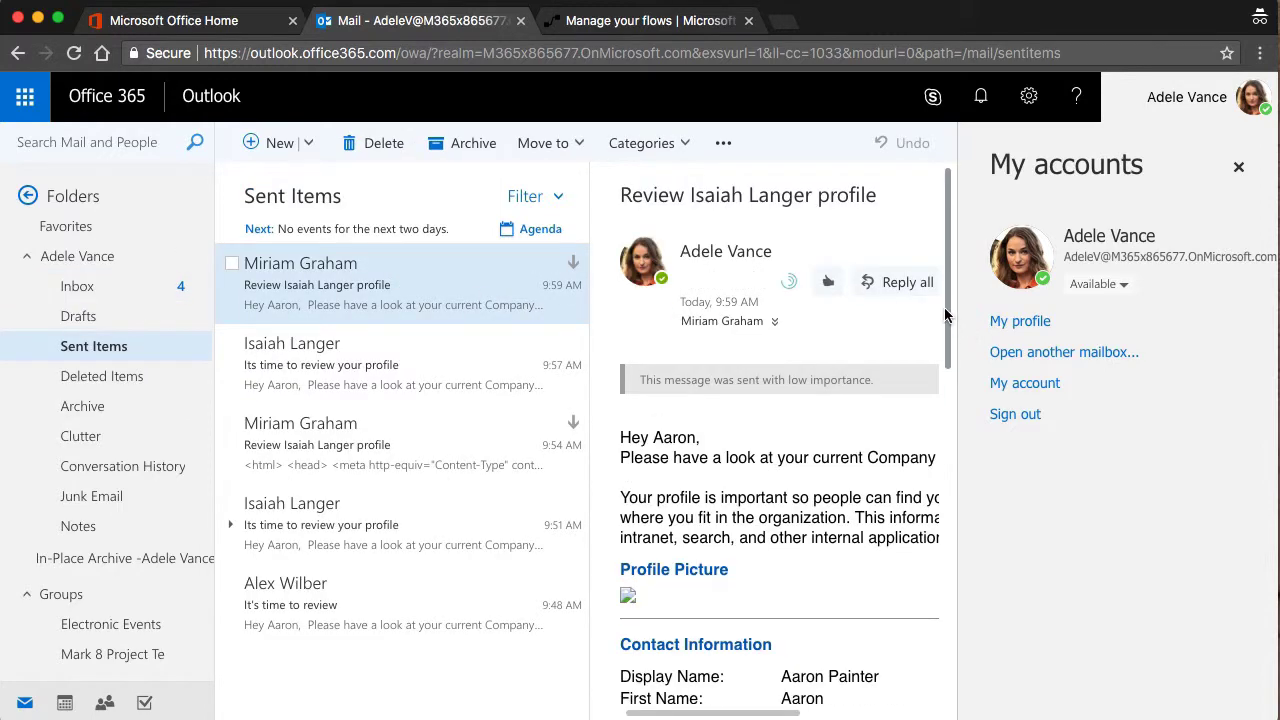
pyautogui.moveTo(946, 314); pyautogui.dragTo(931, 277)
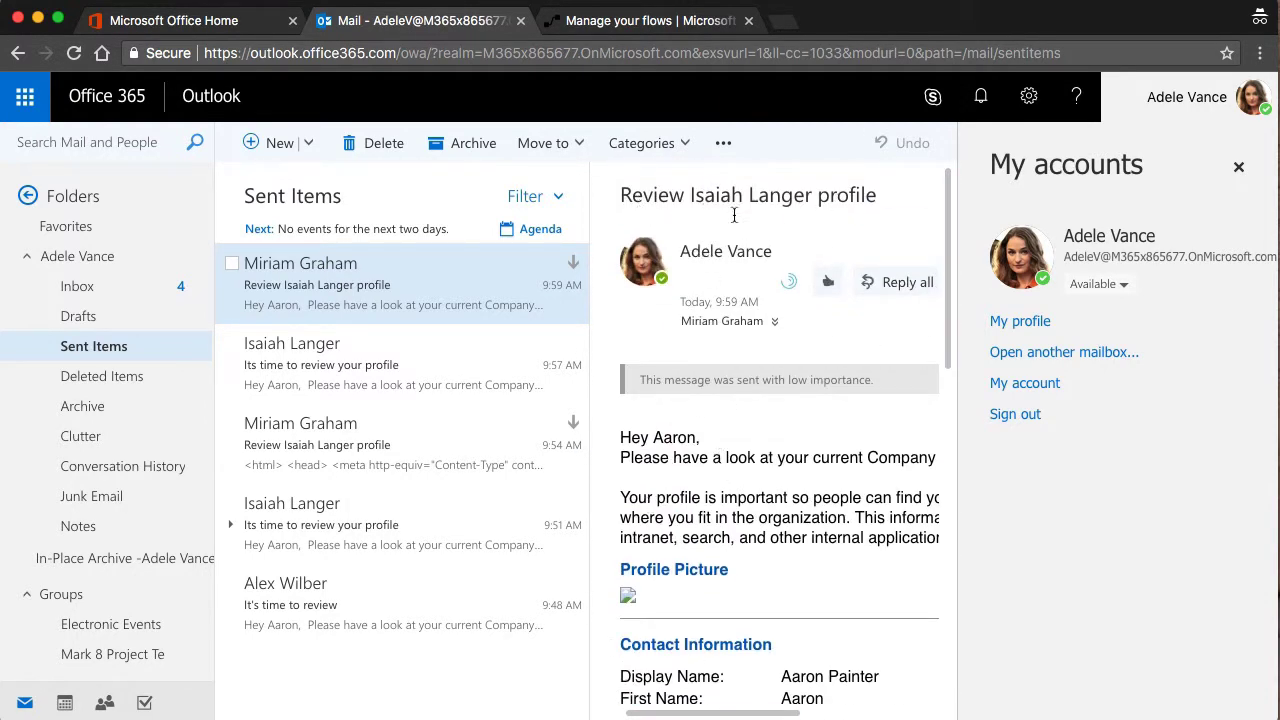
pyautogui.click(305, 365)
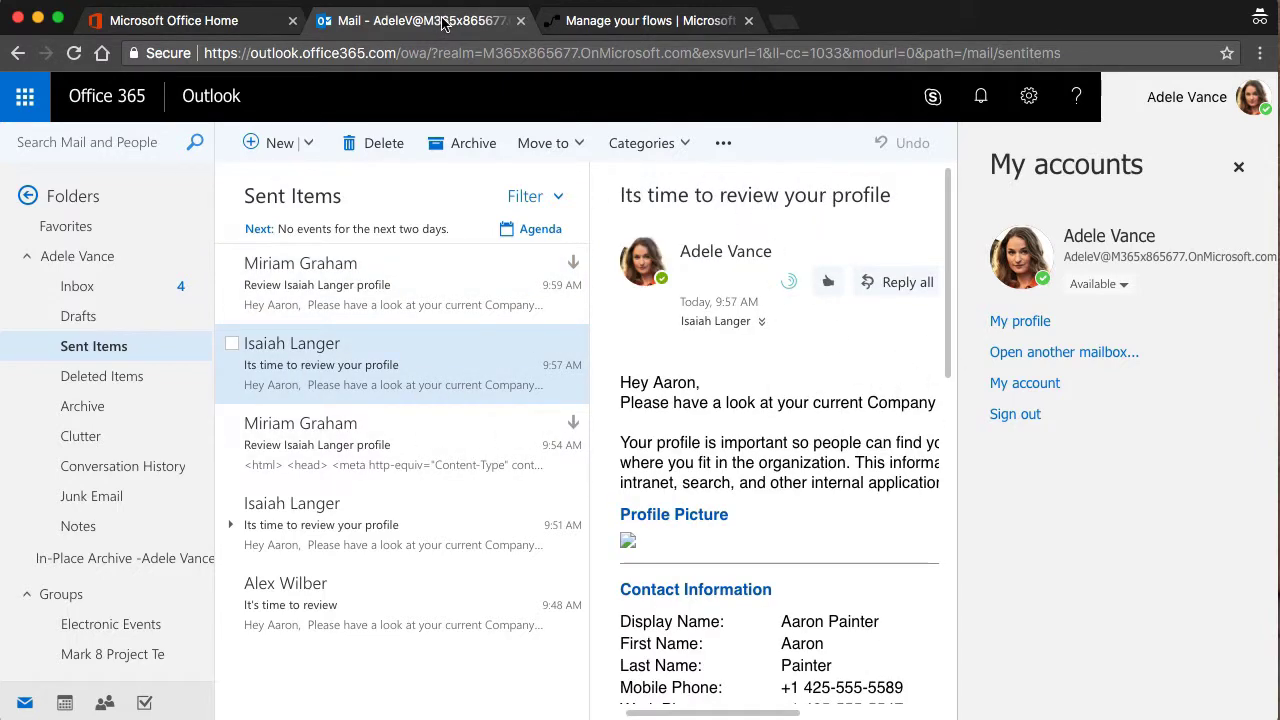
# Switch to Microsoft Flow from the Office 365 home page's app list.
pyautogui.click(648, 20)
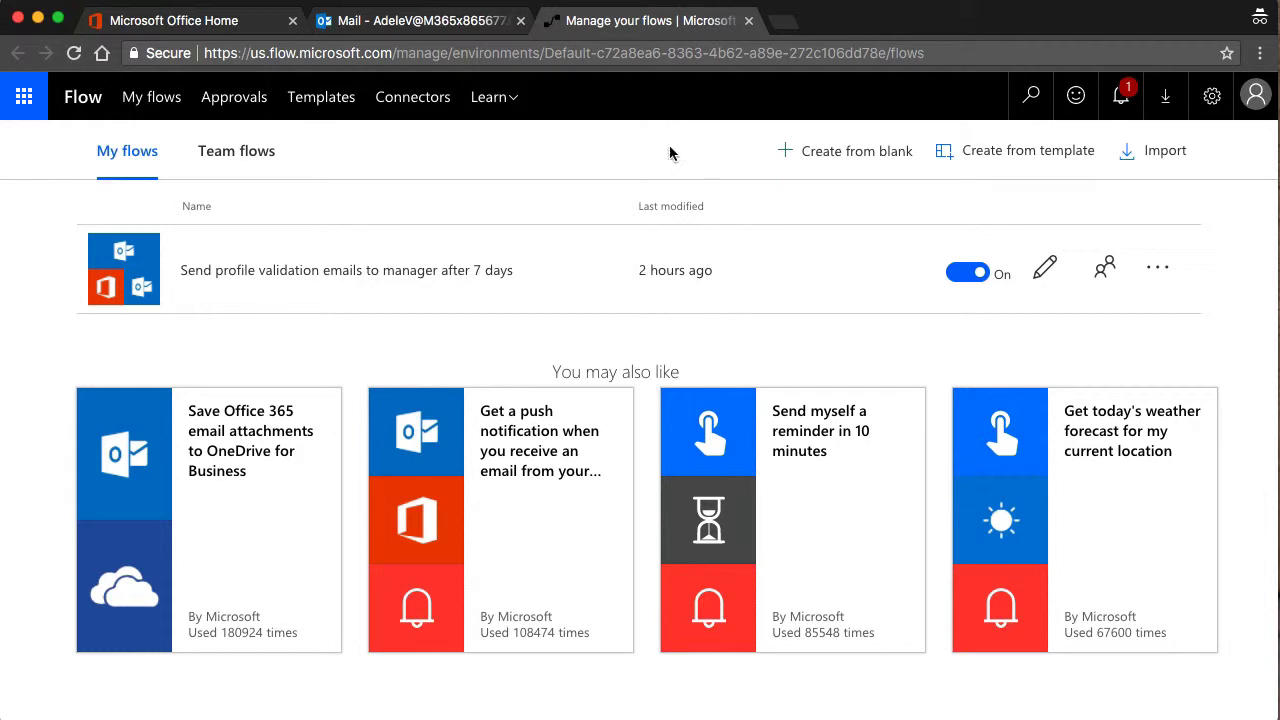
pyautogui.click(24, 104)
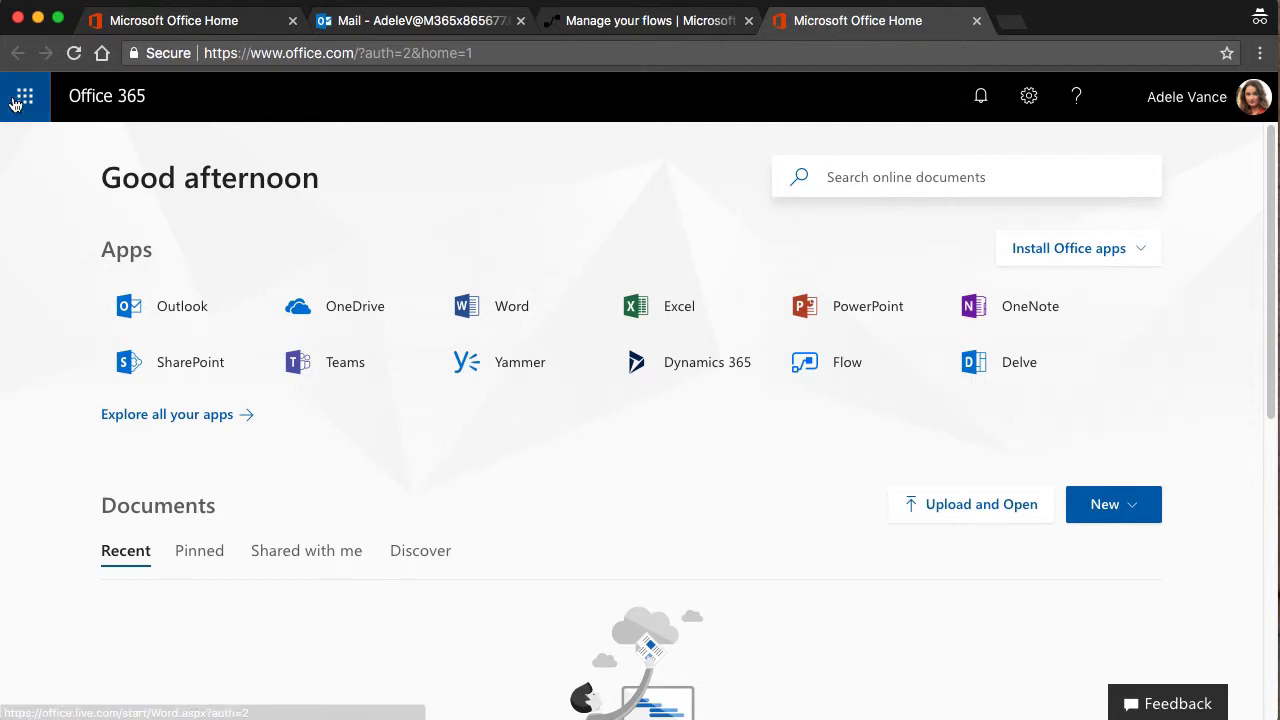
pyautogui.click(806, 362)
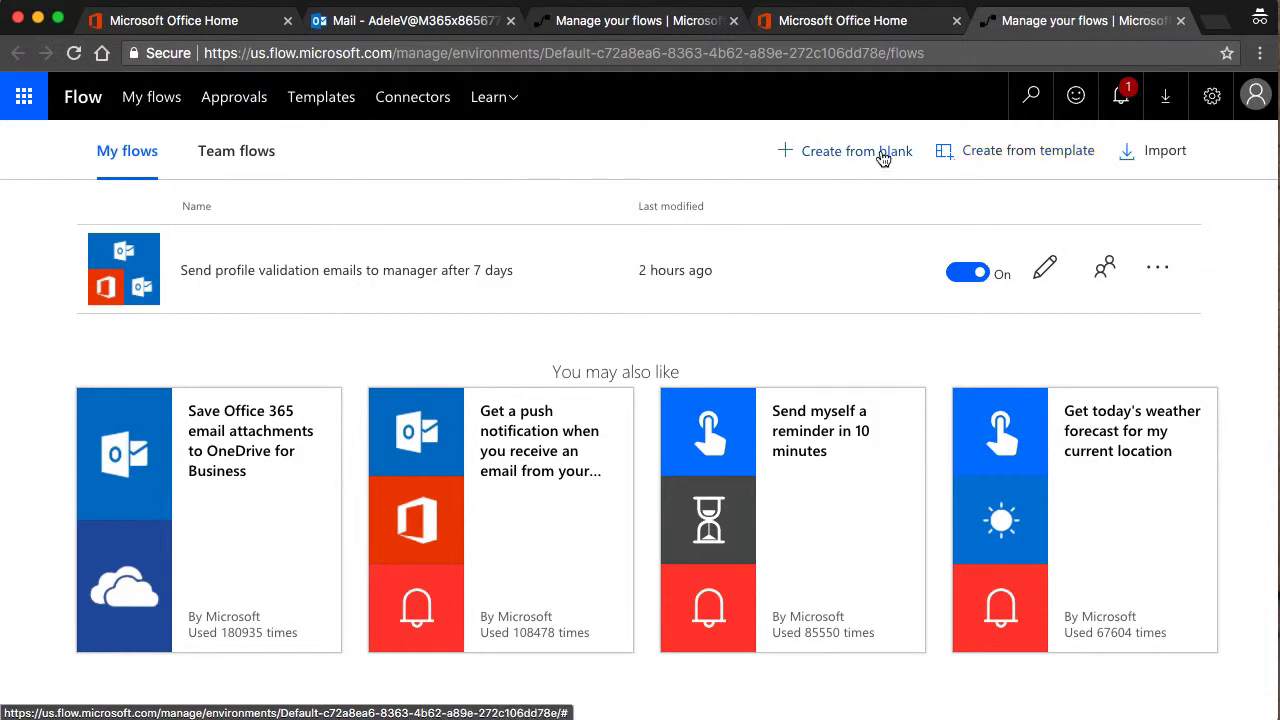
# Create a blank flow that starts with the Outlook trigger "When a new email arrives".
pyautogui.click(880, 155)
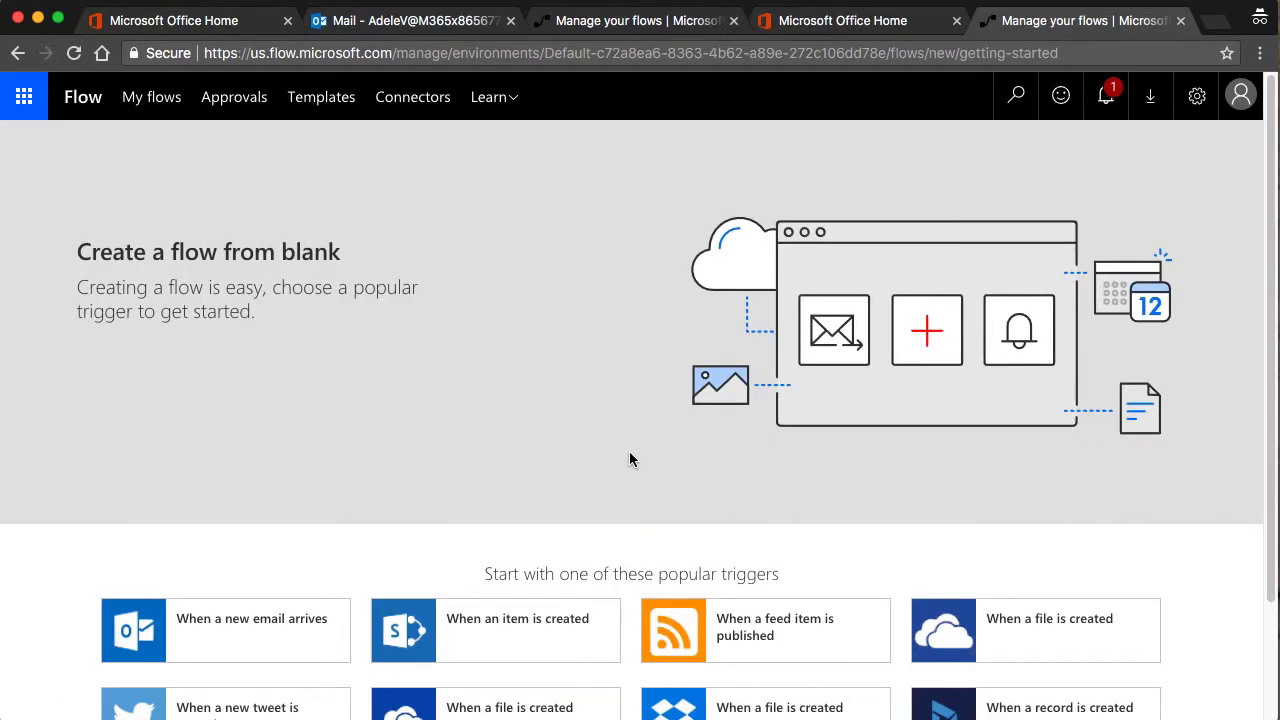
pyautogui.scroll(-1, 352, 499)
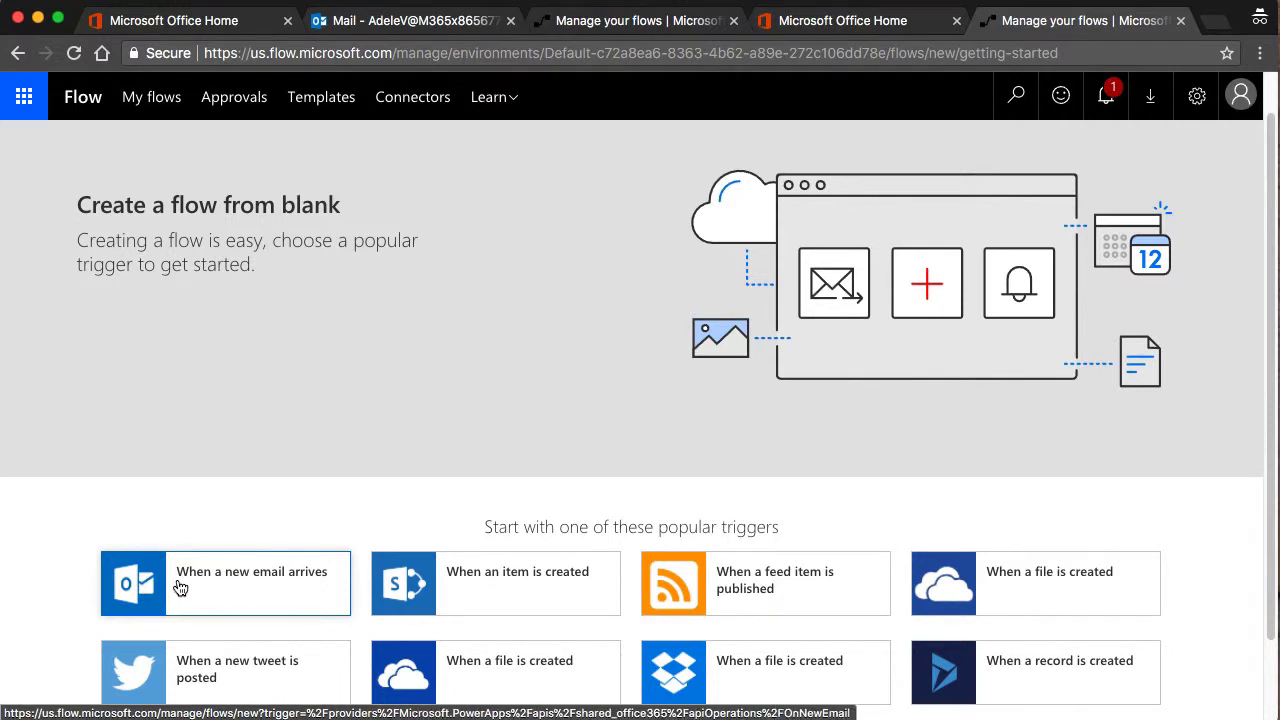
pyautogui.scroll(-2, 186, 582)
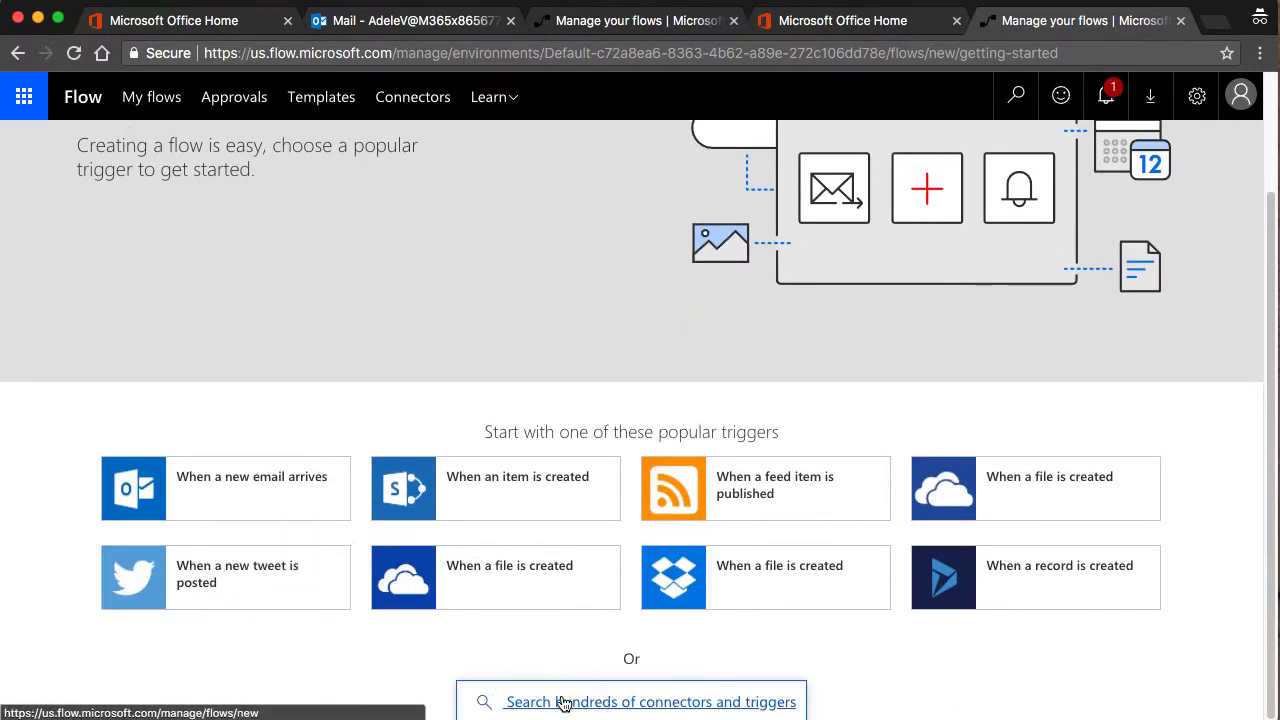
pyautogui.click(145, 493)
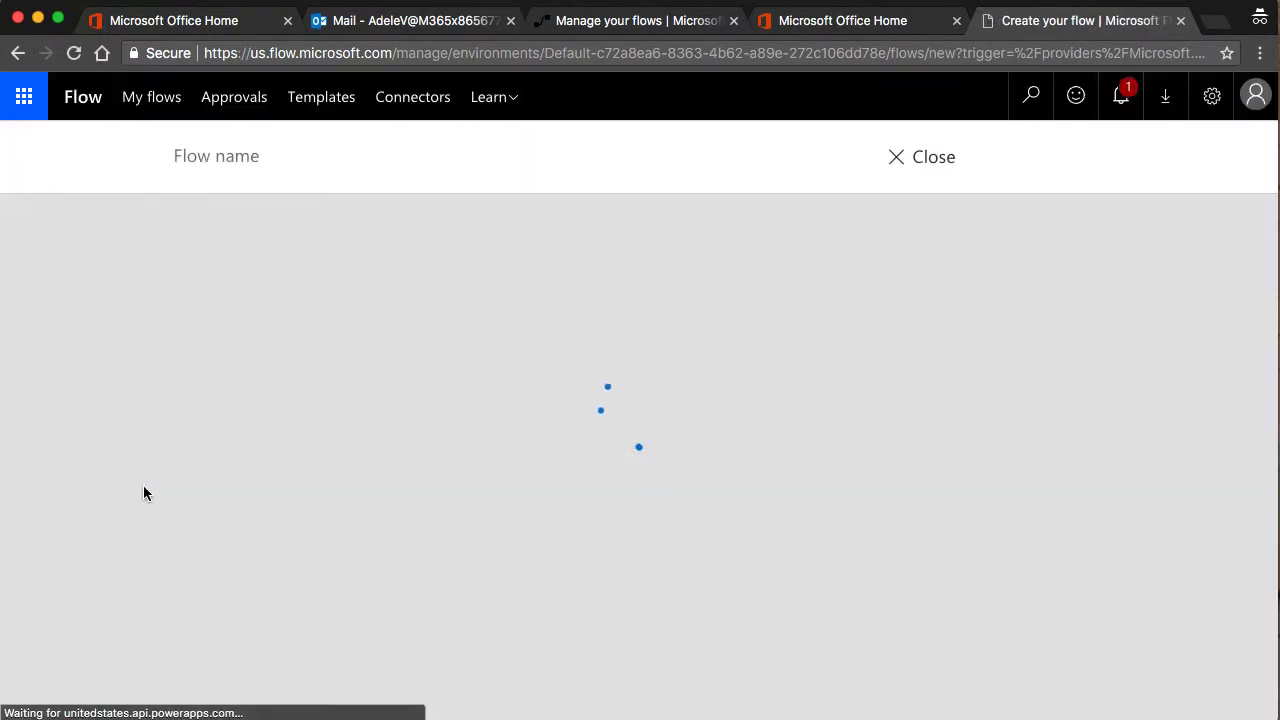
# Set the email trigger's folder to Sent Items.
pyautogui.click(692, 303)
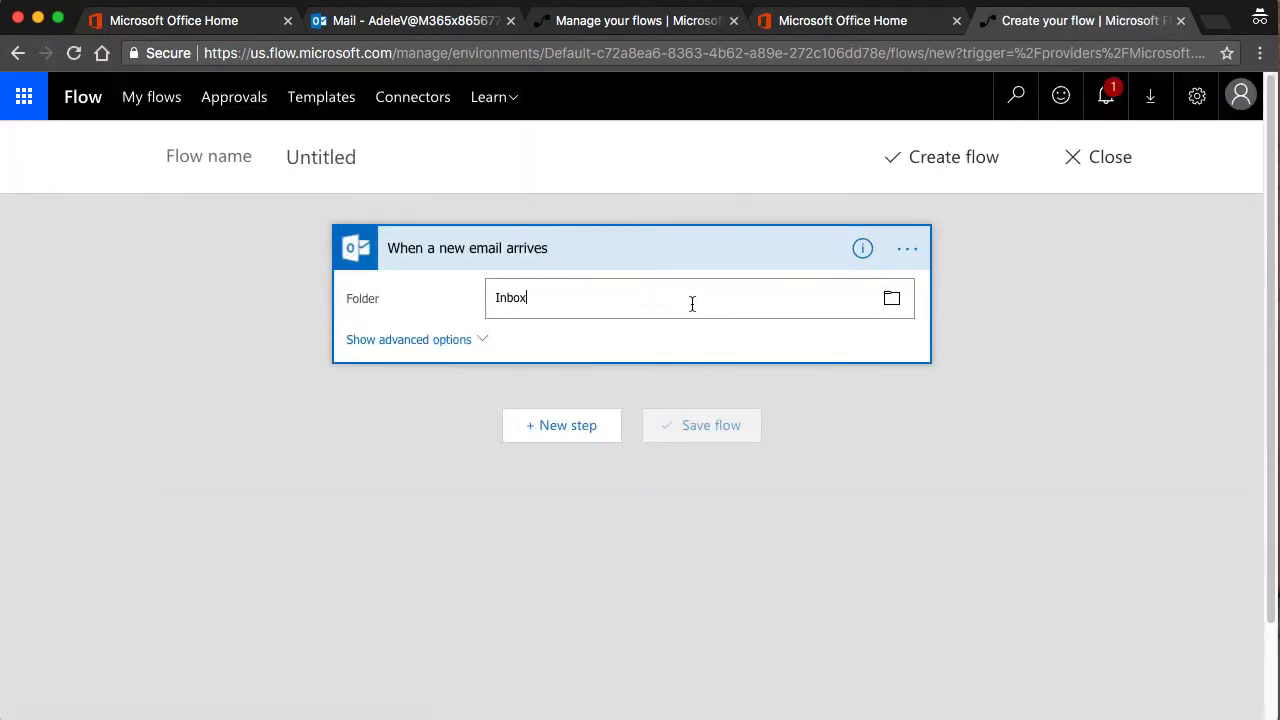
pyautogui.click(895, 310)
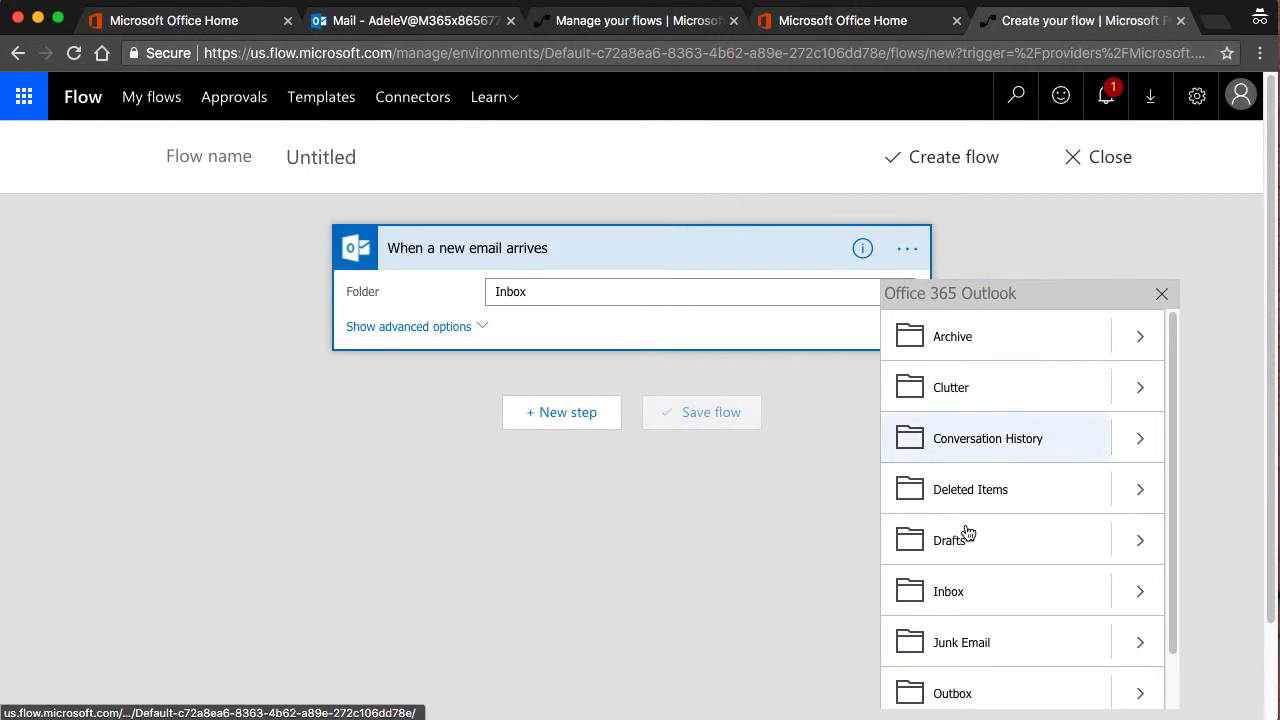
pyautogui.scroll(-3, 946, 620)
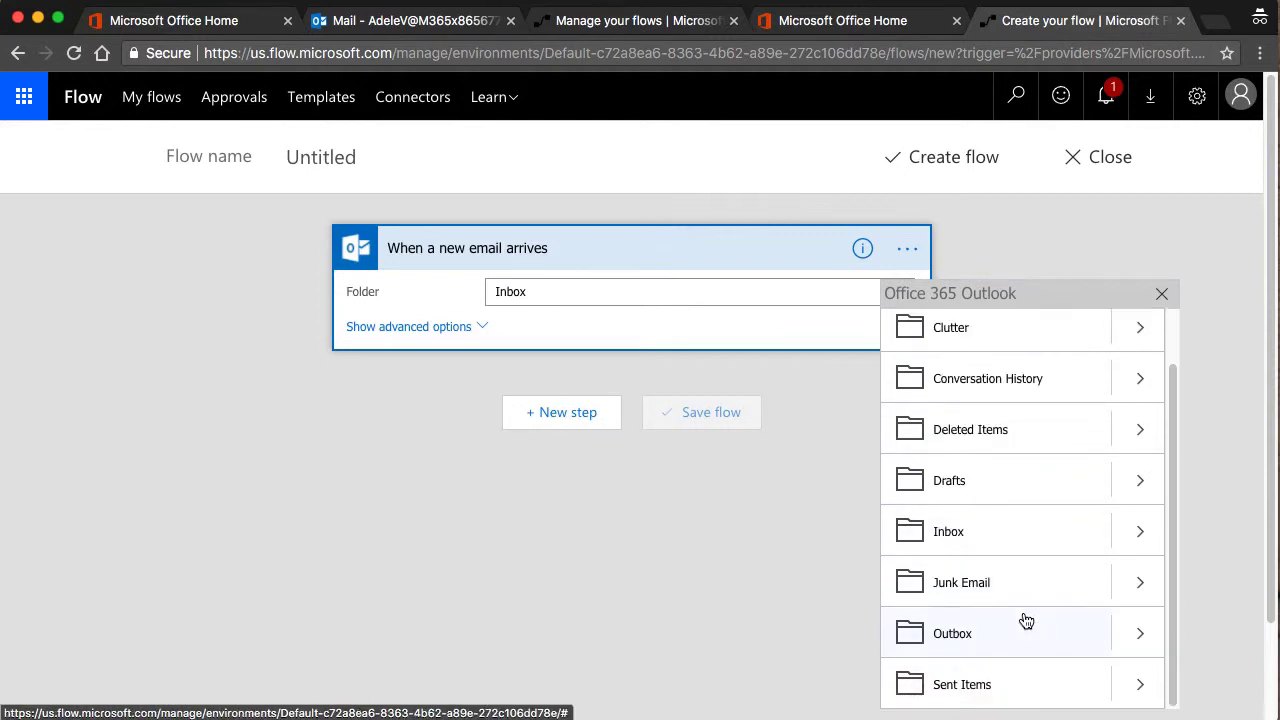
pyautogui.click(1006, 578)
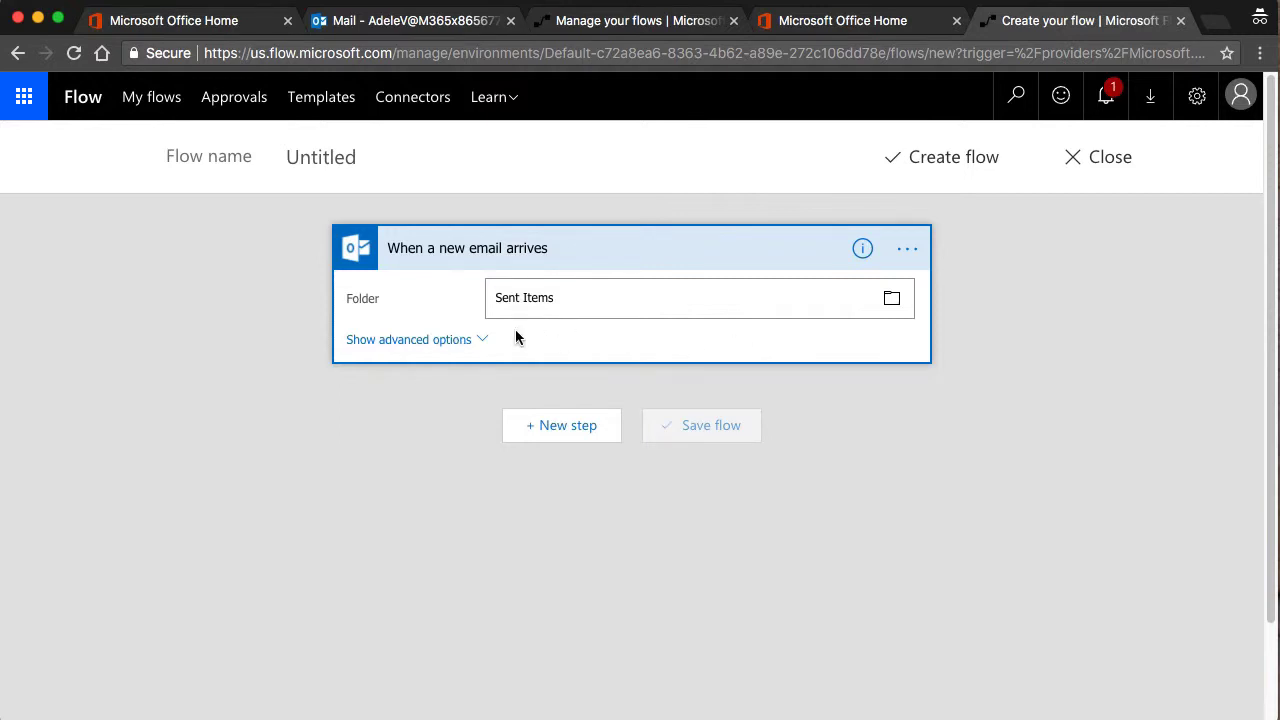
# Show the trigger's advanced options, check the sent emails' subject wording in Outlook, and set the subject filter to "time to review".
pyautogui.click(477, 339)
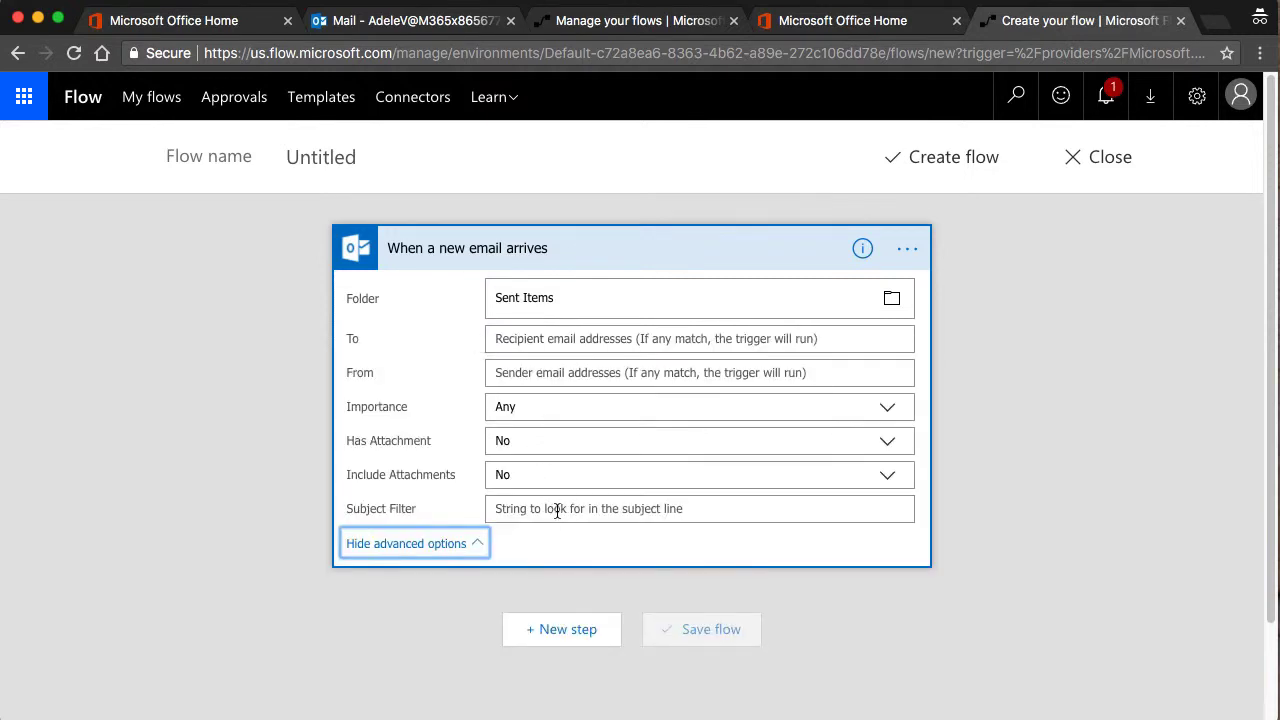
pyautogui.click(557, 510)
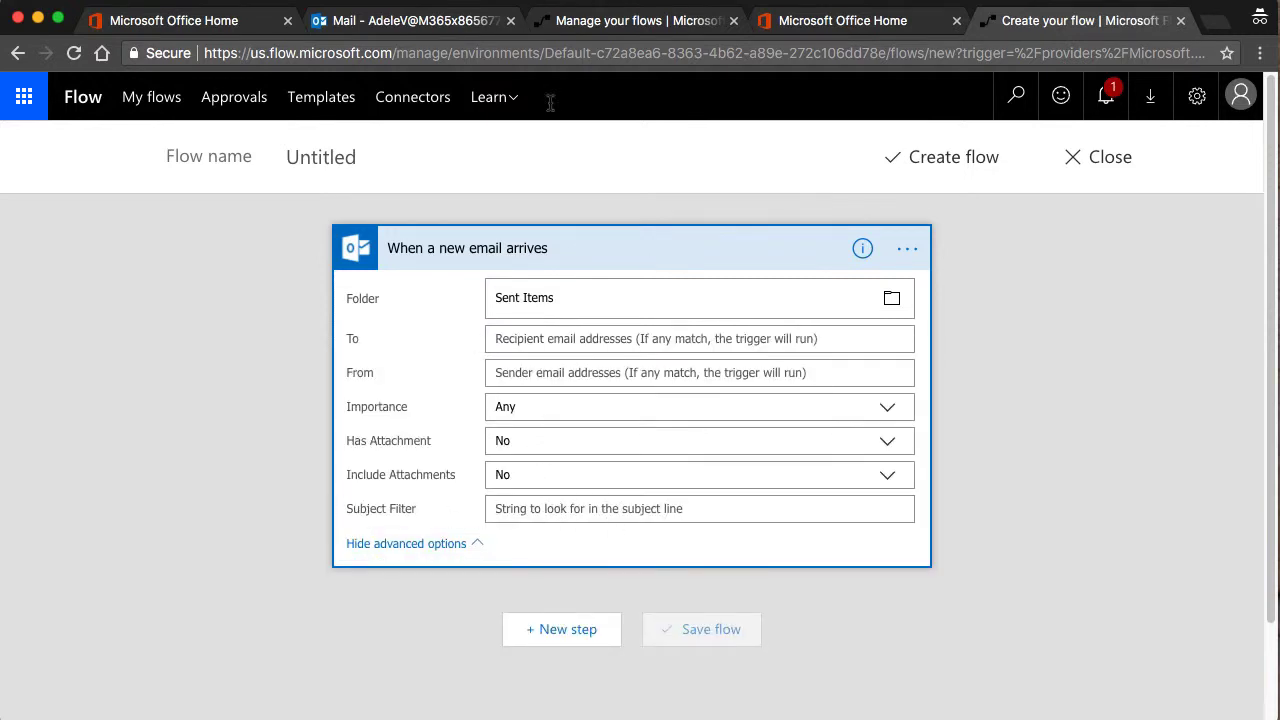
pyautogui.click(405, 22)
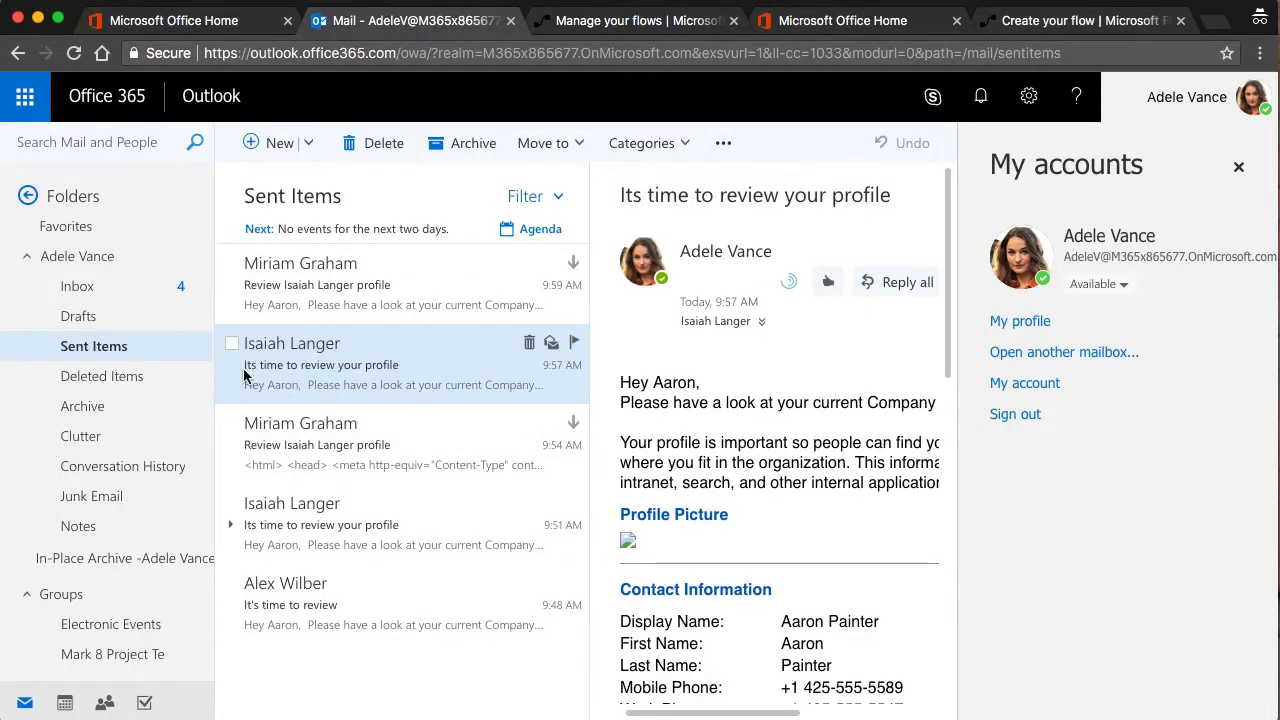
pyautogui.click(625, 22)
pyautogui.click(822, 22)
pyautogui.click(1095, 22)
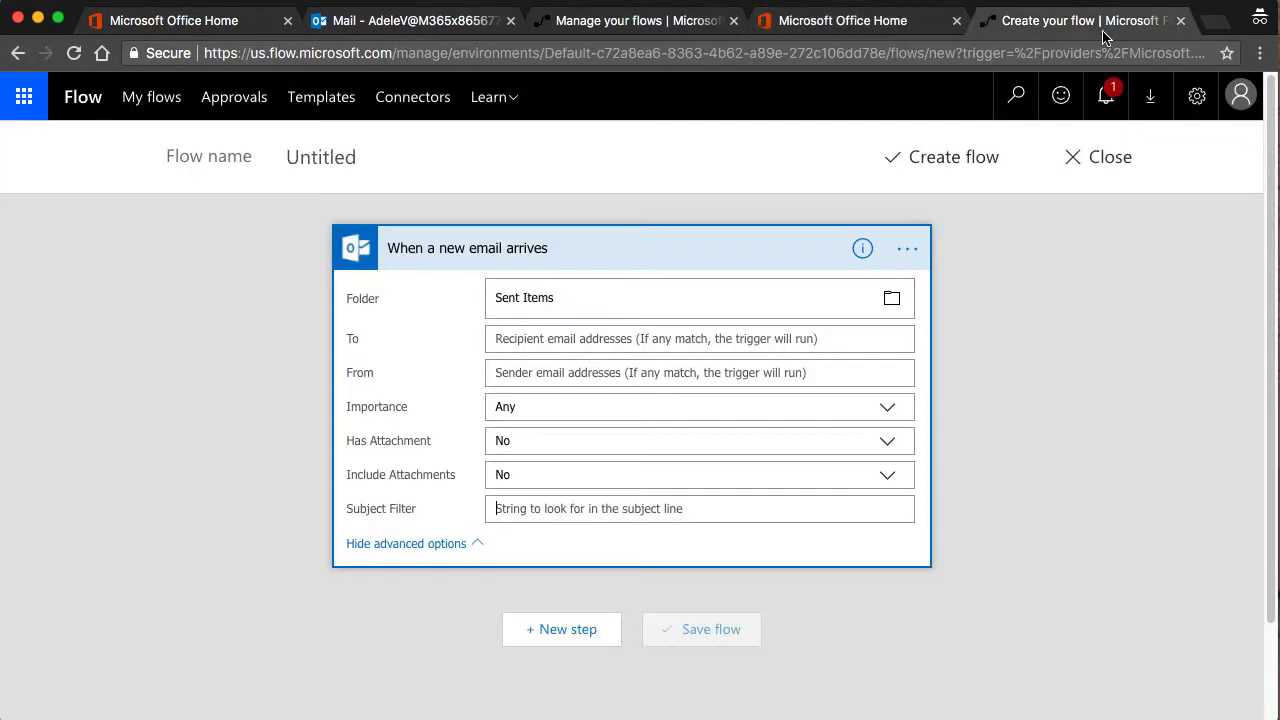
pyautogui.click(536, 514)
pyautogui.write('time to review')
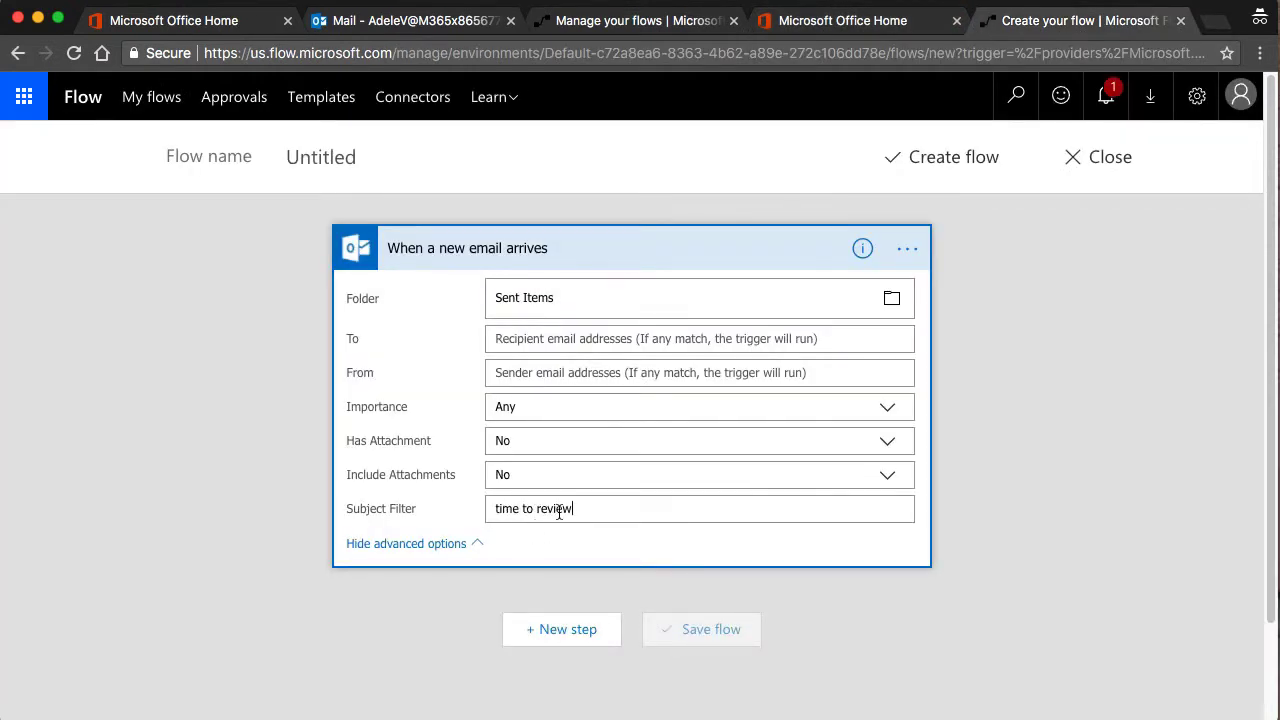
# Add the Office 365 Users action "Get manager (V1)" after the email trigger.
pyautogui.click(574, 636)
pyautogui.click(557, 692)
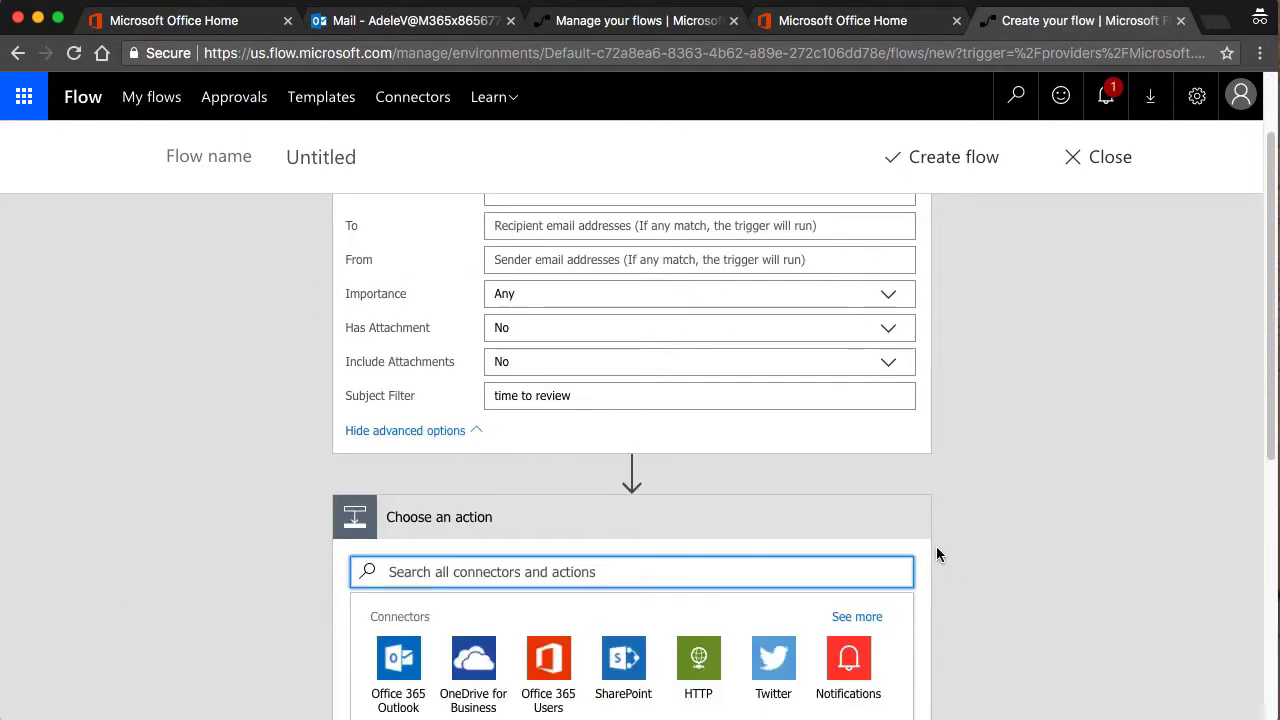
pyautogui.click(545, 558)
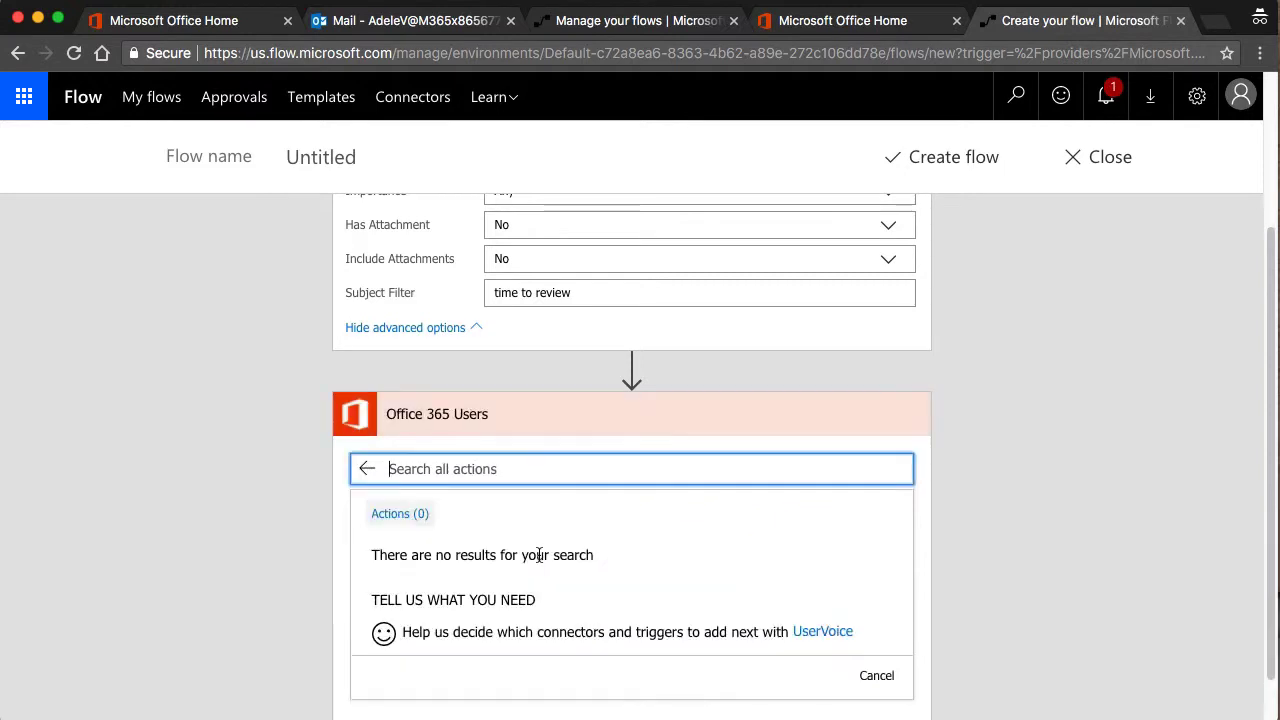
pyautogui.scroll(-5, 695, 524)
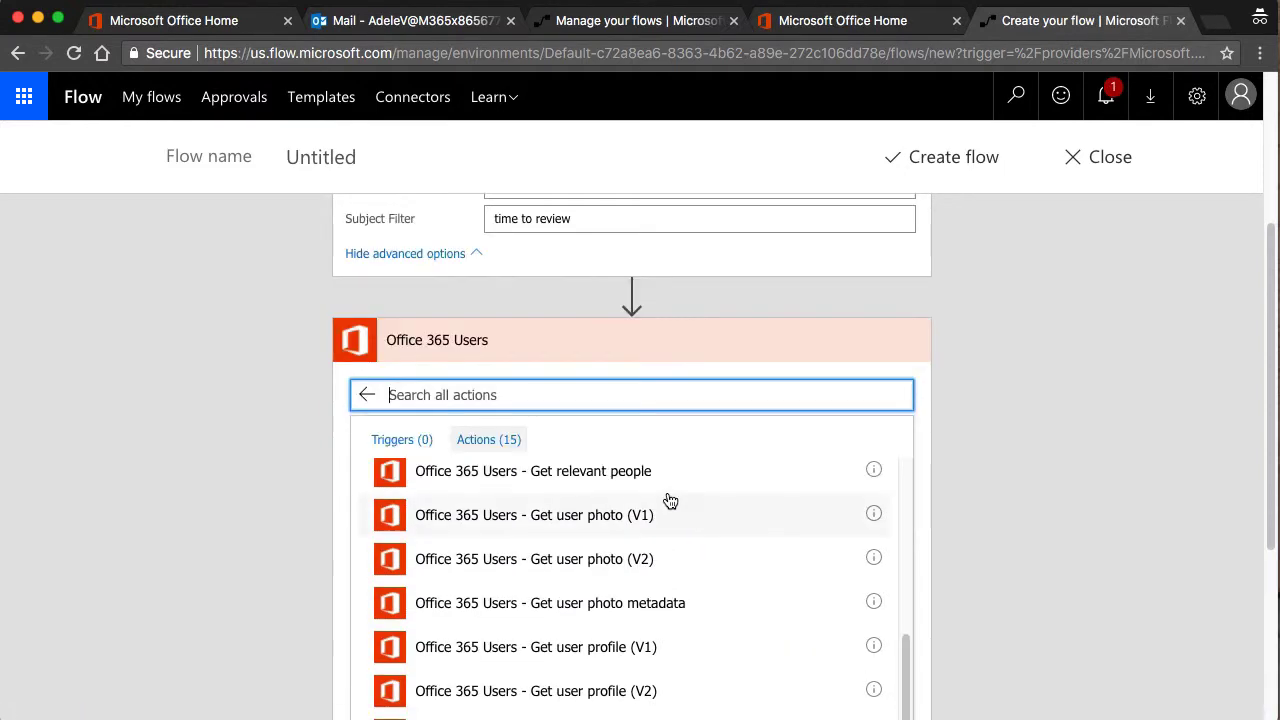
pyautogui.scroll(4, 654, 471)
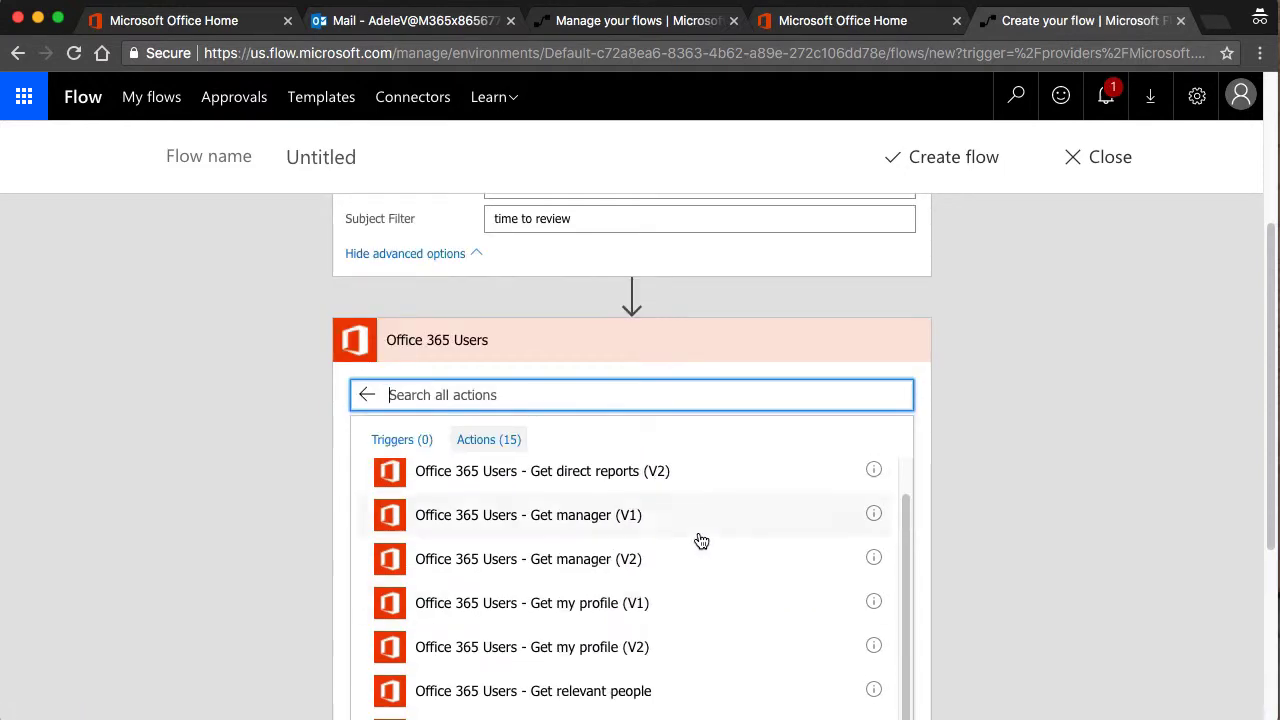
pyautogui.click(605, 517)
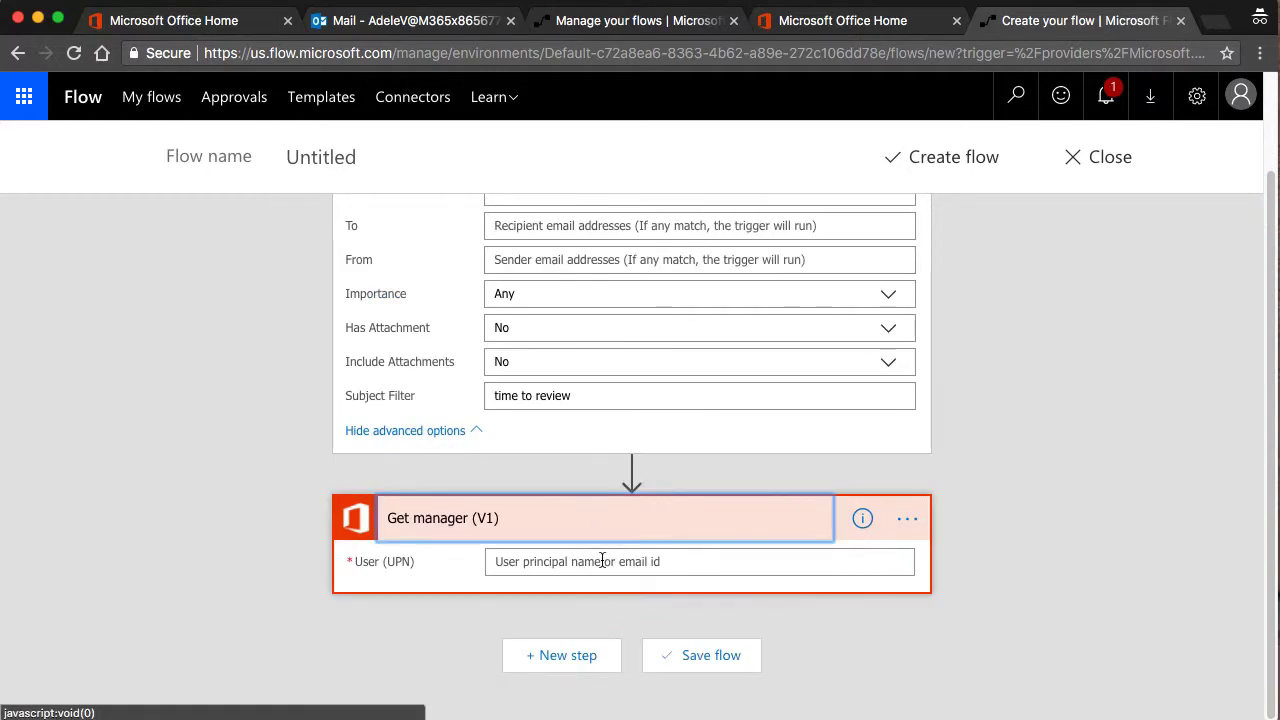
# Set the Get manager action's User (UPN) to the triggering email's dynamic "To" value.
pyautogui.click(602, 561)
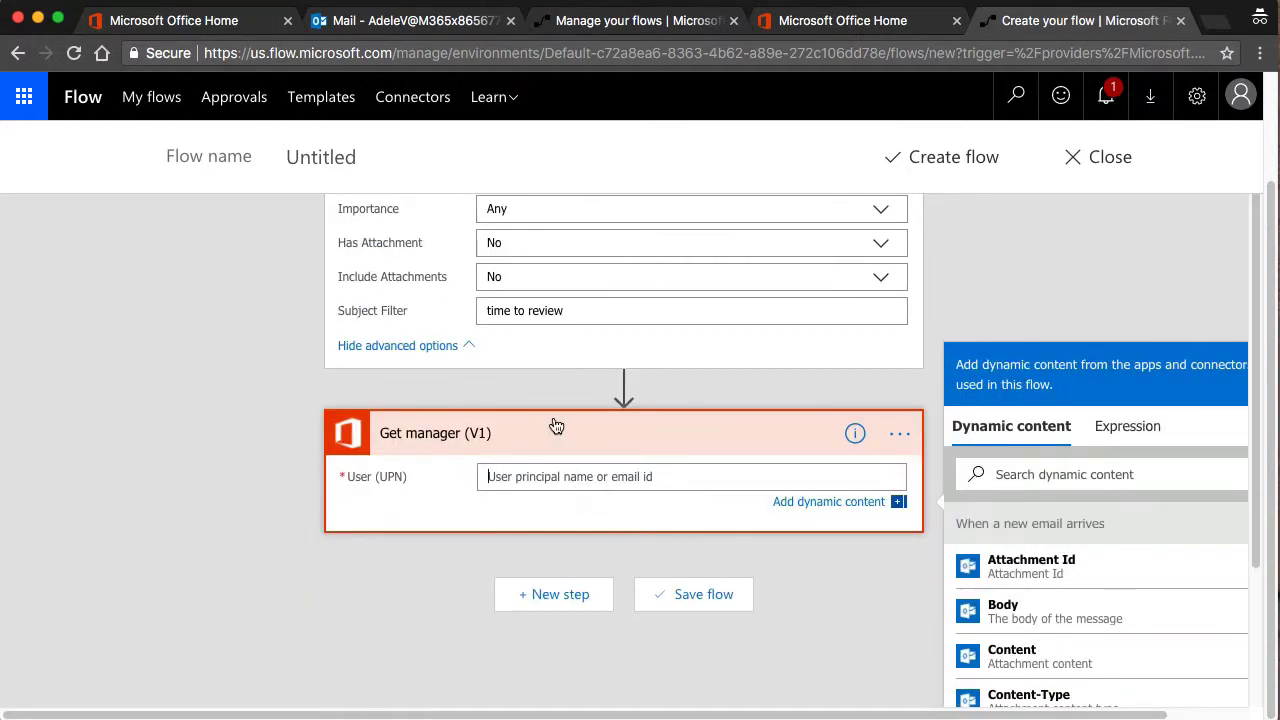
pyautogui.scroll(2, 543, 270)
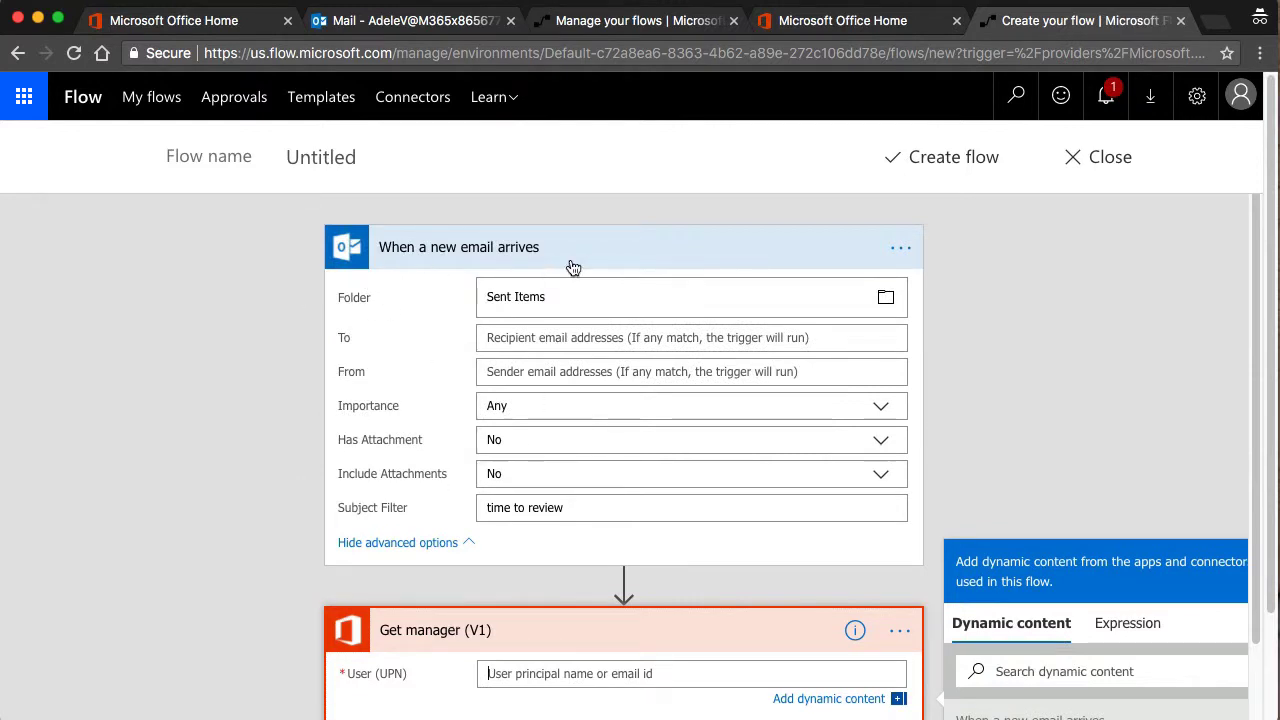
pyautogui.scroll(-1, 701, 480)
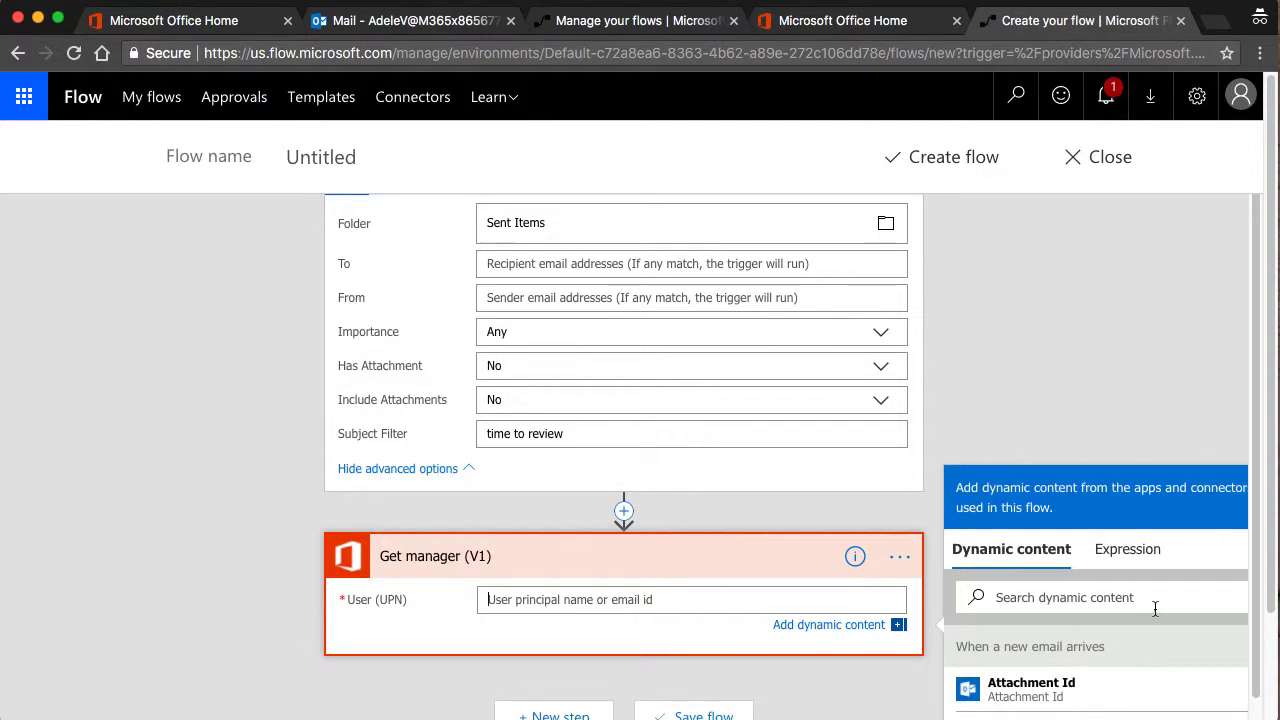
pyautogui.scroll(-6, 1171, 600)
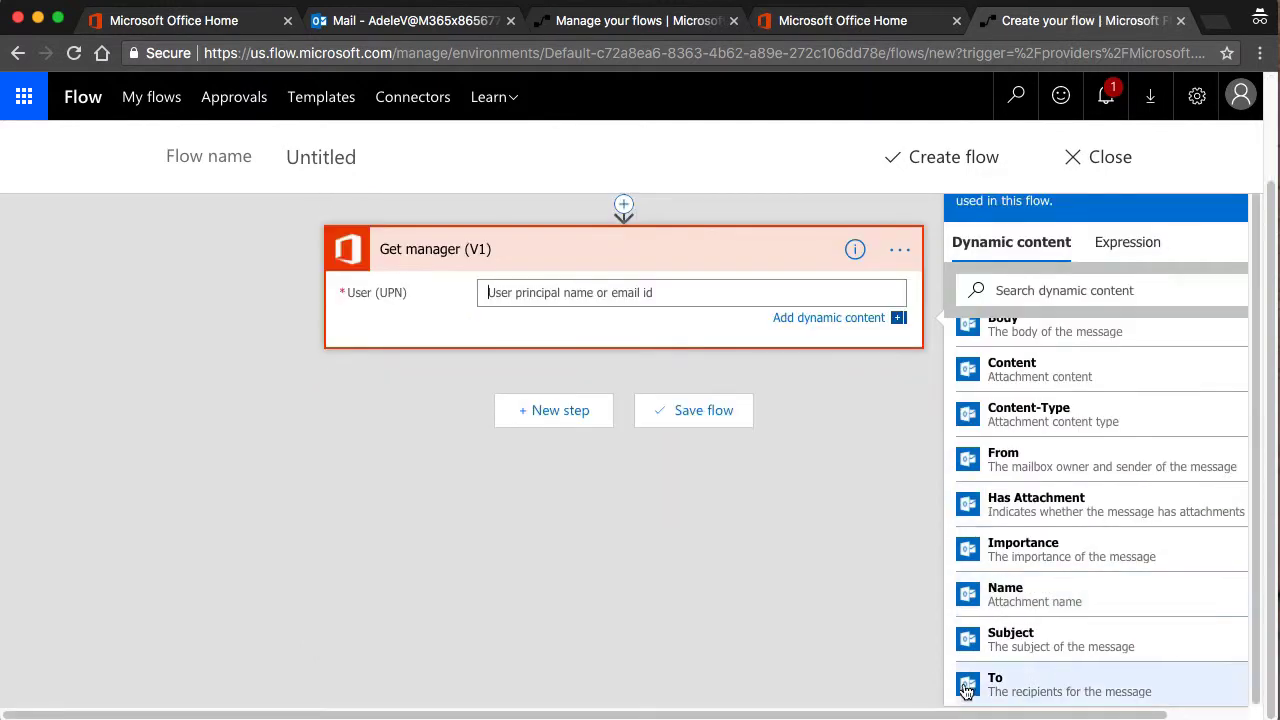
pyautogui.click(1056, 688)
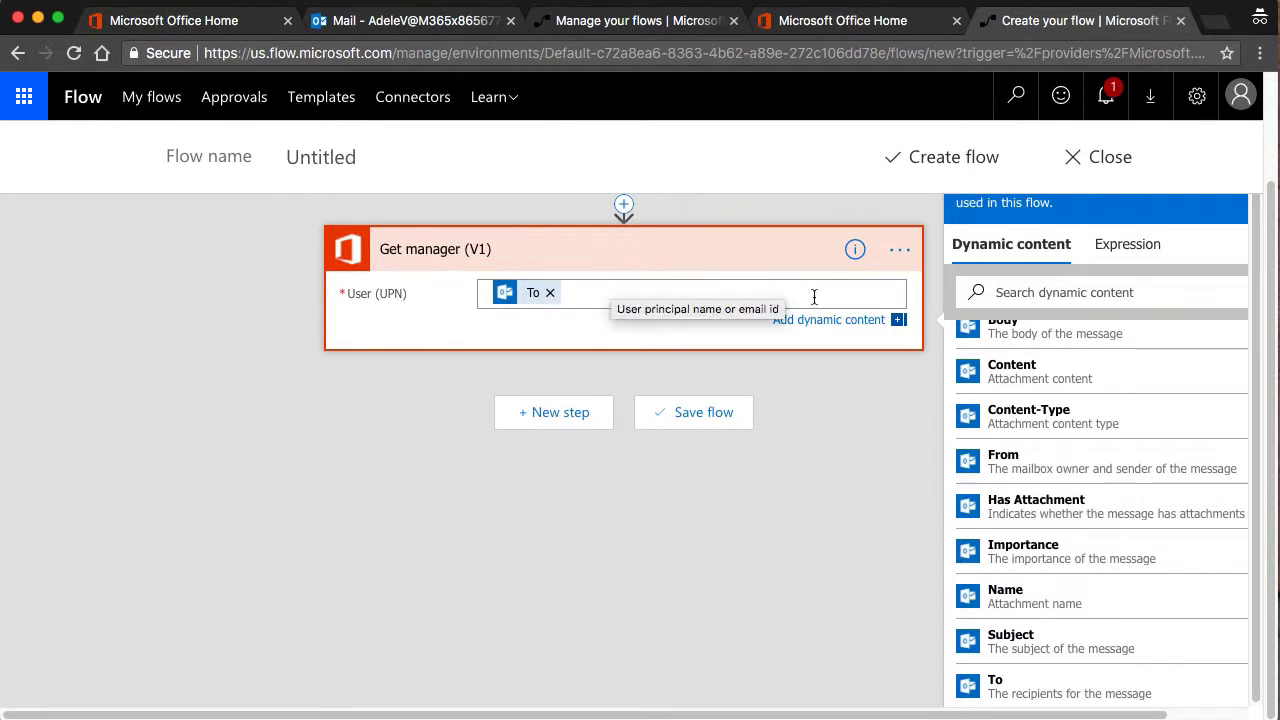
# Rename the "Get manager (V1)" action as "Profile validation email manager".
pyautogui.click(900, 249)
pyautogui.click(896, 248)
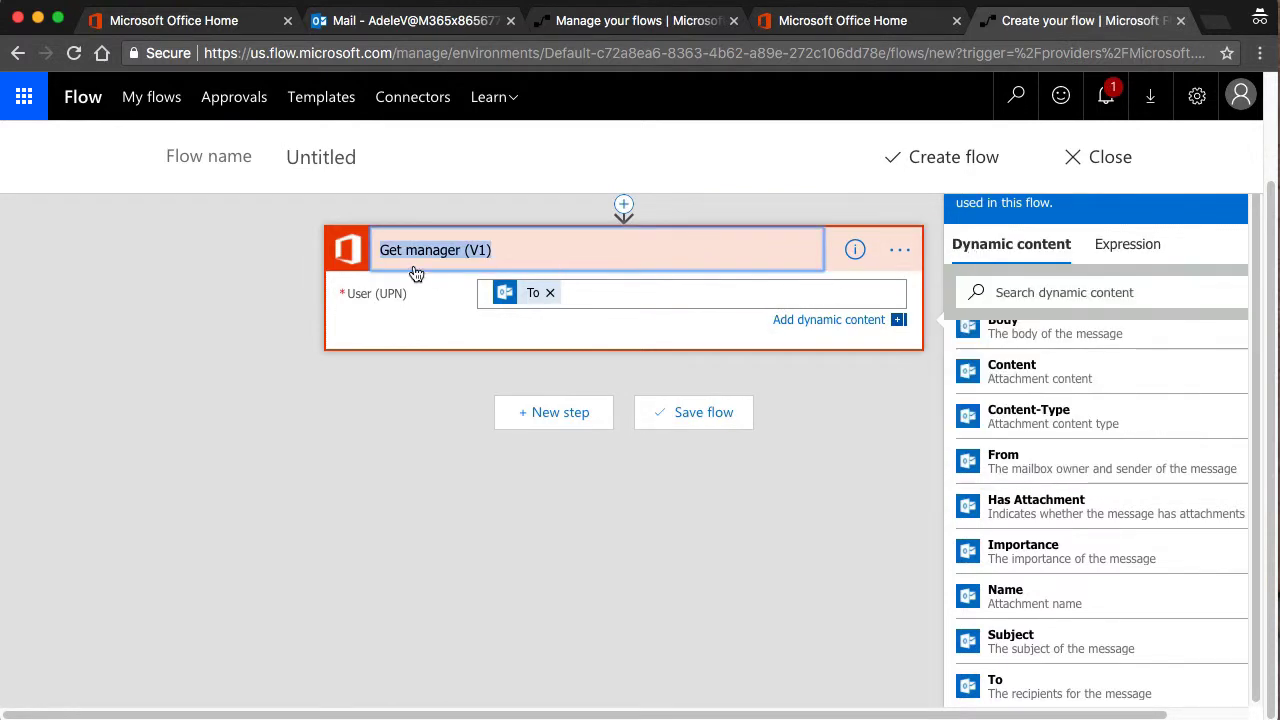
pyautogui.click(424, 252)
pyautogui.moveTo(495, 252); pyautogui.dragTo(419, 250)
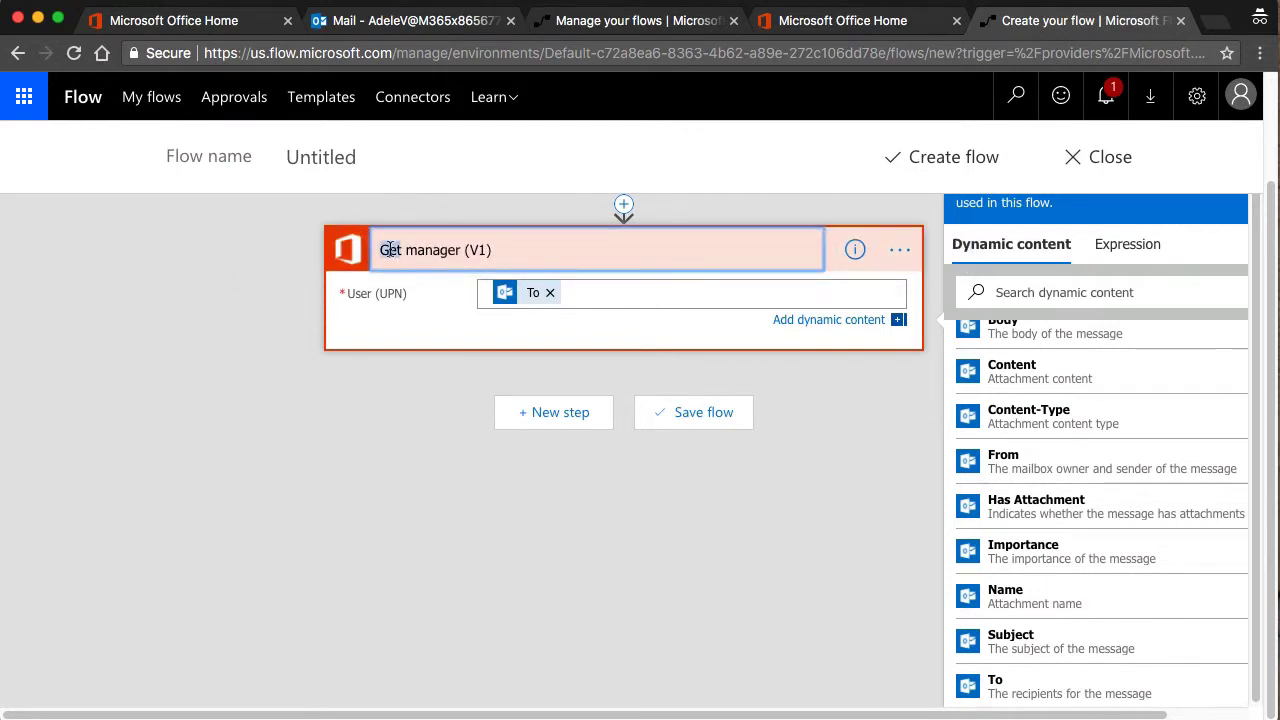
pyautogui.write('Provid')
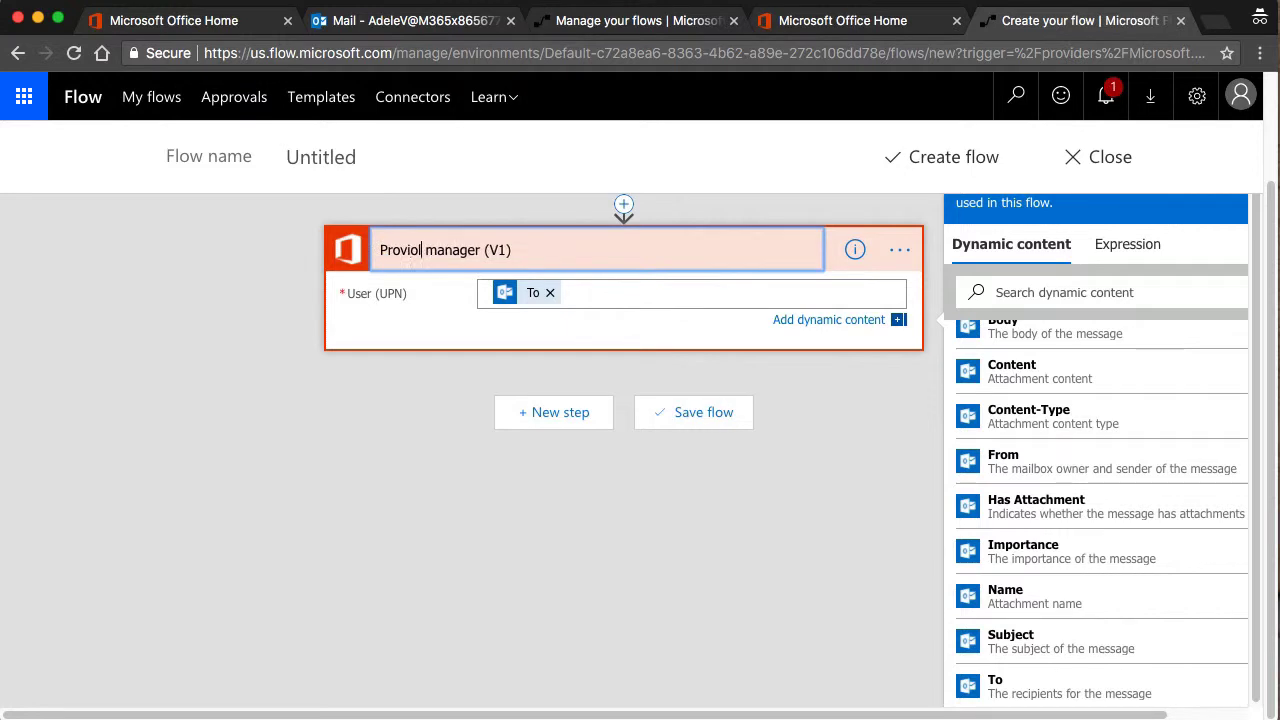
pyautogui.press('BackSpace')
pyautogui.press('BackSpace')
pyautogui.write('file valid')
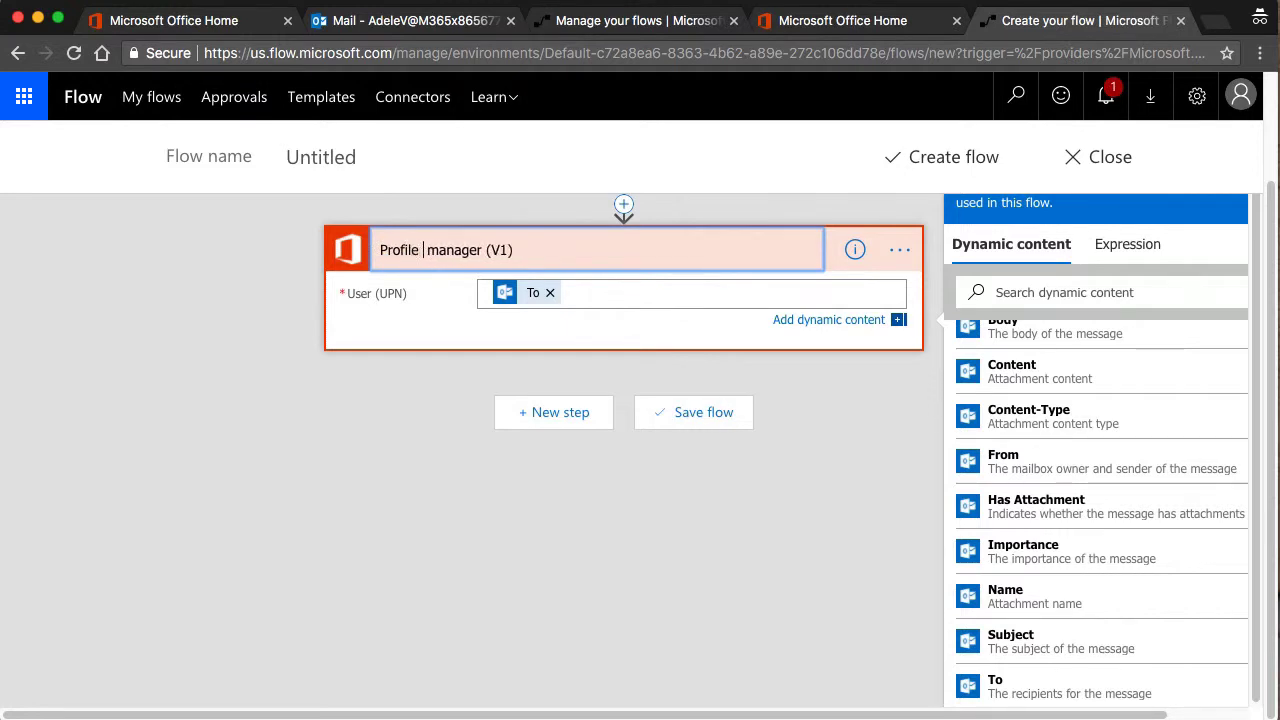
pyautogui.write('ation email')
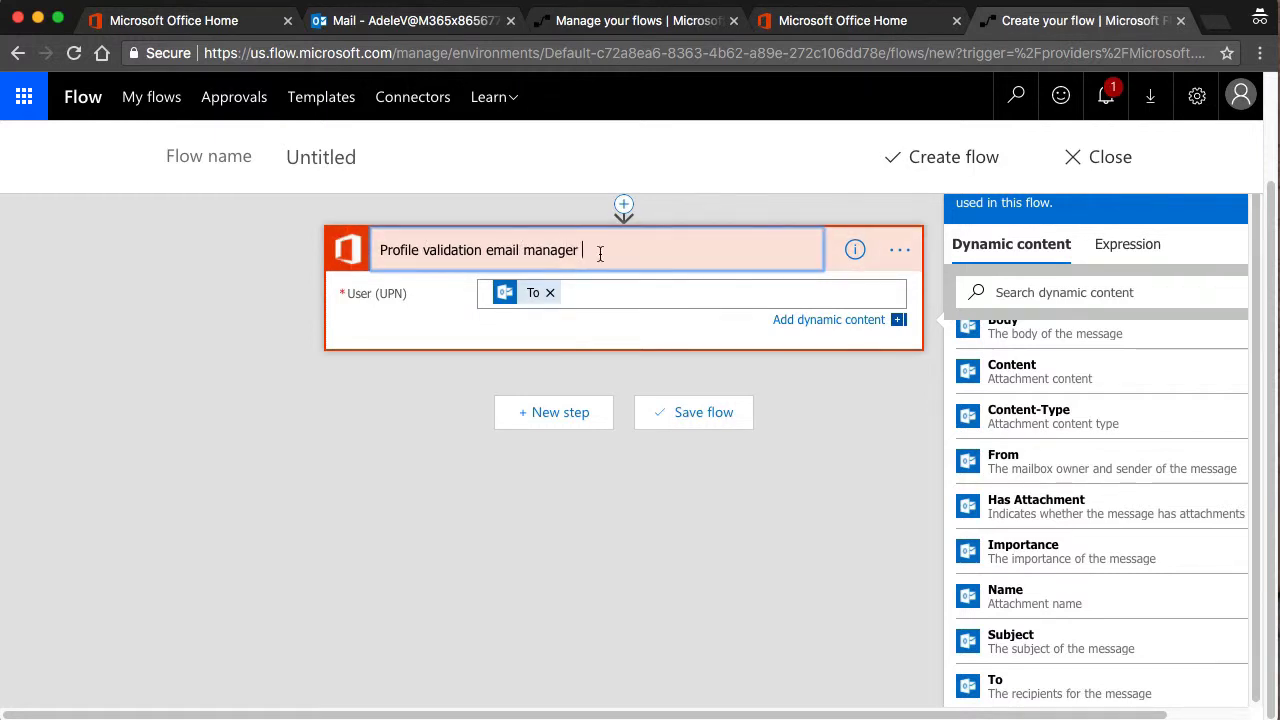
pyautogui.click(664, 325)
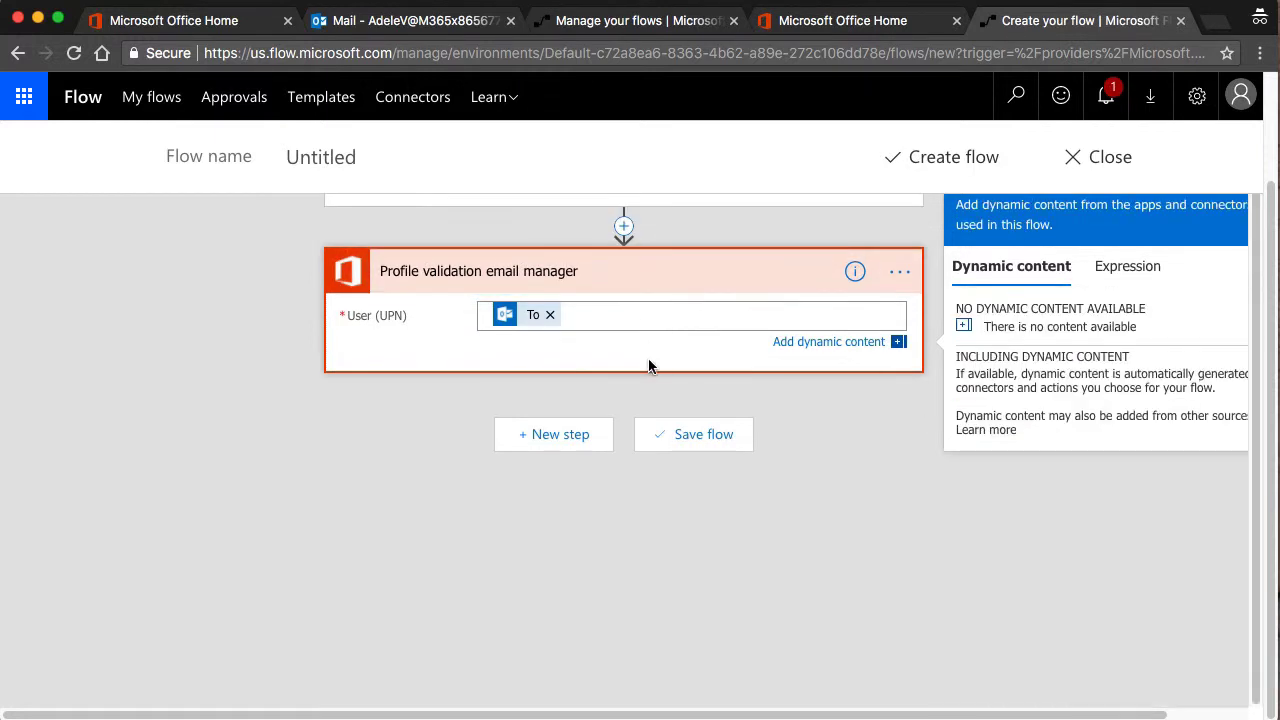
# Add the Office 365 Users action "Get user profile (V1)" after the manager lookup.
pyautogui.click(593, 436)
pyautogui.click(540, 688)
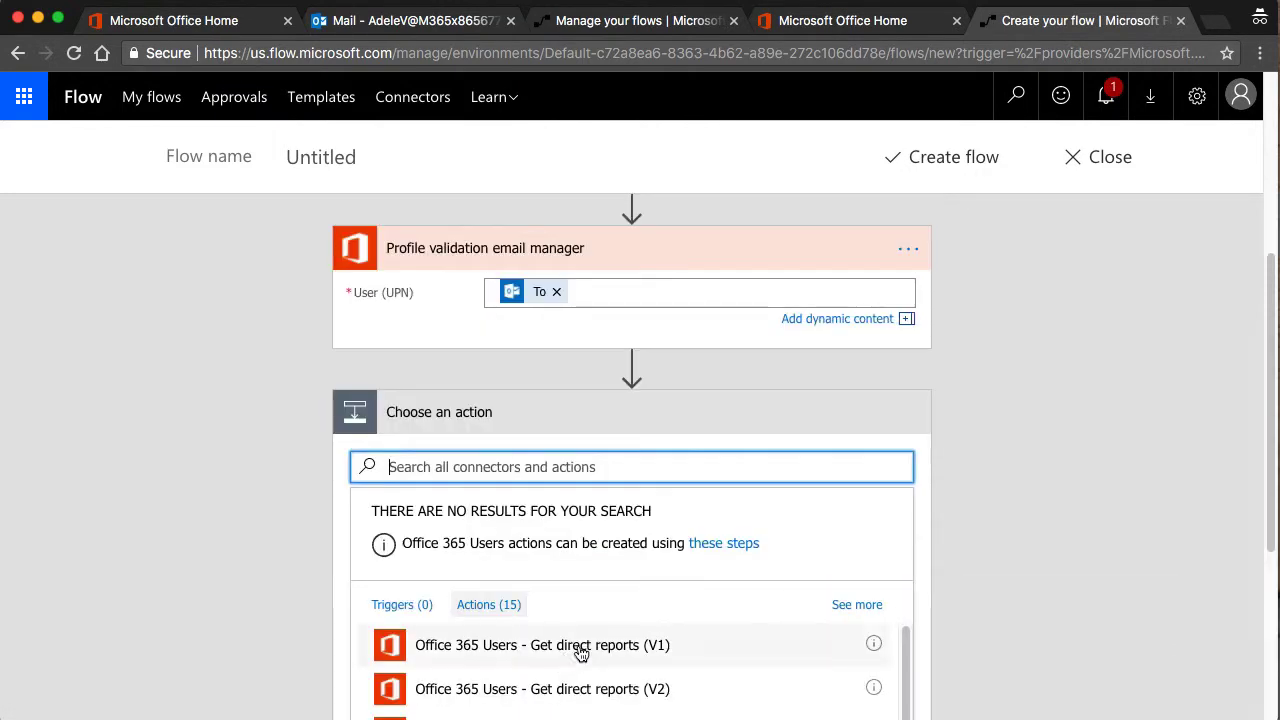
pyautogui.scroll(-3, 718, 550)
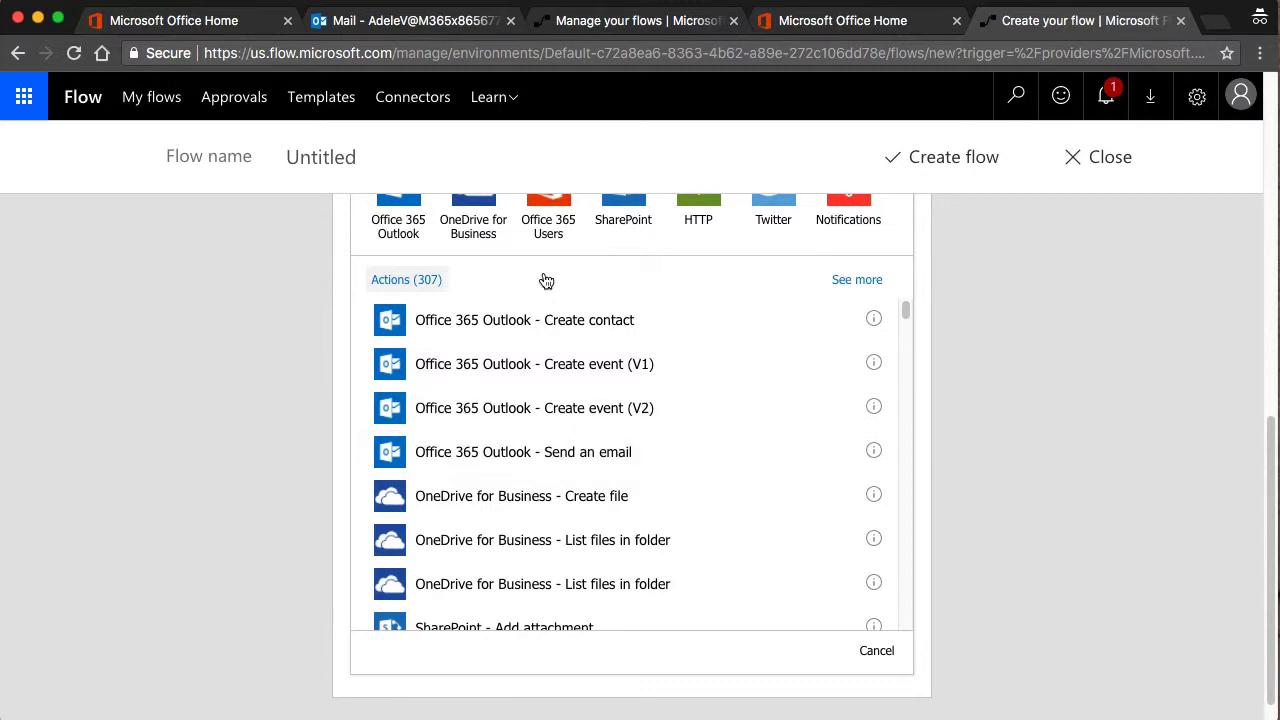
pyautogui.click(549, 222)
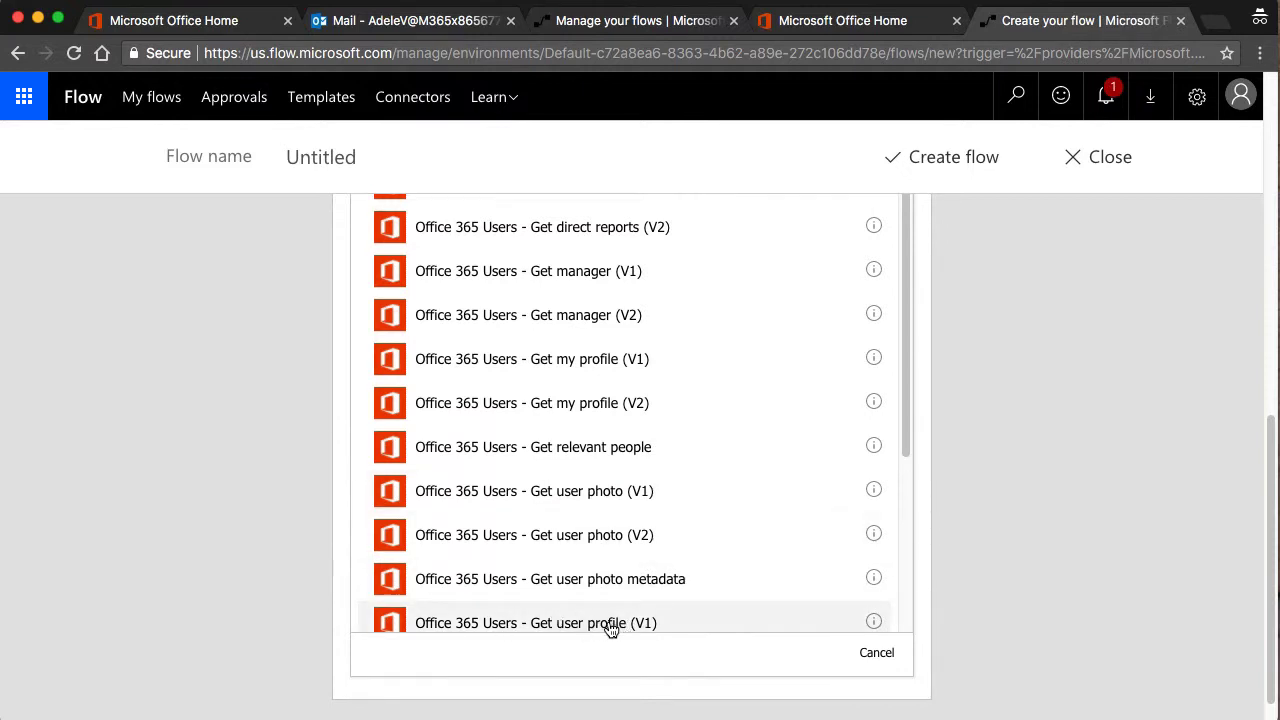
pyautogui.scroll(-3, 600, 600)
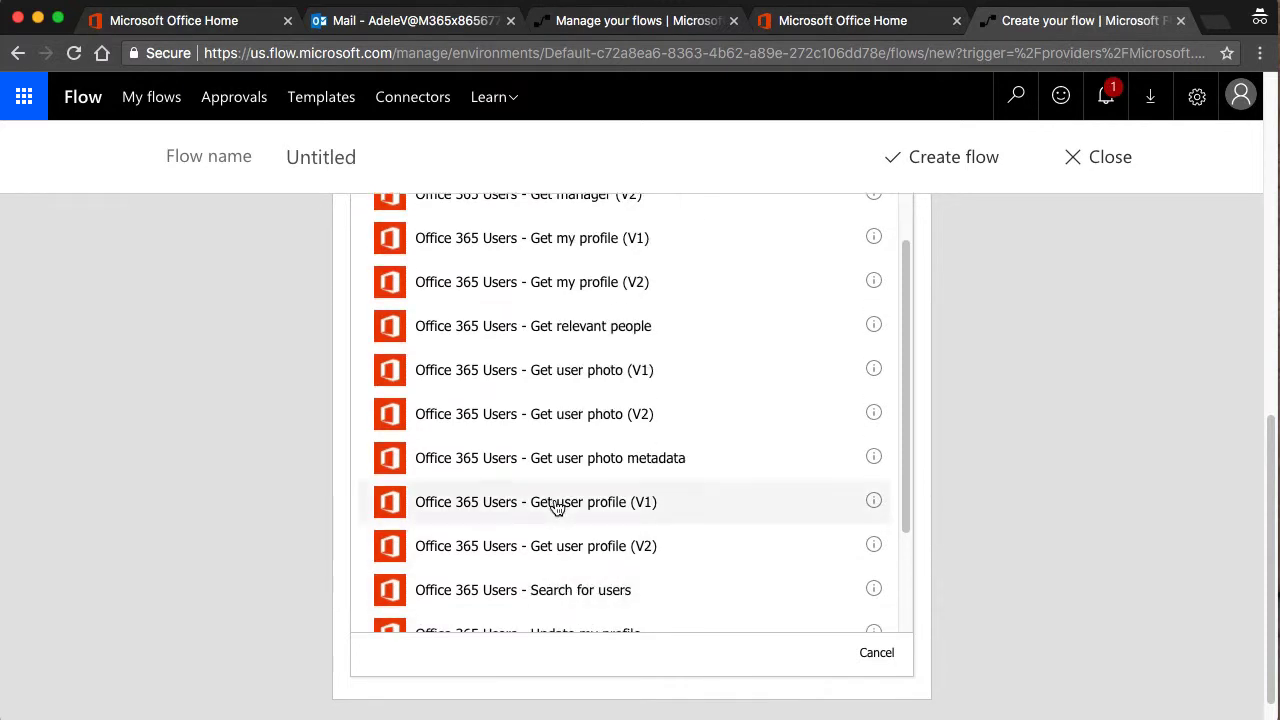
pyautogui.click(557, 502)
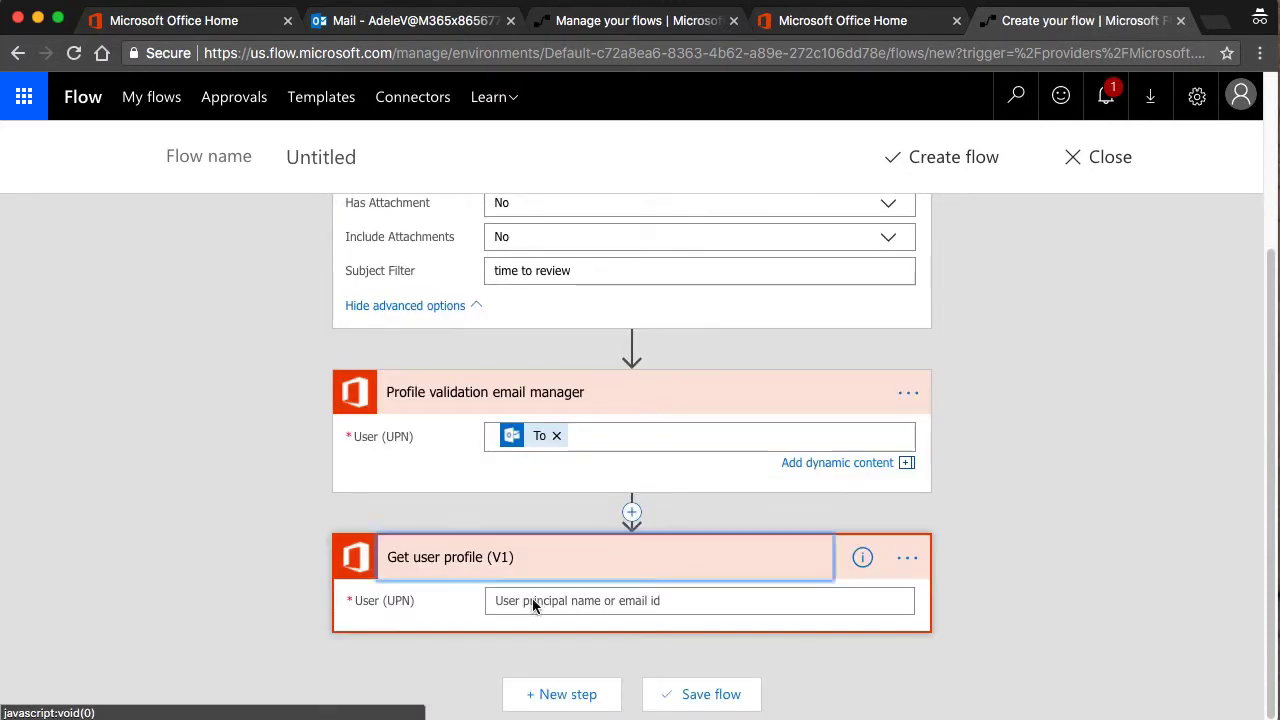
# Set the Get user profile action's User (UPN) to the triggering email's dynamic "To" value.
pyautogui.click(532, 598)
pyautogui.scroll(-5, 1102, 636)
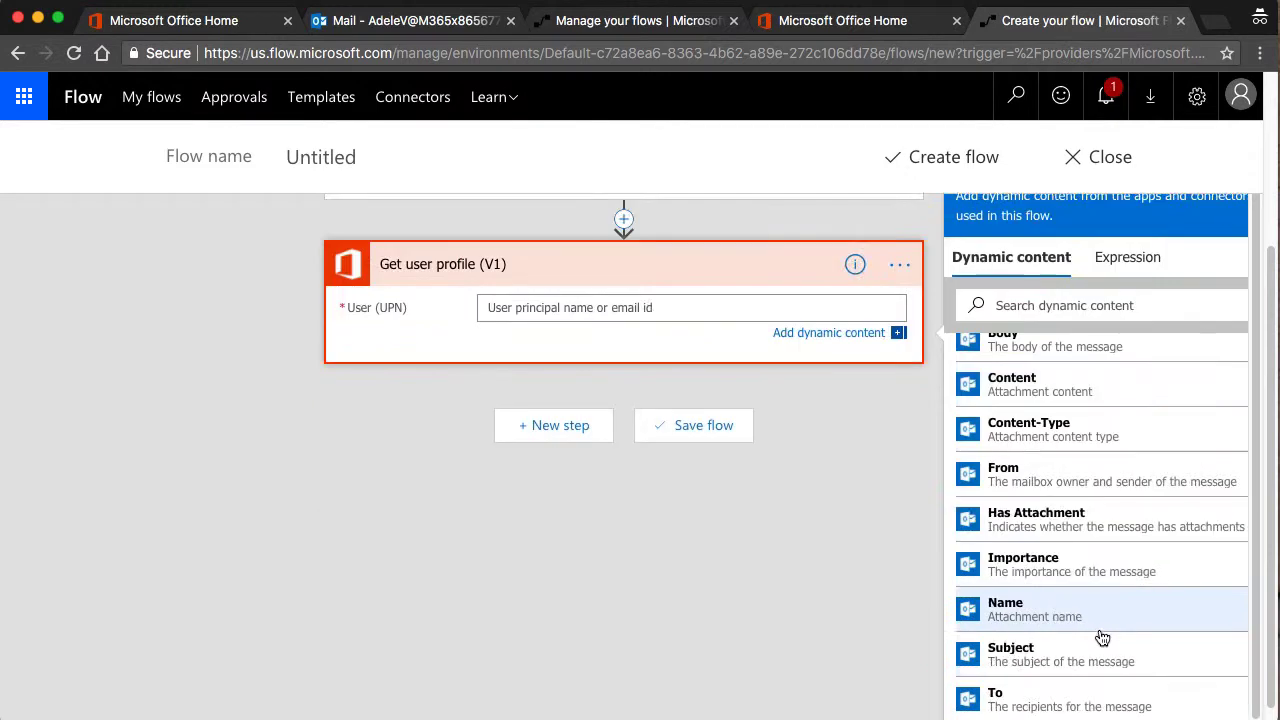
pyautogui.click(1076, 699)
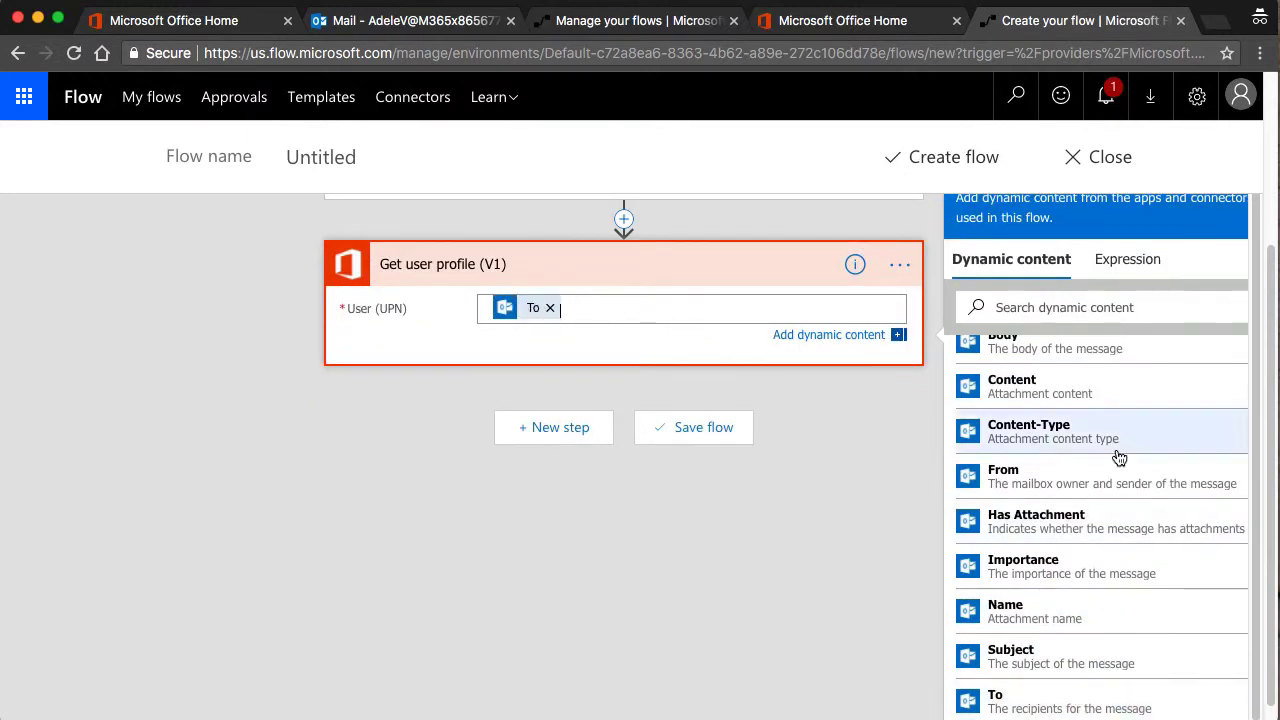
# Rename the "Get user profile (V1)" action as "Profile validation users profile".
pyautogui.click(900, 264)
pyautogui.click(960, 264)
pyautogui.click(549, 272)
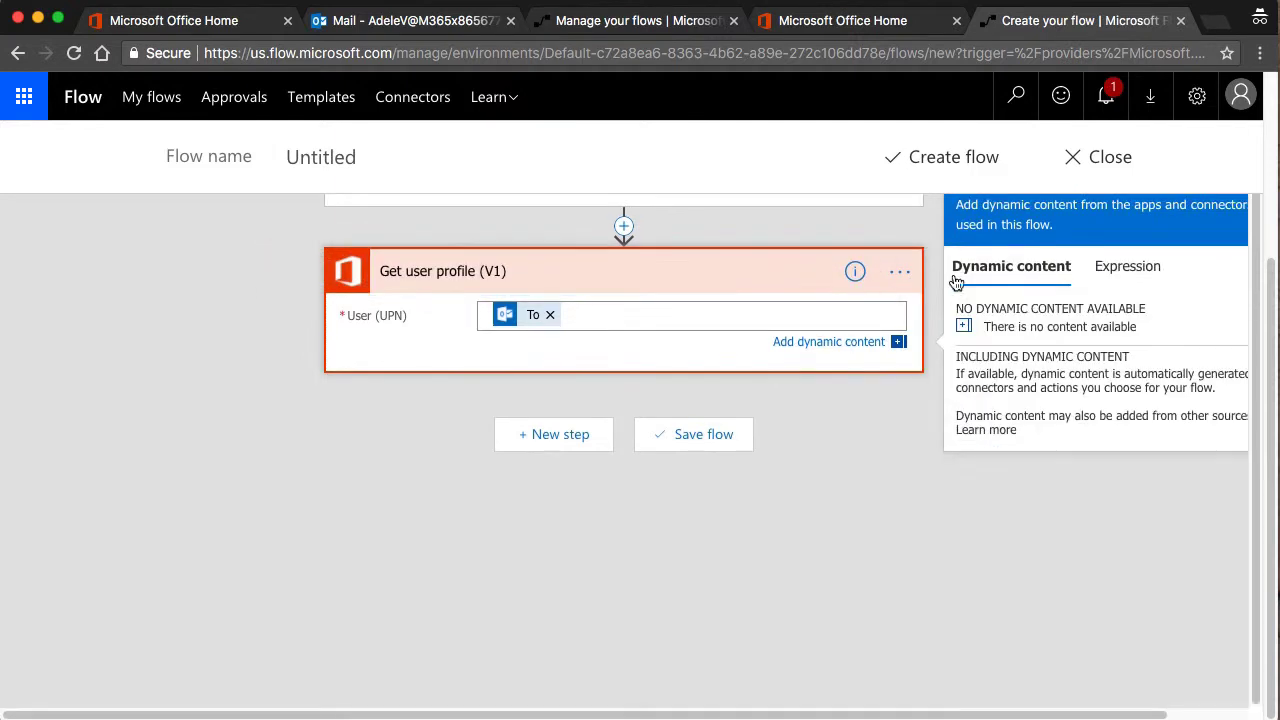
pyautogui.click(900, 270)
pyautogui.click(960, 264)
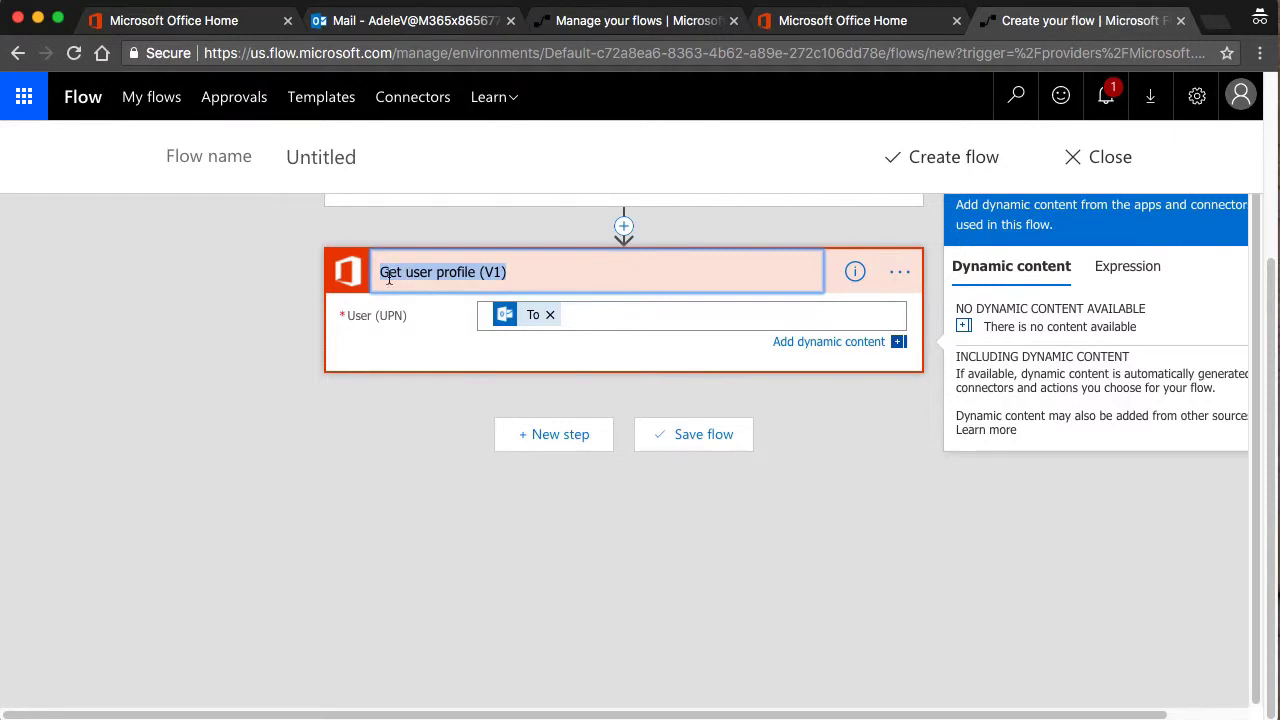
pyautogui.write('Profile validation')
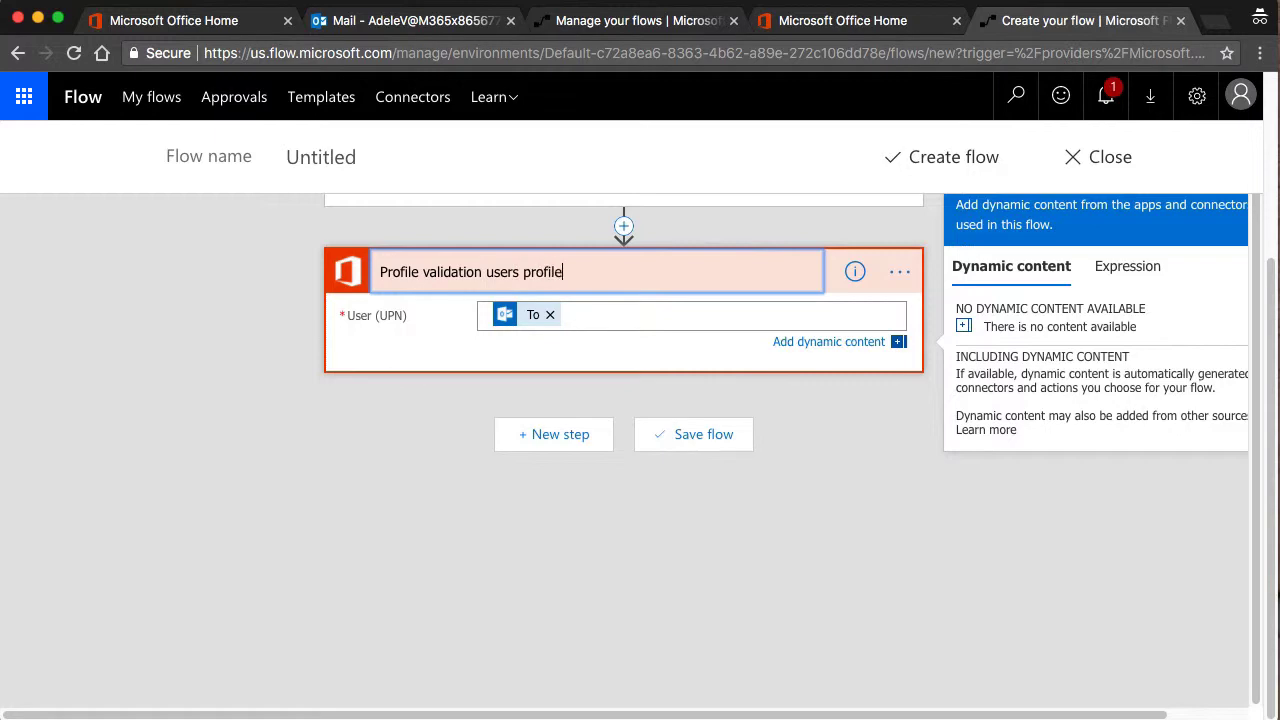
pyautogui.press('Return')
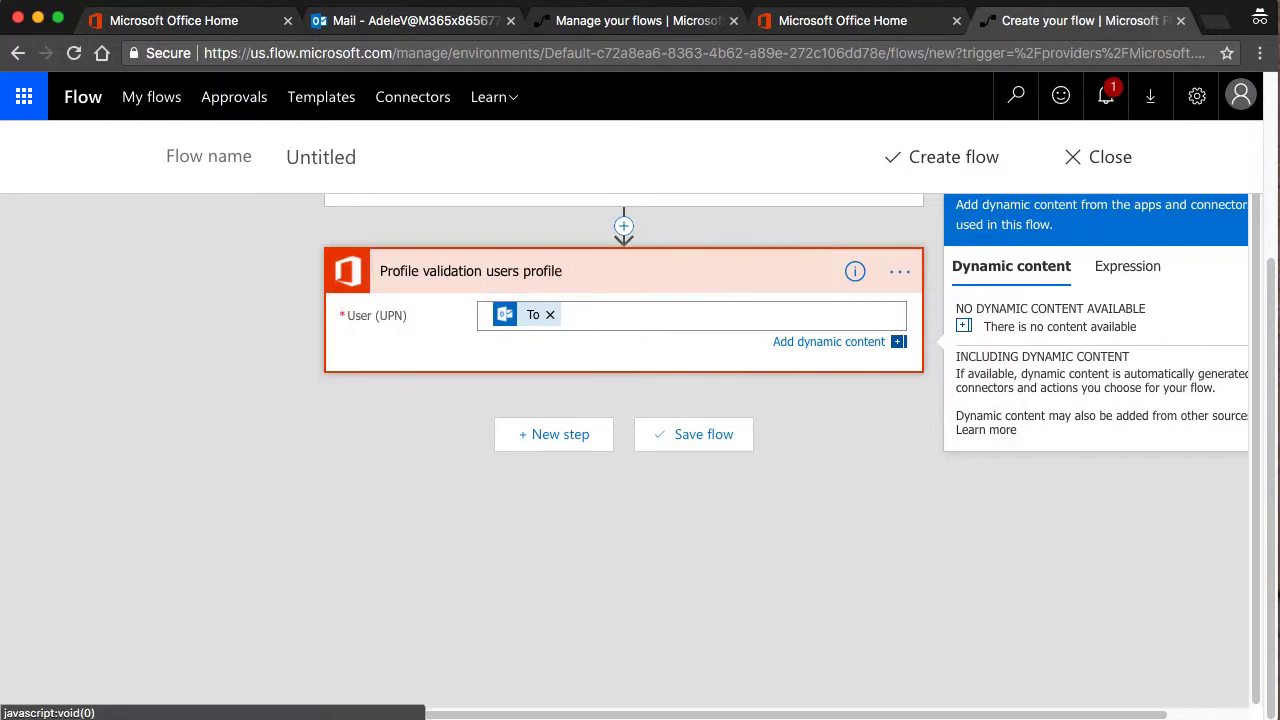
# Add the Office 365 Outlook action "Send an email" after the users profile lookup.
pyautogui.click(537, 442)
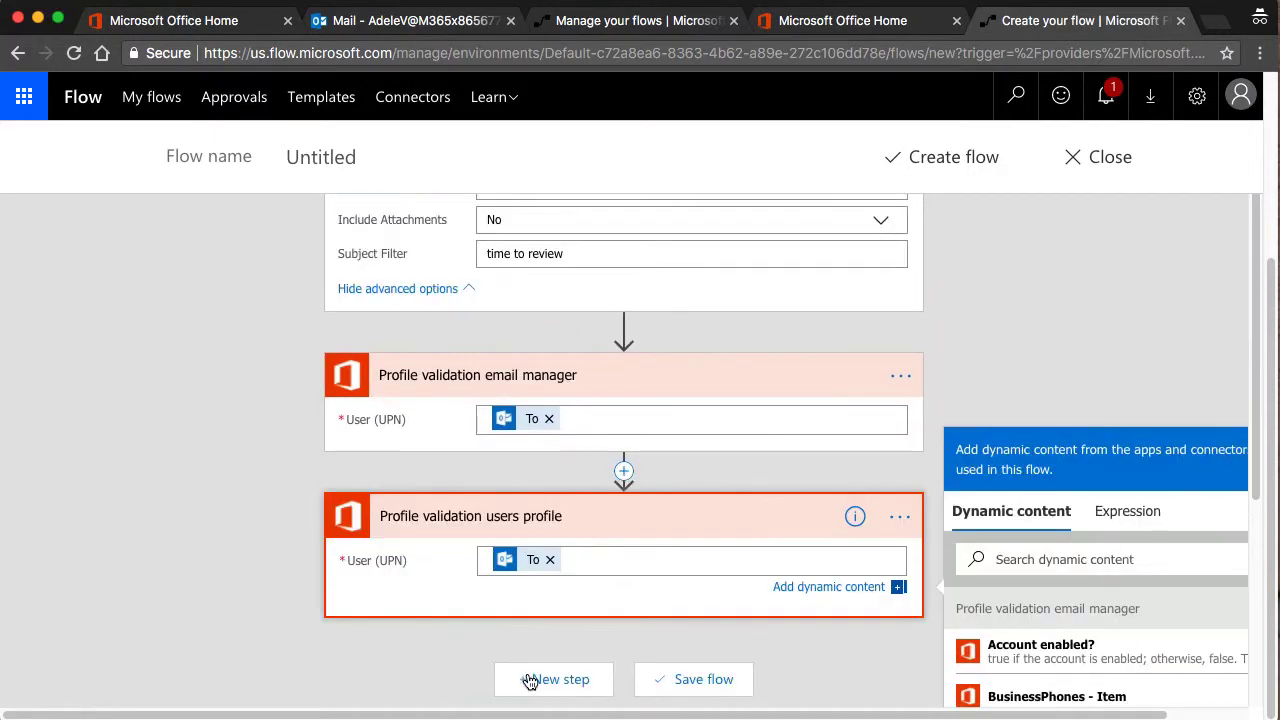
pyautogui.click(530, 681)
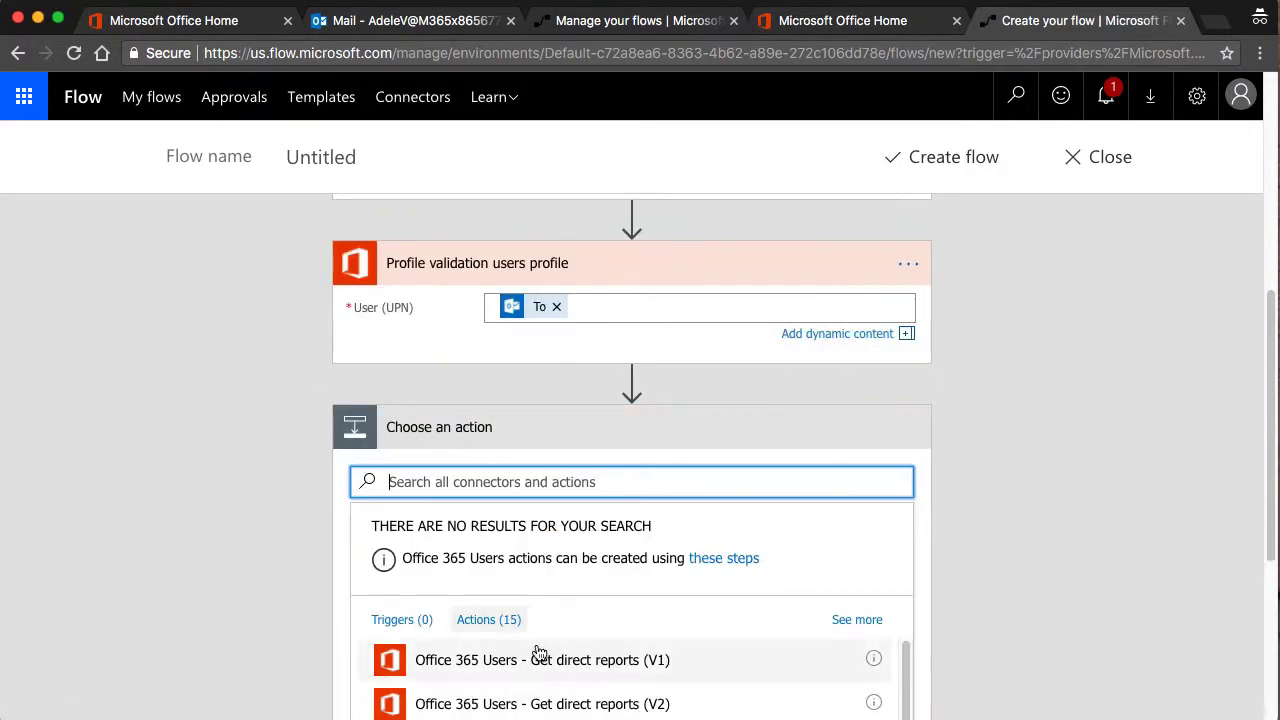
pyautogui.scroll(-2, 416, 521)
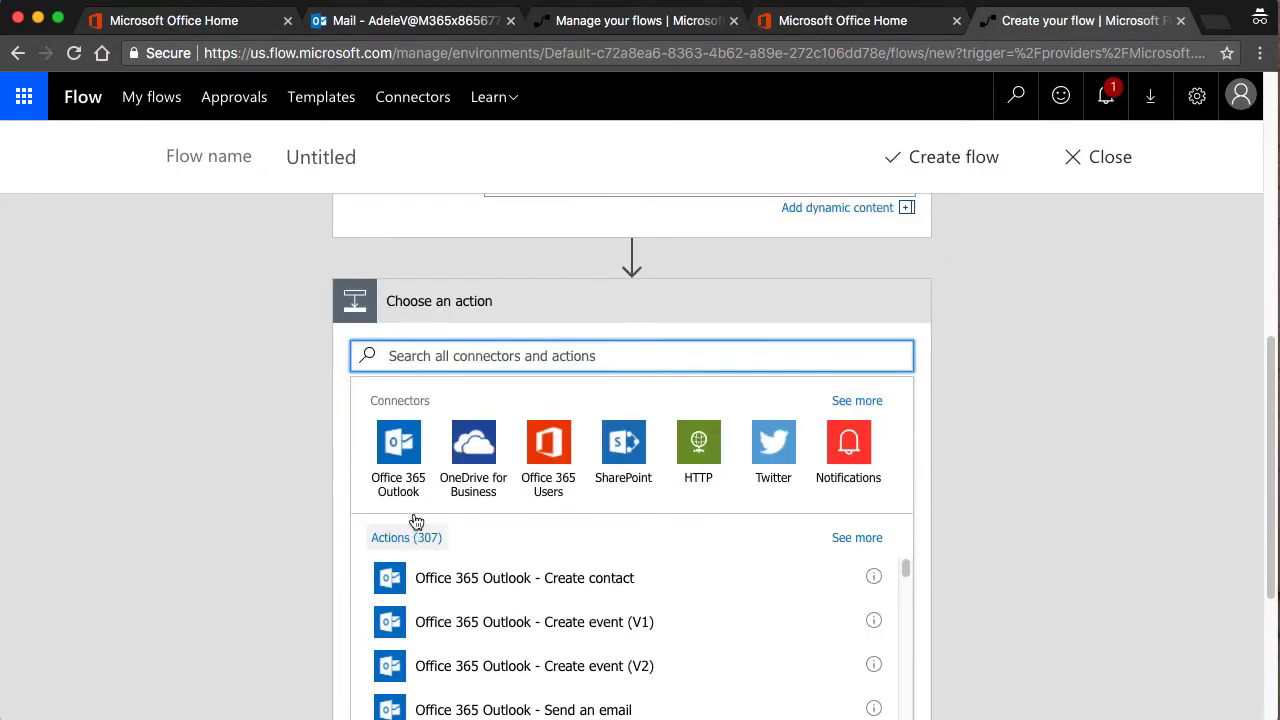
pyautogui.click(396, 443)
pyautogui.scroll(-15, 643, 585)
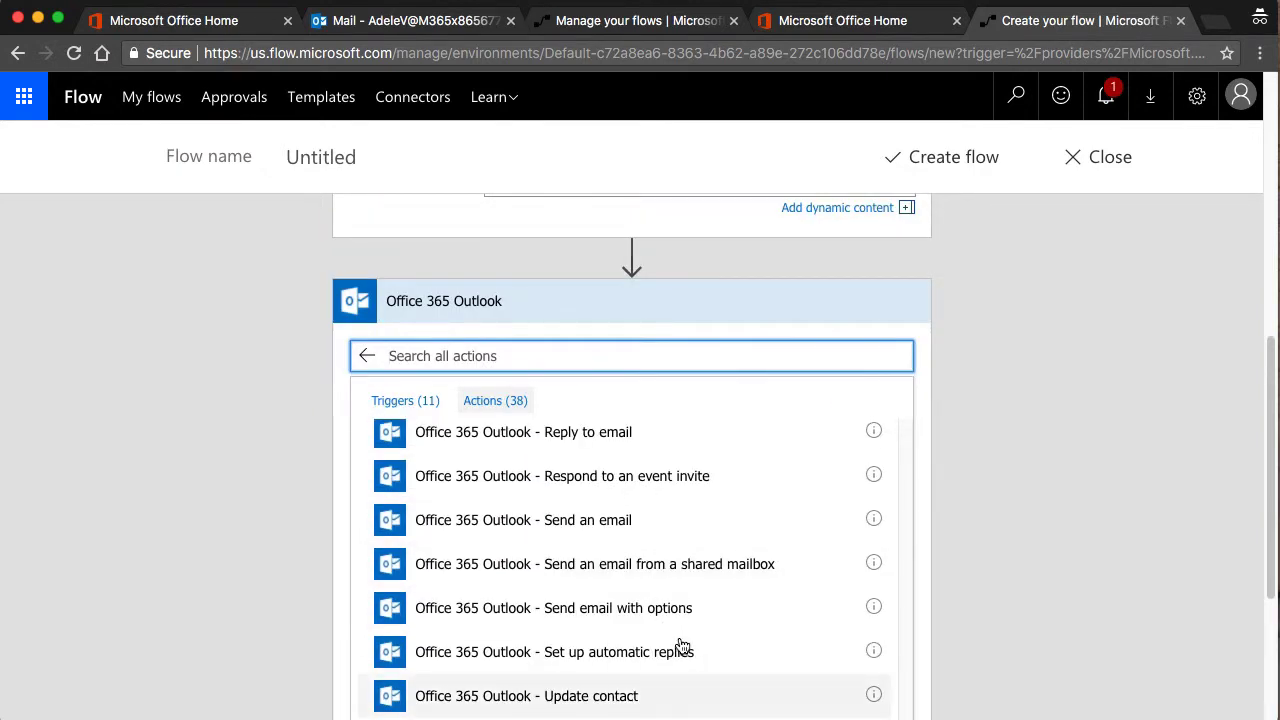
pyautogui.click(573, 525)
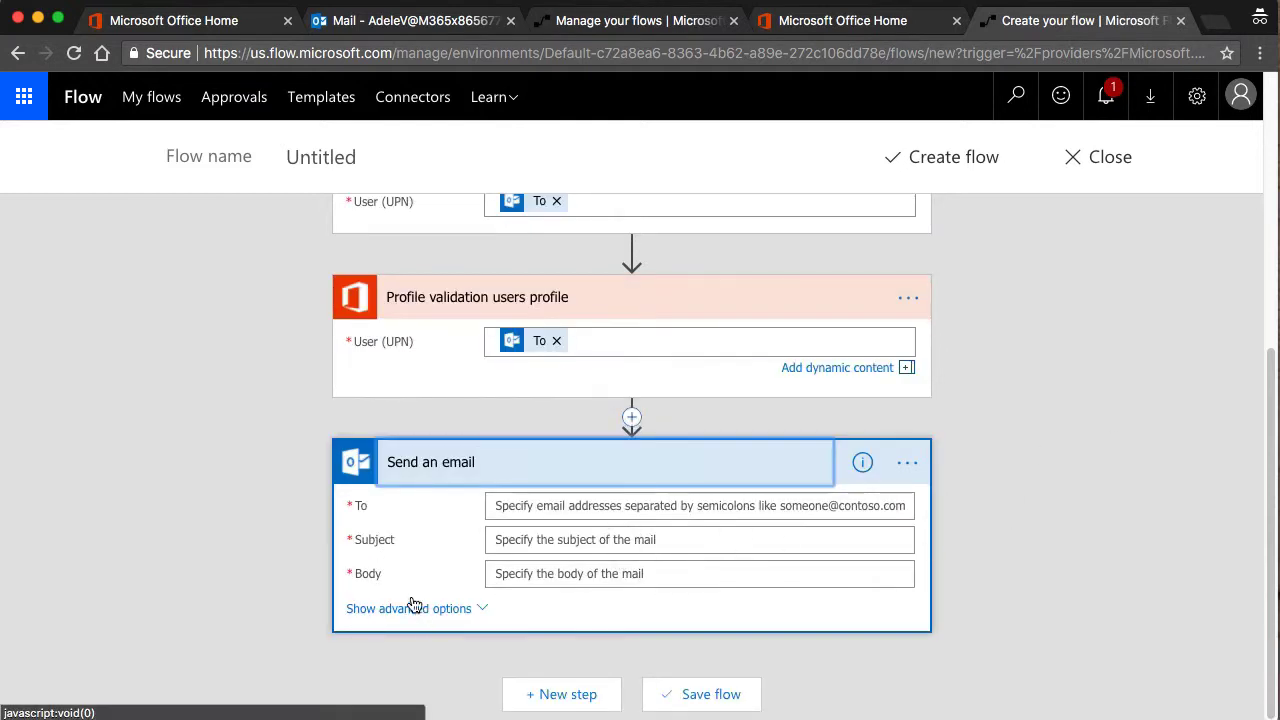
# Set the email's To field to the dynamic "Email" value from "Profile validation email manager", followed by a semicolon.
pyautogui.click(650, 509)
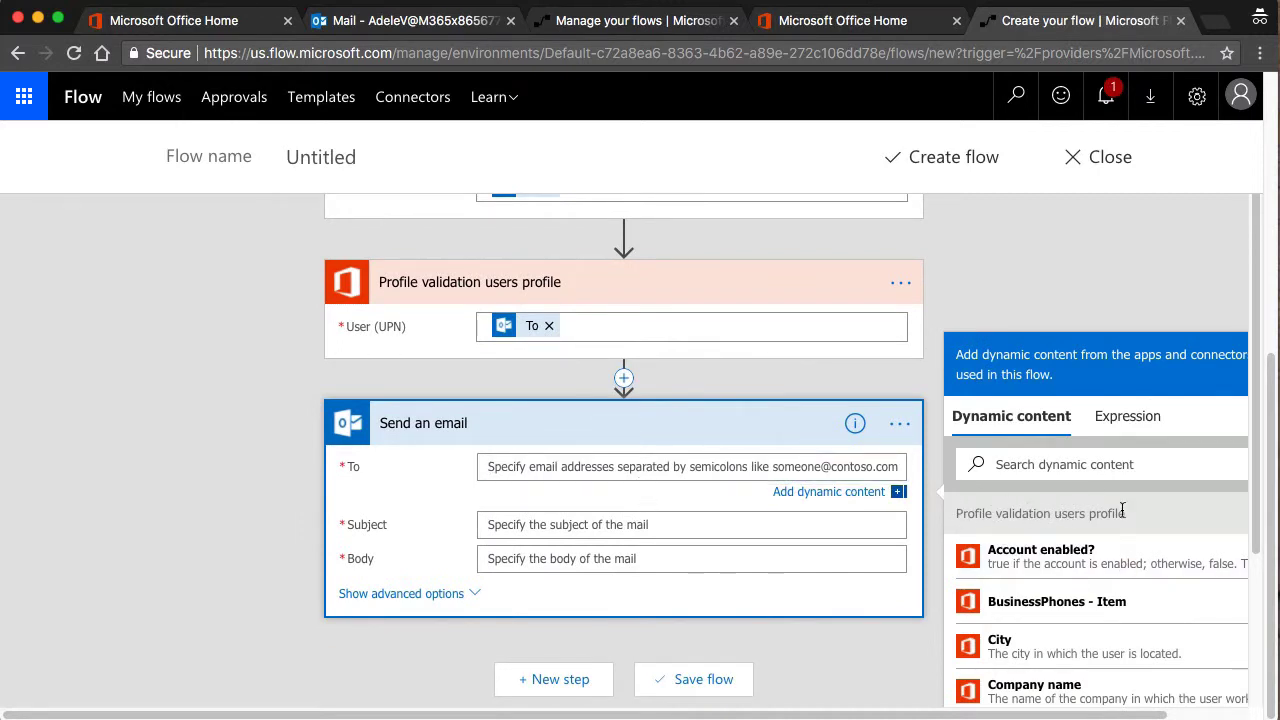
pyautogui.scroll(-10, 1122, 511)
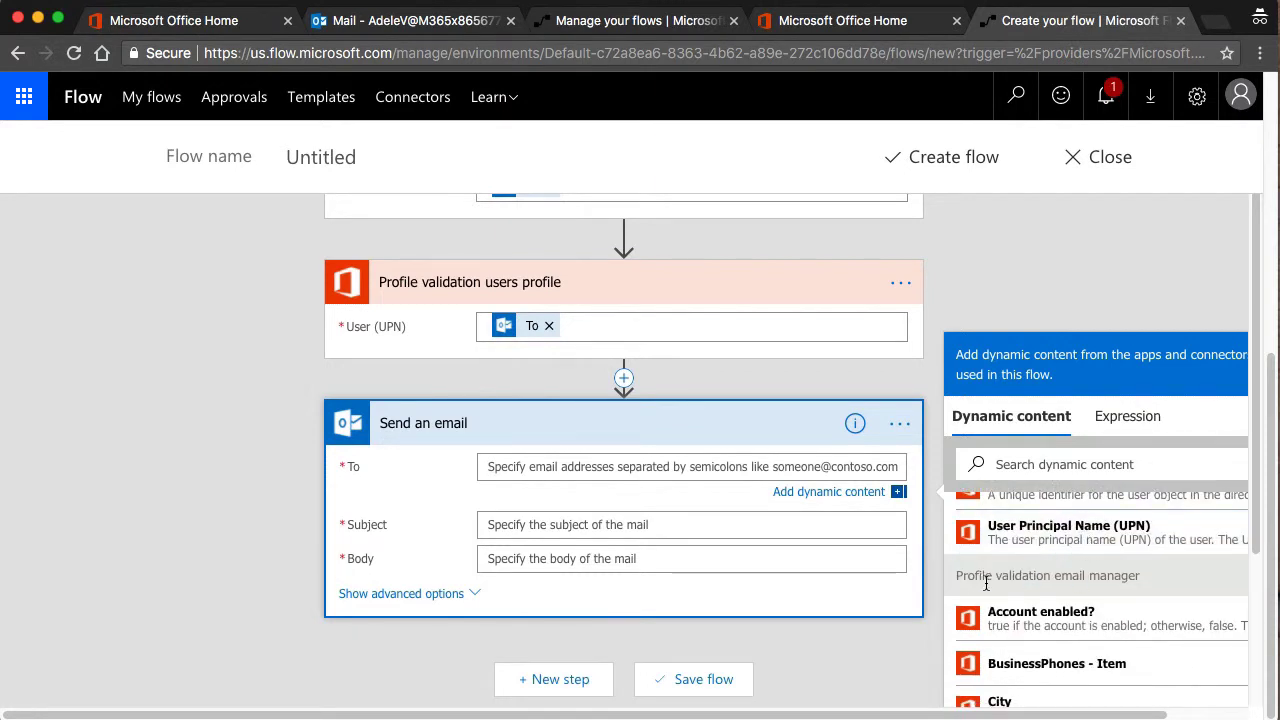
pyautogui.scroll(-3, 1103, 583)
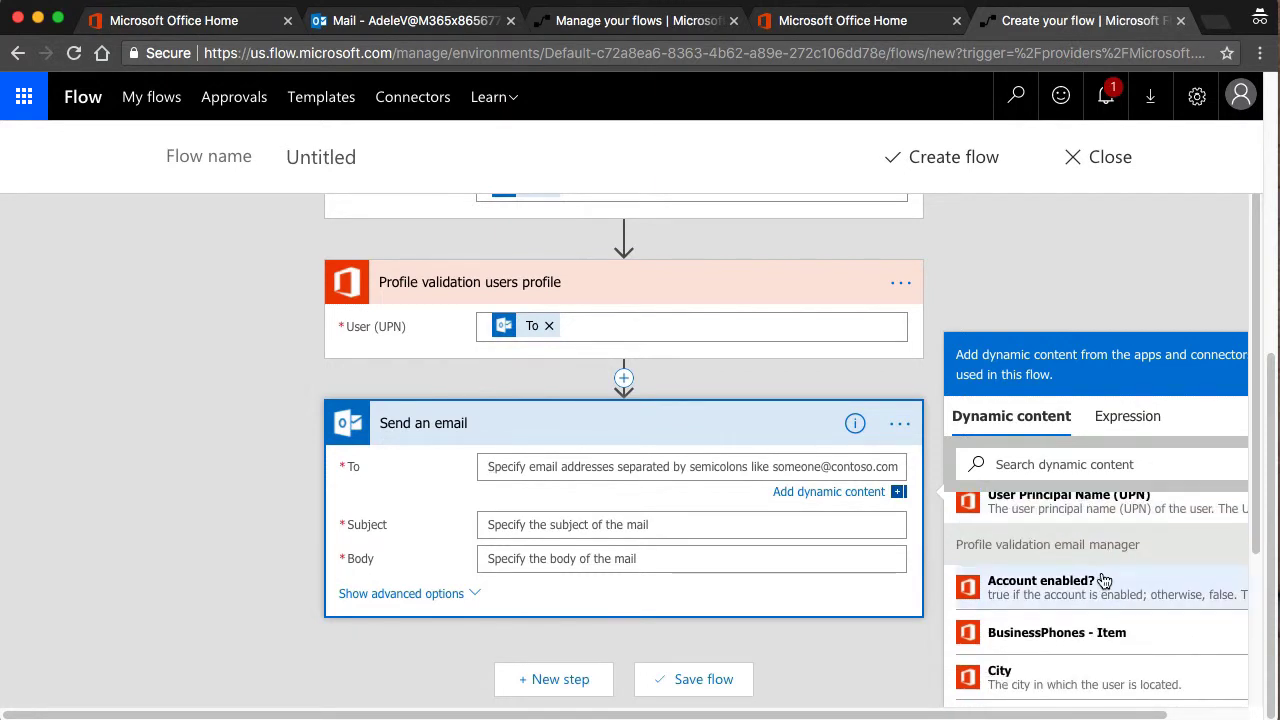
pyautogui.scroll(-3, 1103, 583)
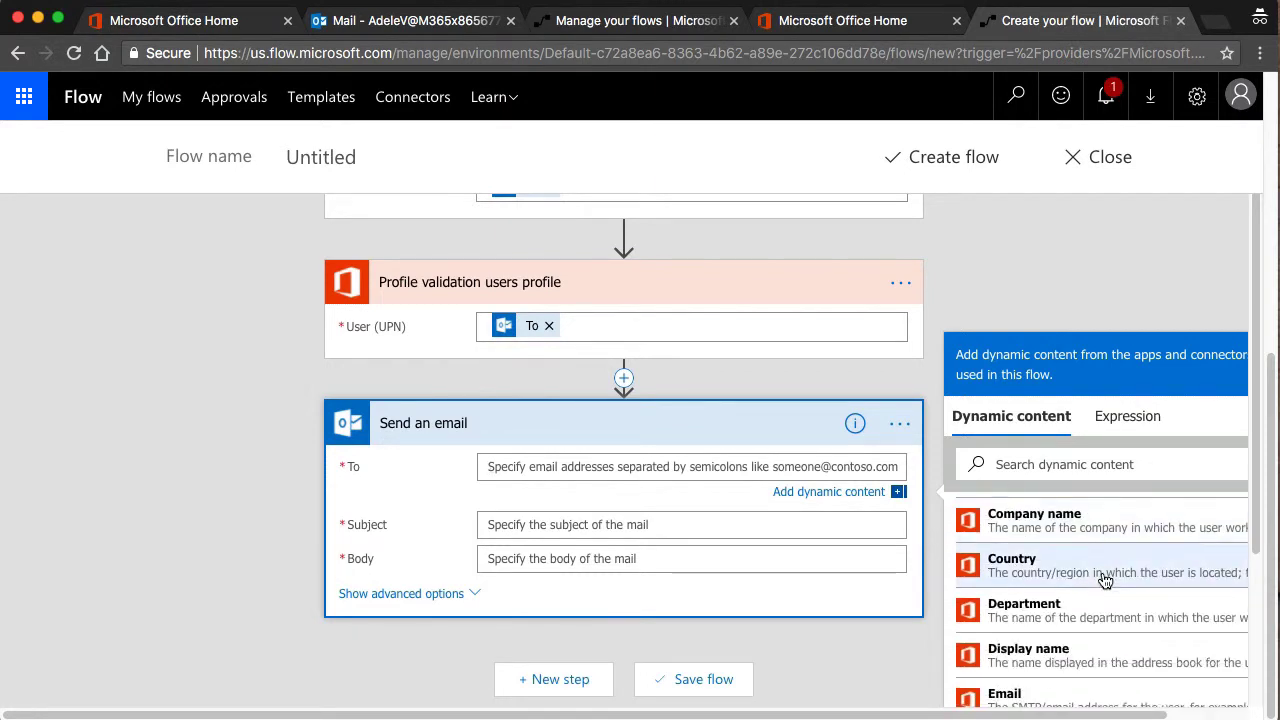
pyautogui.click(1044, 652)
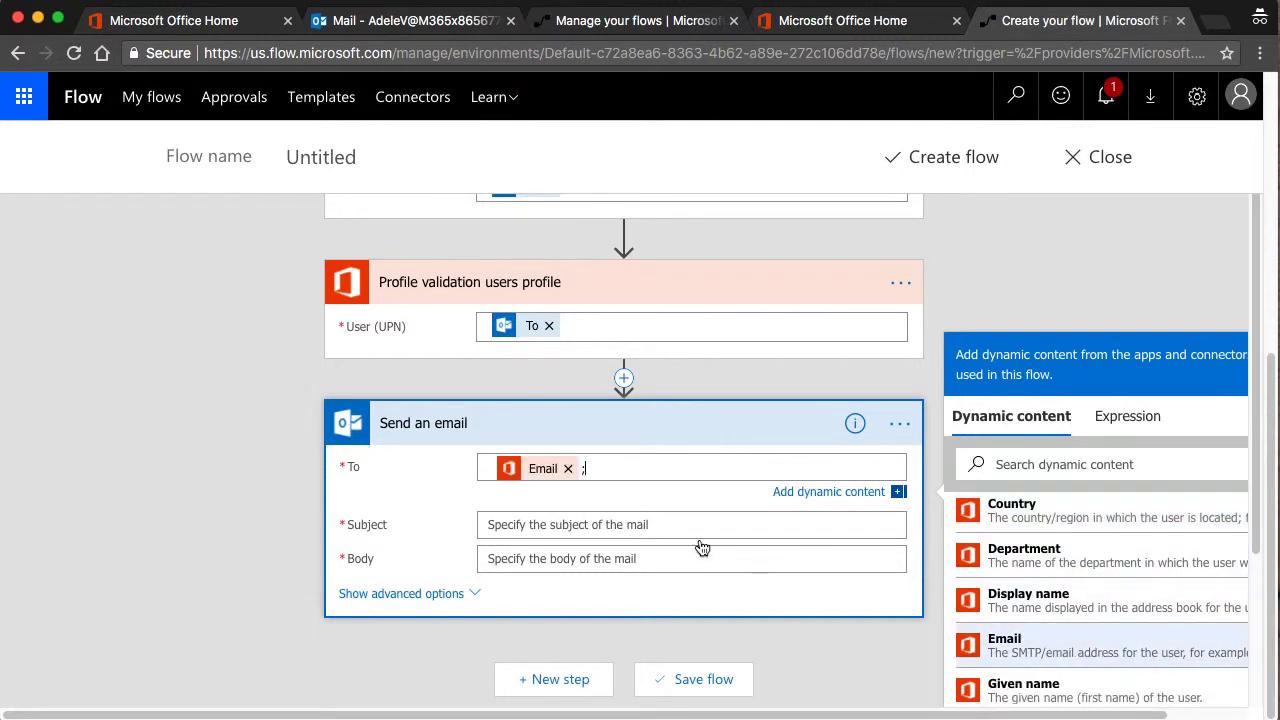
# Set the email's subject to "Please validate [Display name] profile information", using the dynamic Display name from "Profile validation users profile".
pyautogui.click(575, 524)
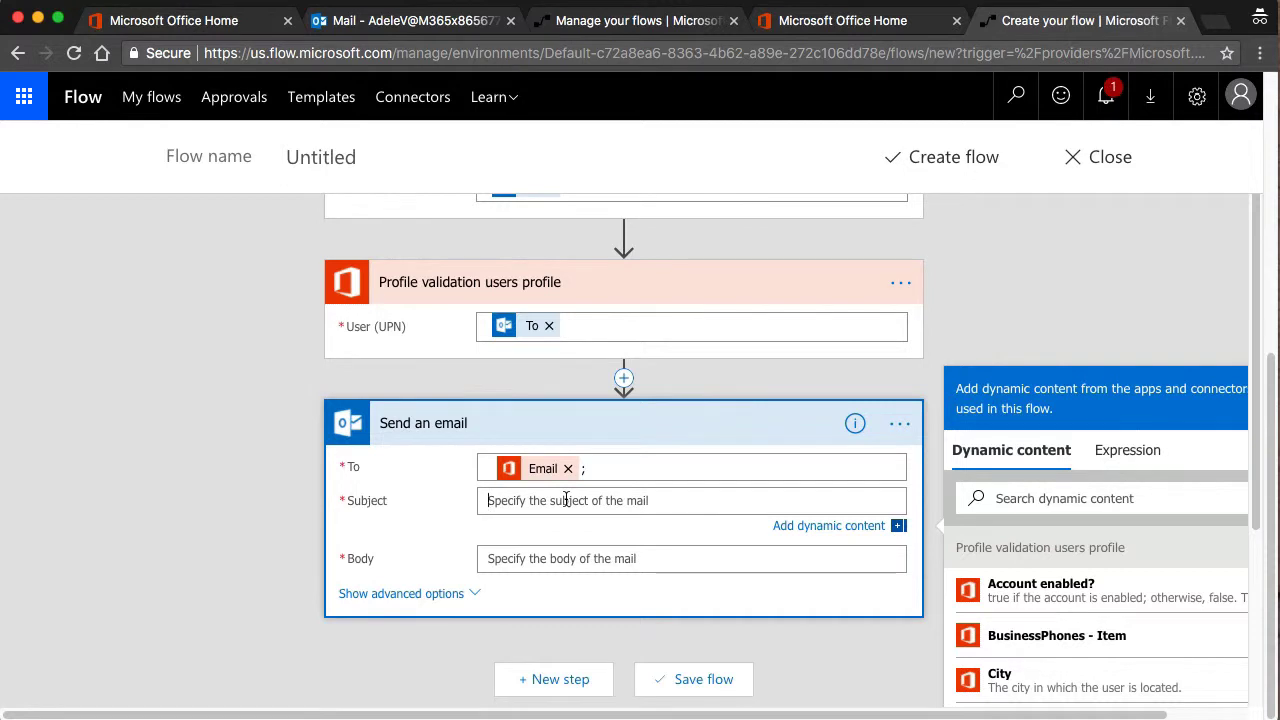
pyautogui.write('Please validate')
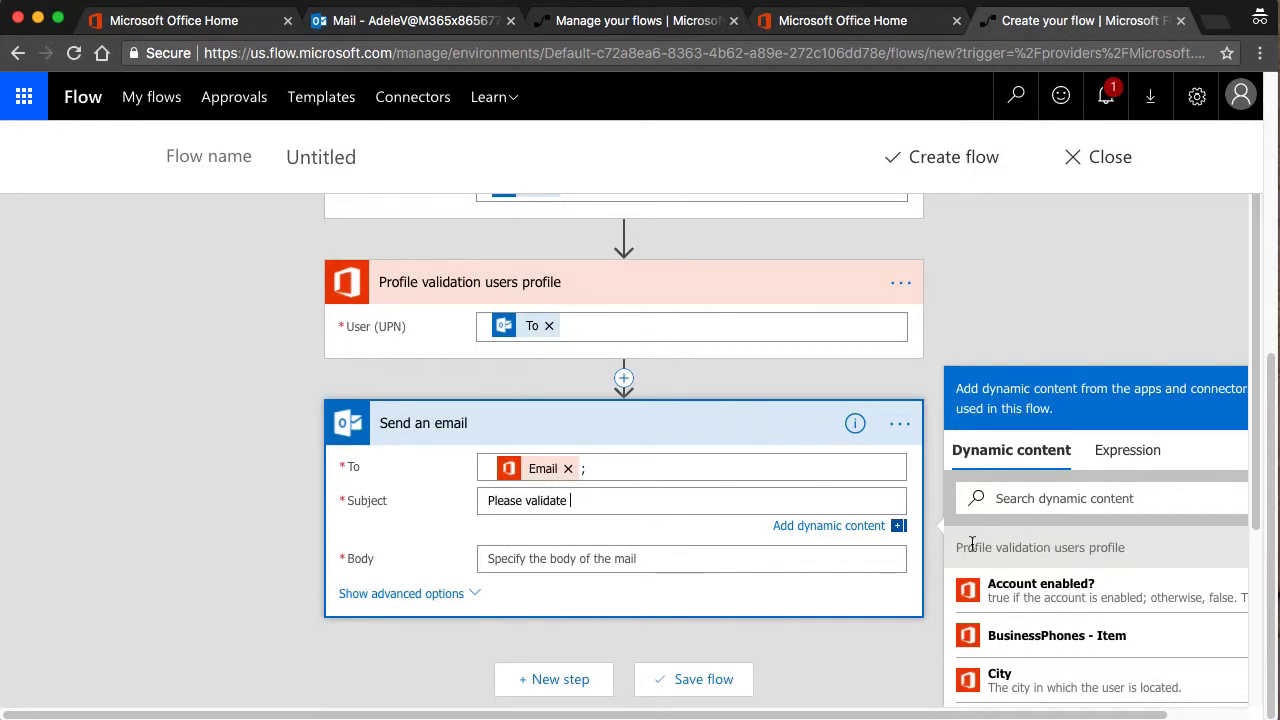
pyautogui.scroll(-3, 1072, 612)
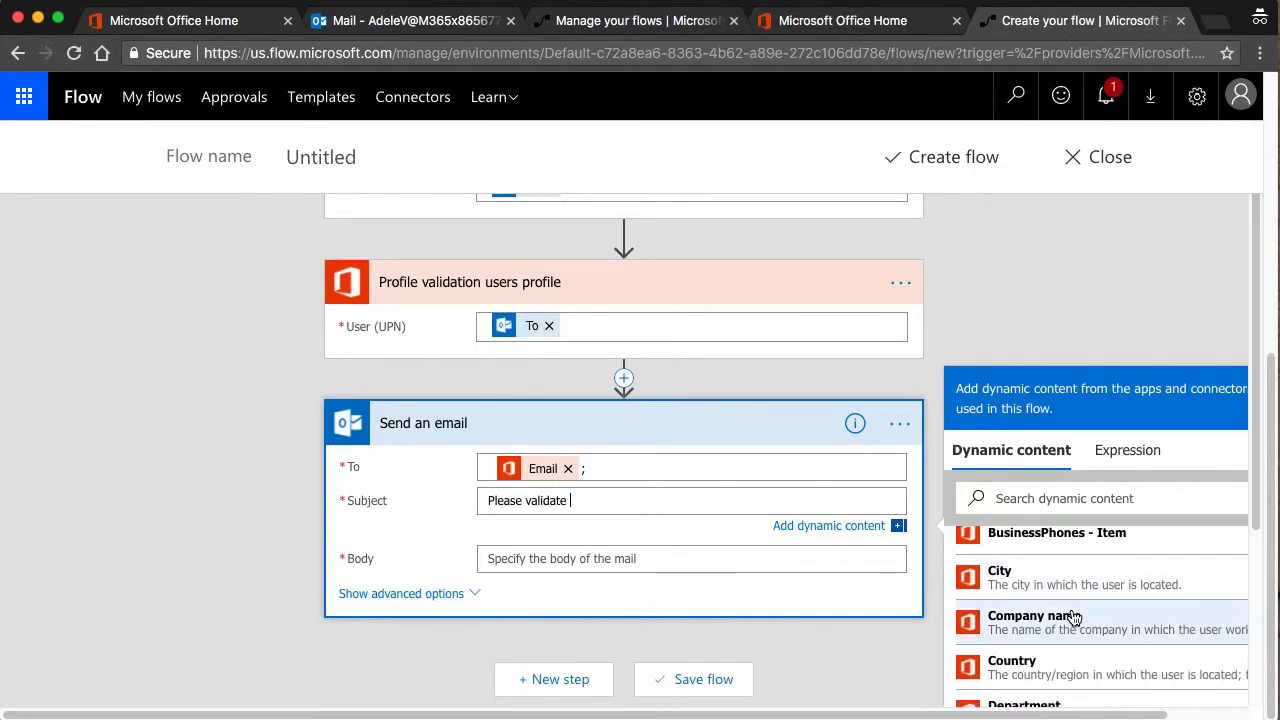
pyautogui.scroll(-5, 1076, 618)
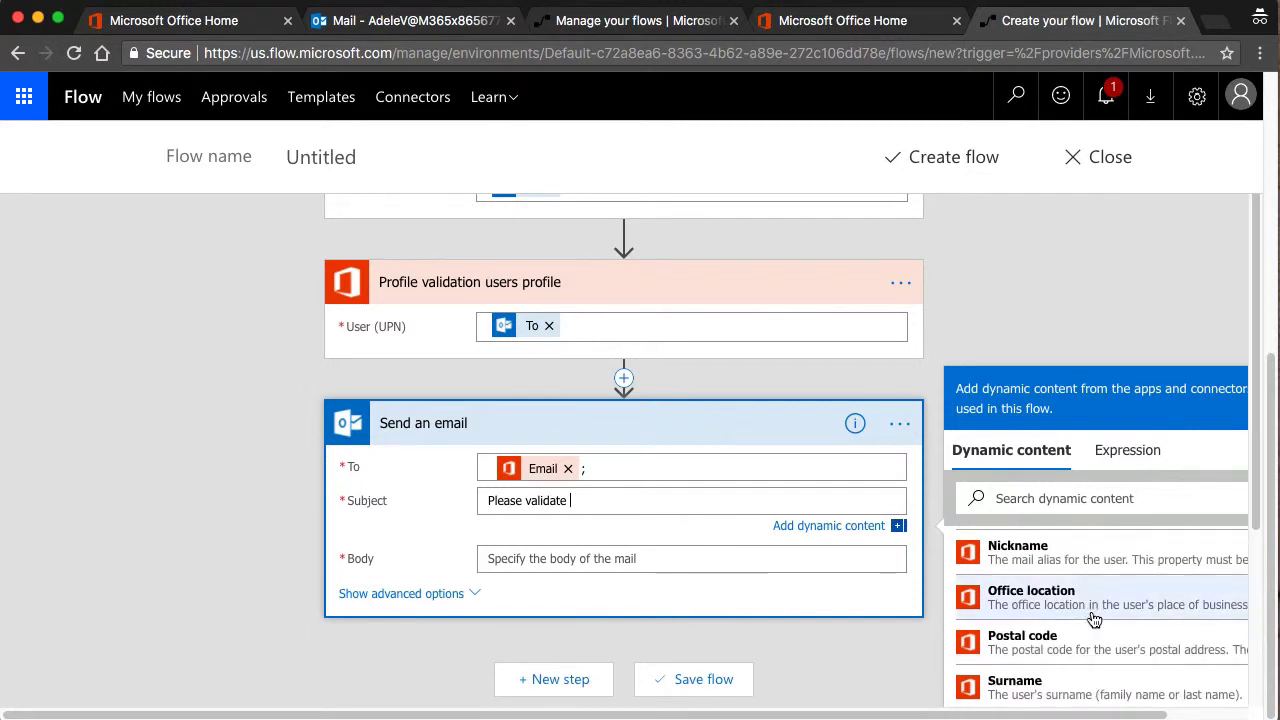
pyautogui.scroll(-1, 1094, 620)
pyautogui.scroll(3, 1096, 622)
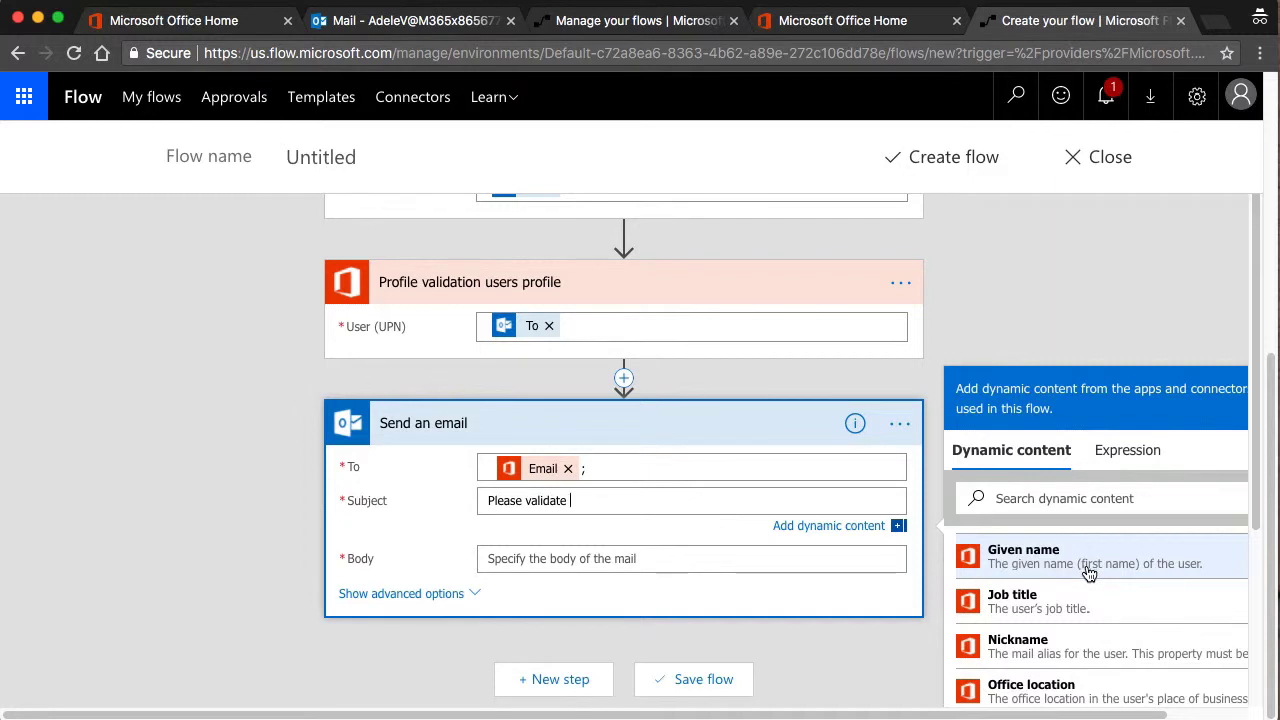
pyautogui.scroll(2, 1088, 570)
pyautogui.click(1030, 546)
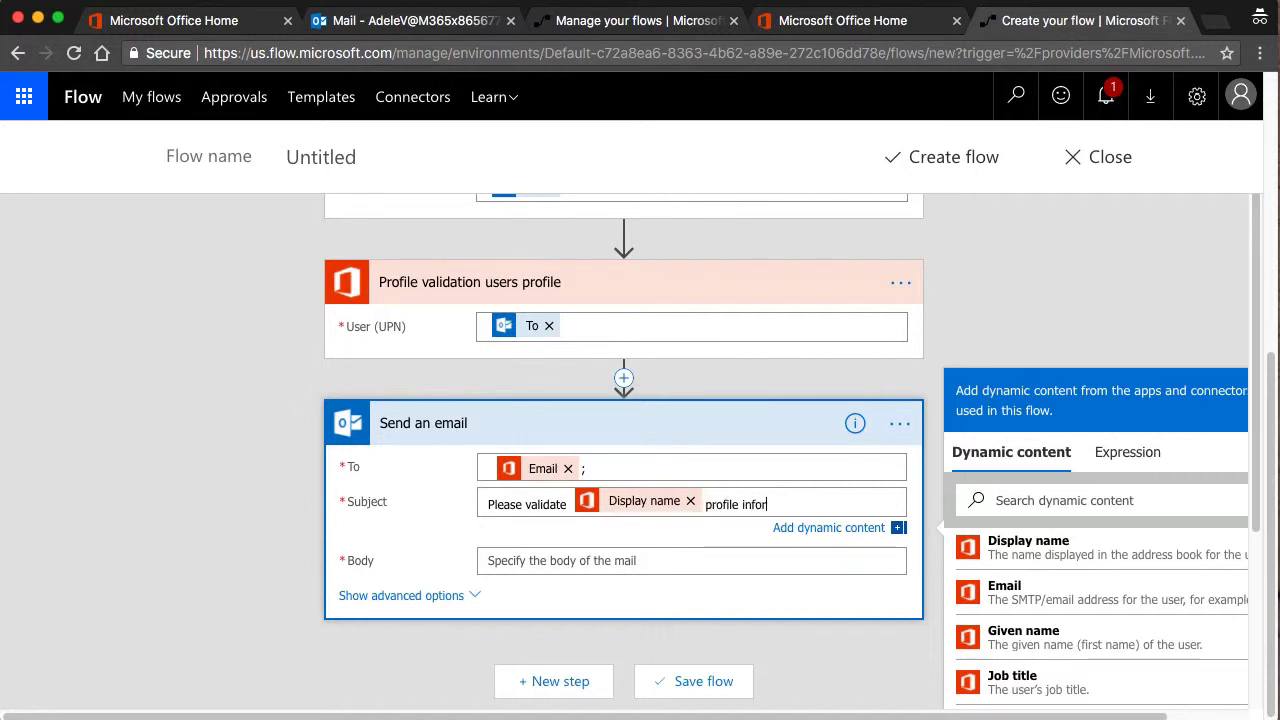
# Set the email's body to the dynamic "Body" value from "When a new email arrives".
pyautogui.click(743, 570)
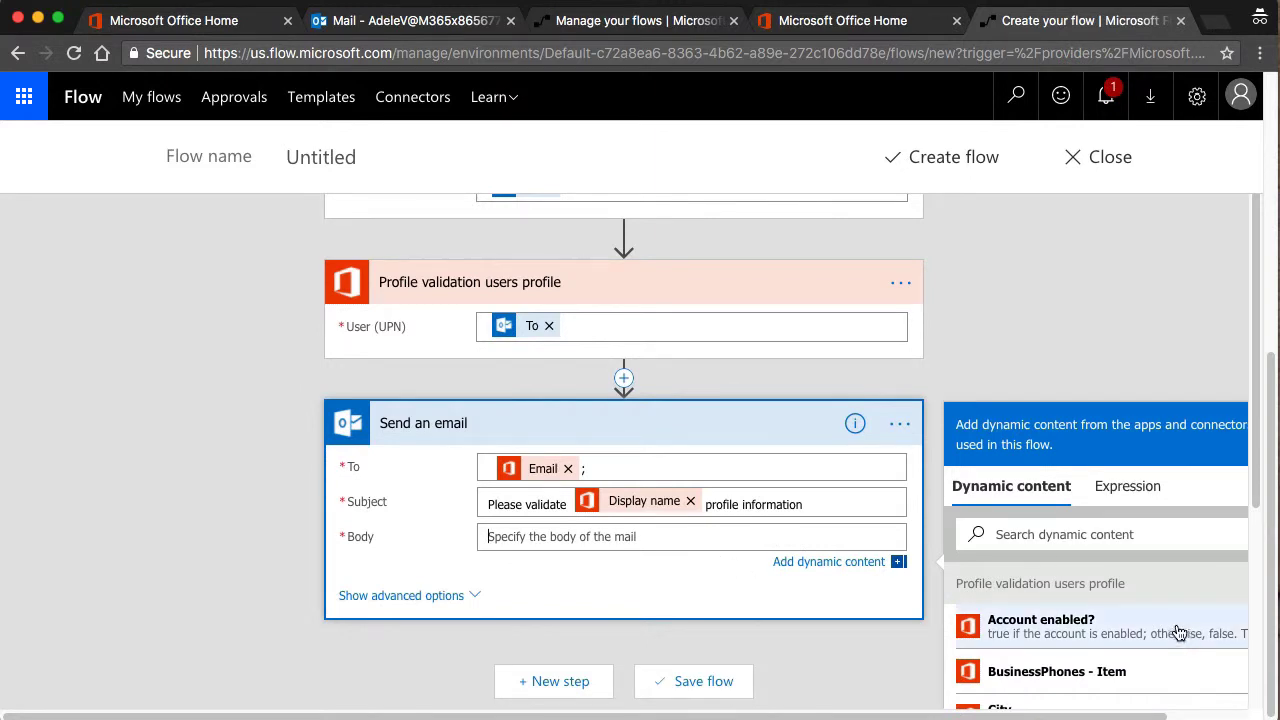
pyautogui.scroll(-10, 1177, 632)
pyautogui.scroll(5, 1175, 625)
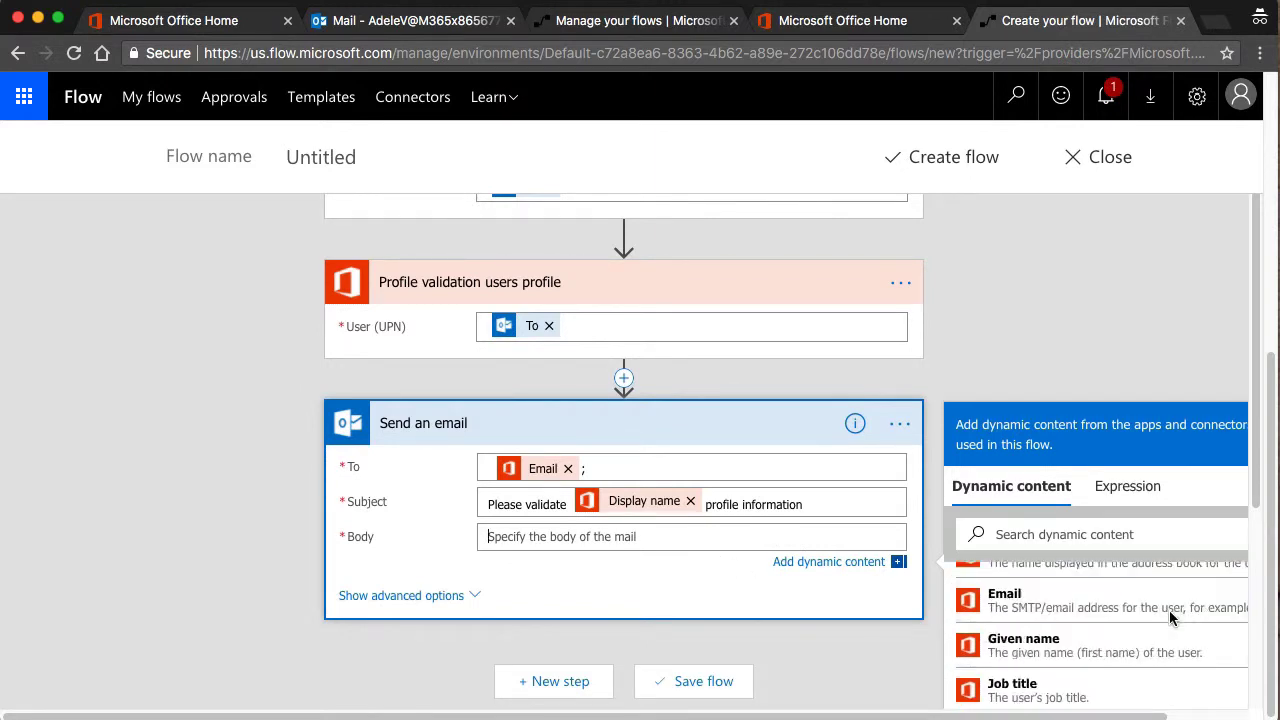
pyautogui.scroll(-1, 1172, 620)
pyautogui.scroll(-8, 1172, 620)
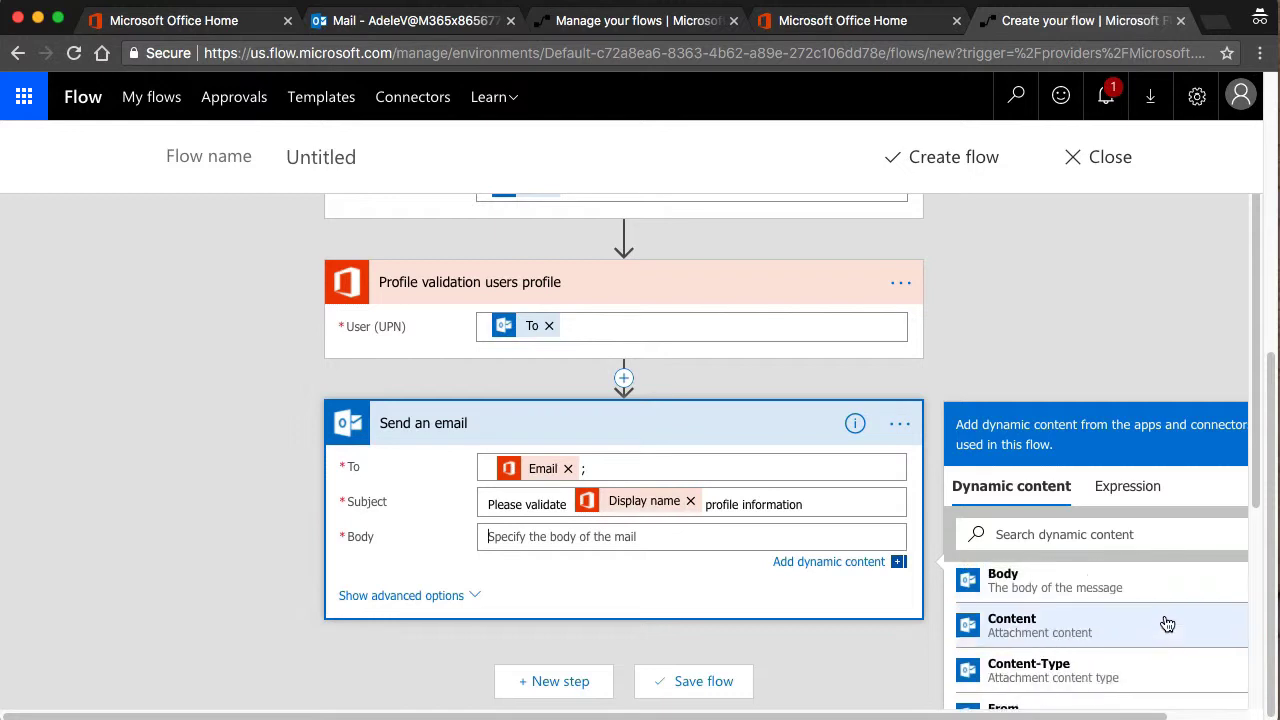
pyautogui.scroll(2, 1167, 625)
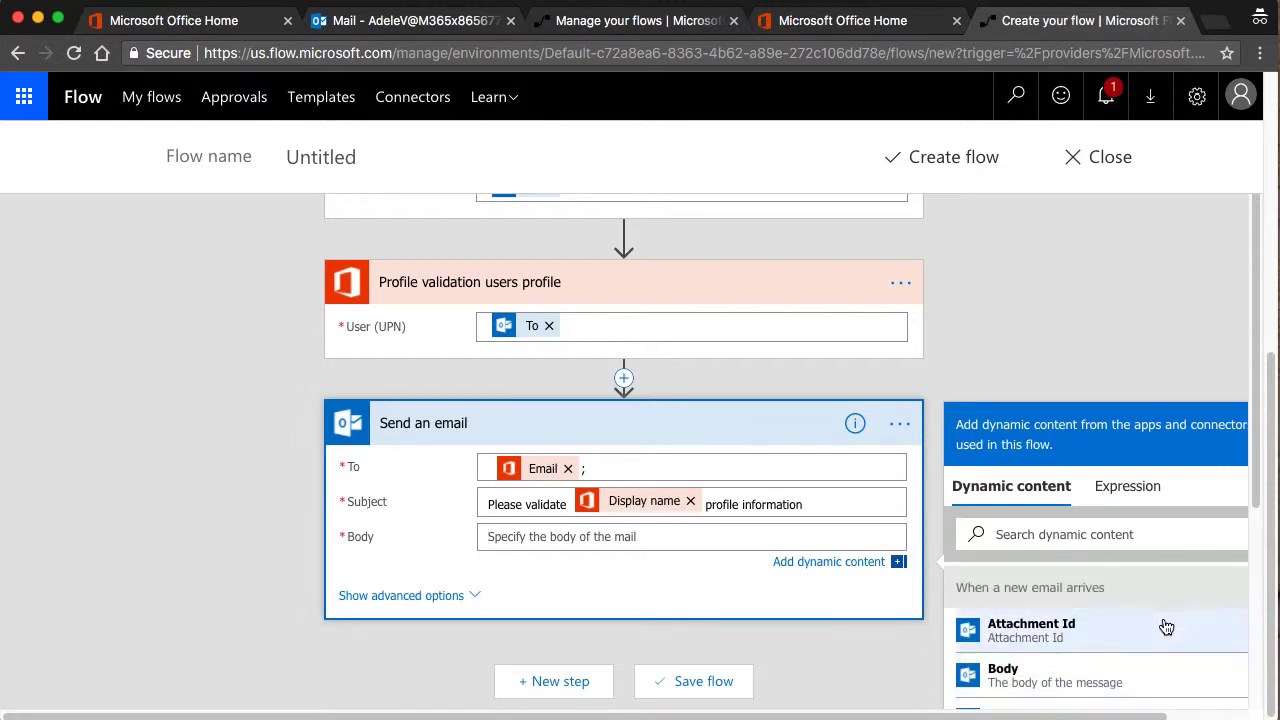
pyautogui.scroll(-1, 1050, 646)
pyautogui.click(1040, 652)
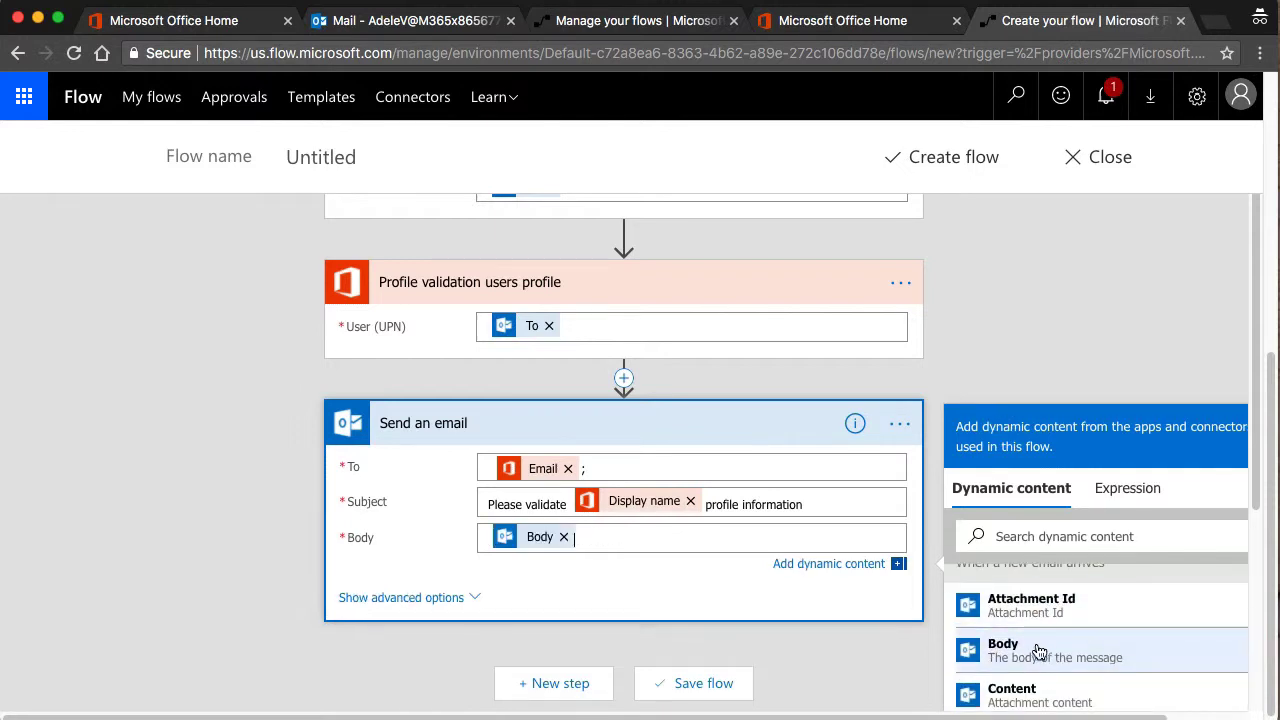
# Show the advanced options of the "Send an email" action and set Is HTML to Yes.
pyautogui.click(471, 597)
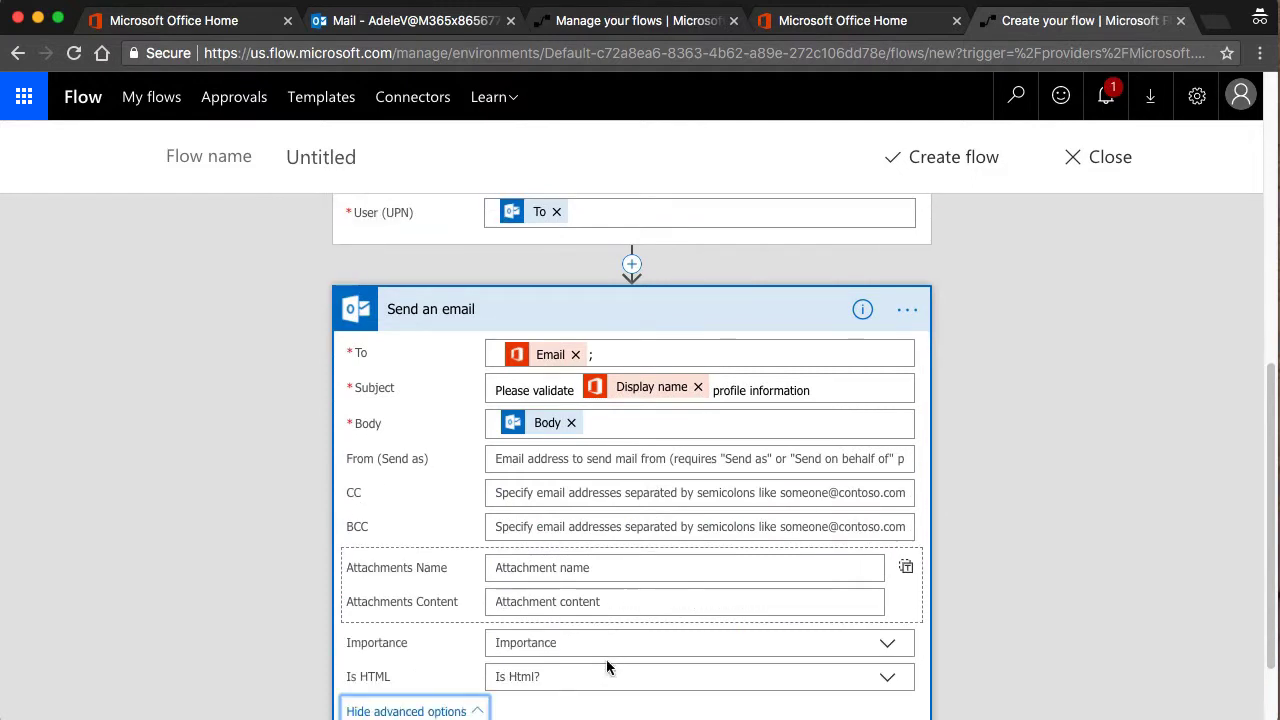
pyautogui.click(887, 677)
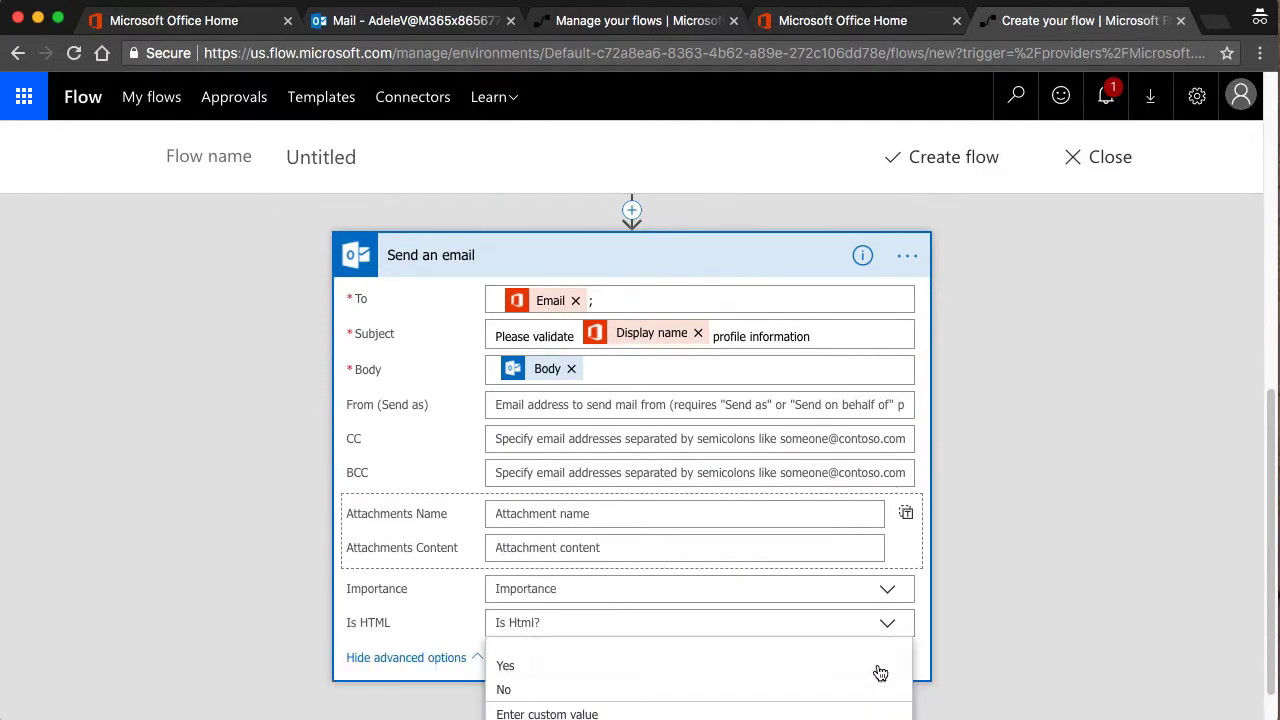
pyautogui.click(655, 668)
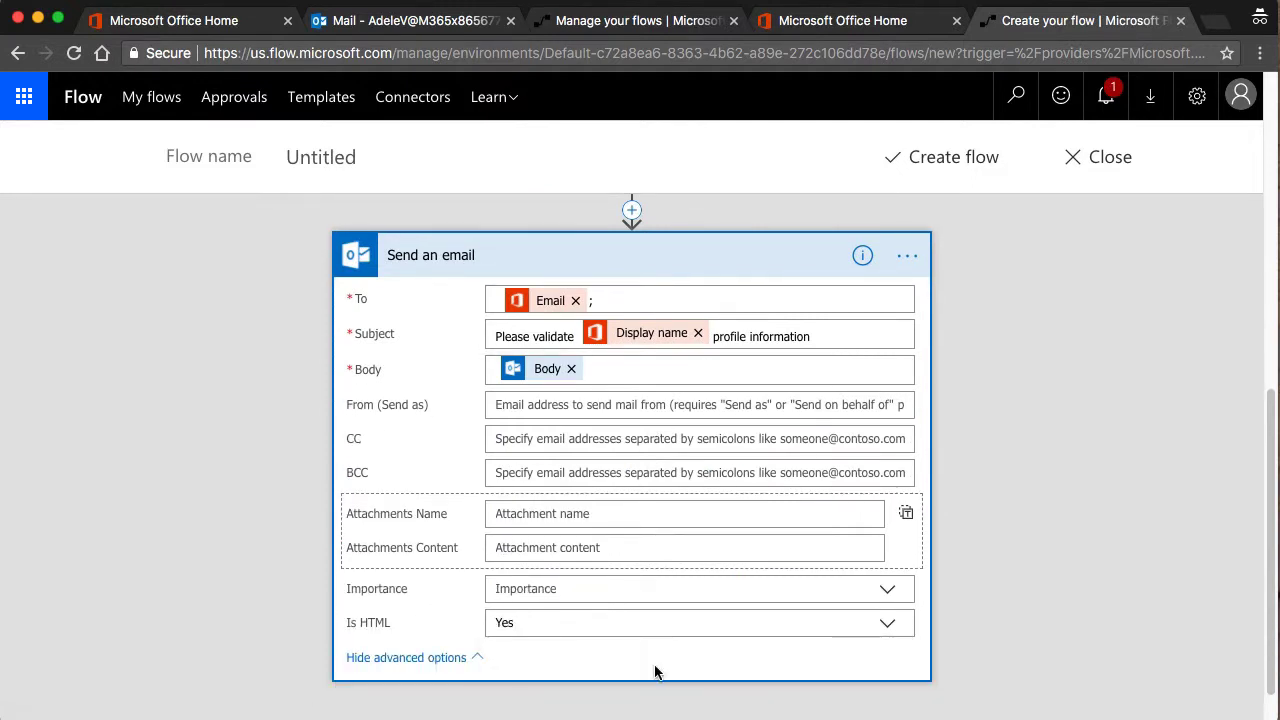
pyautogui.scroll(5, 660, 665)
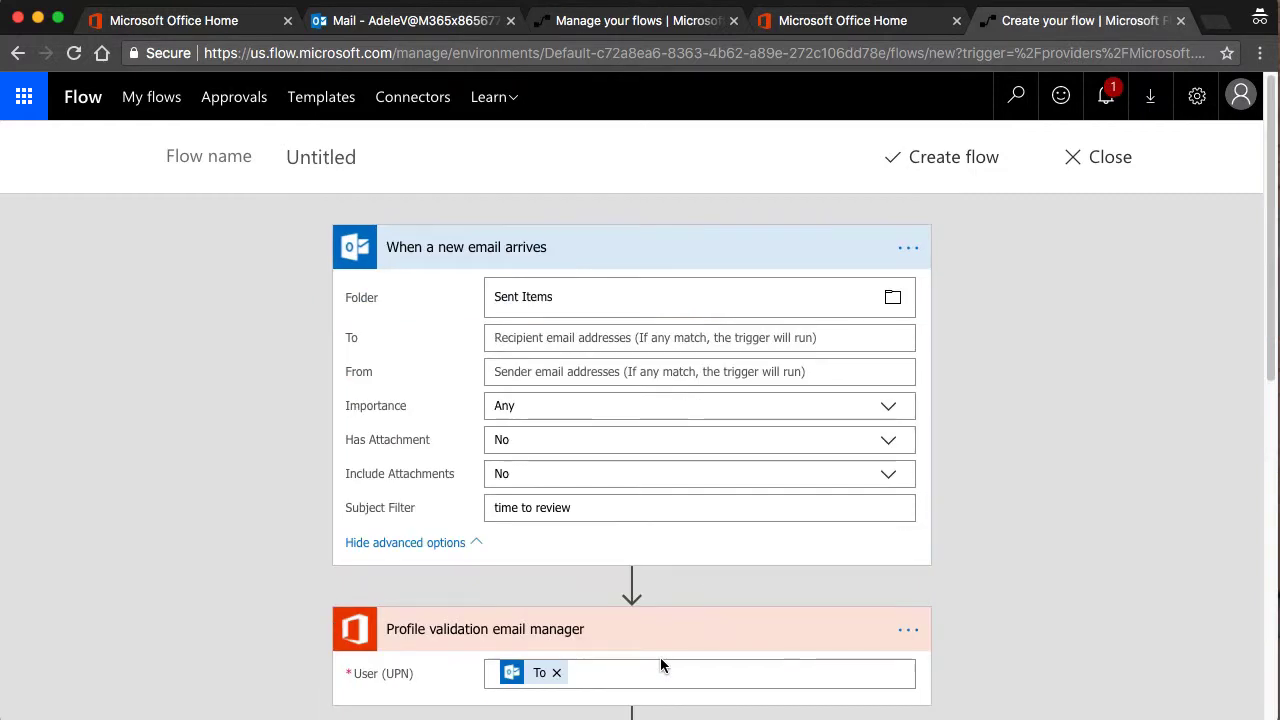
pyautogui.scroll(5, 662, 657)
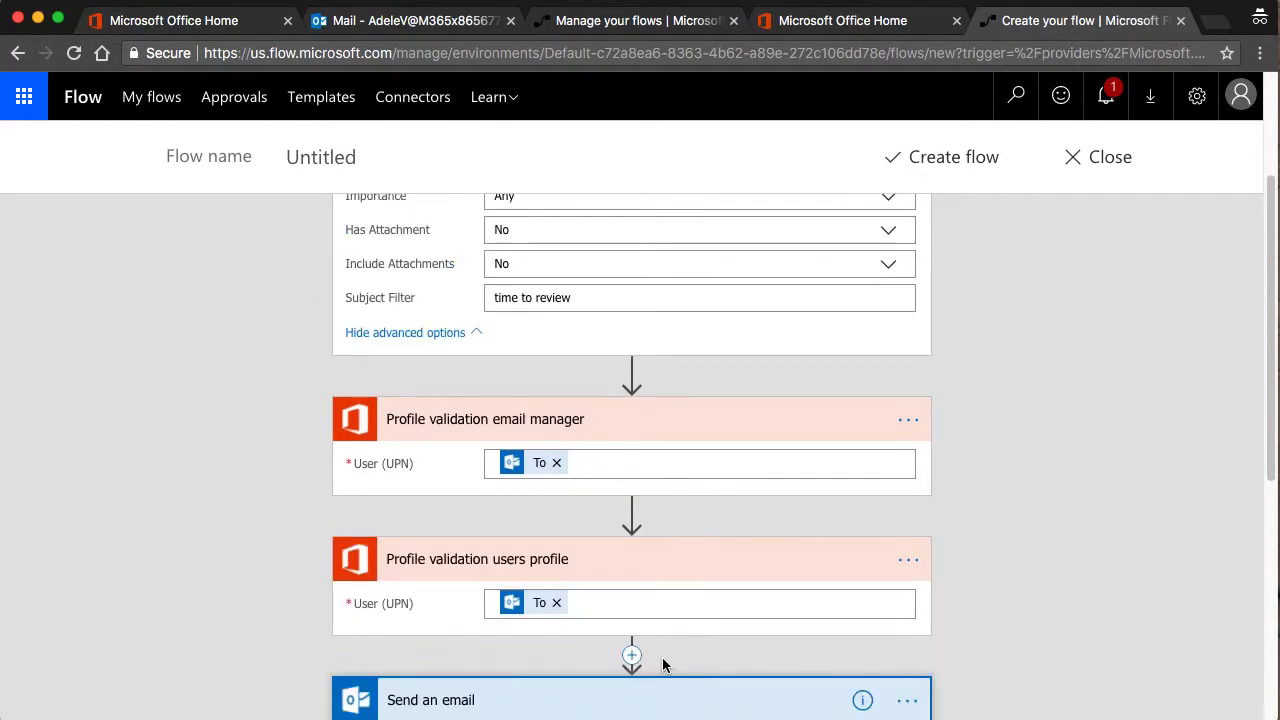
# In Outlook, examine the contact card of the sent review email's recipient and the email sent to the manager, before returning to the flow.
pyautogui.click(365, 20)
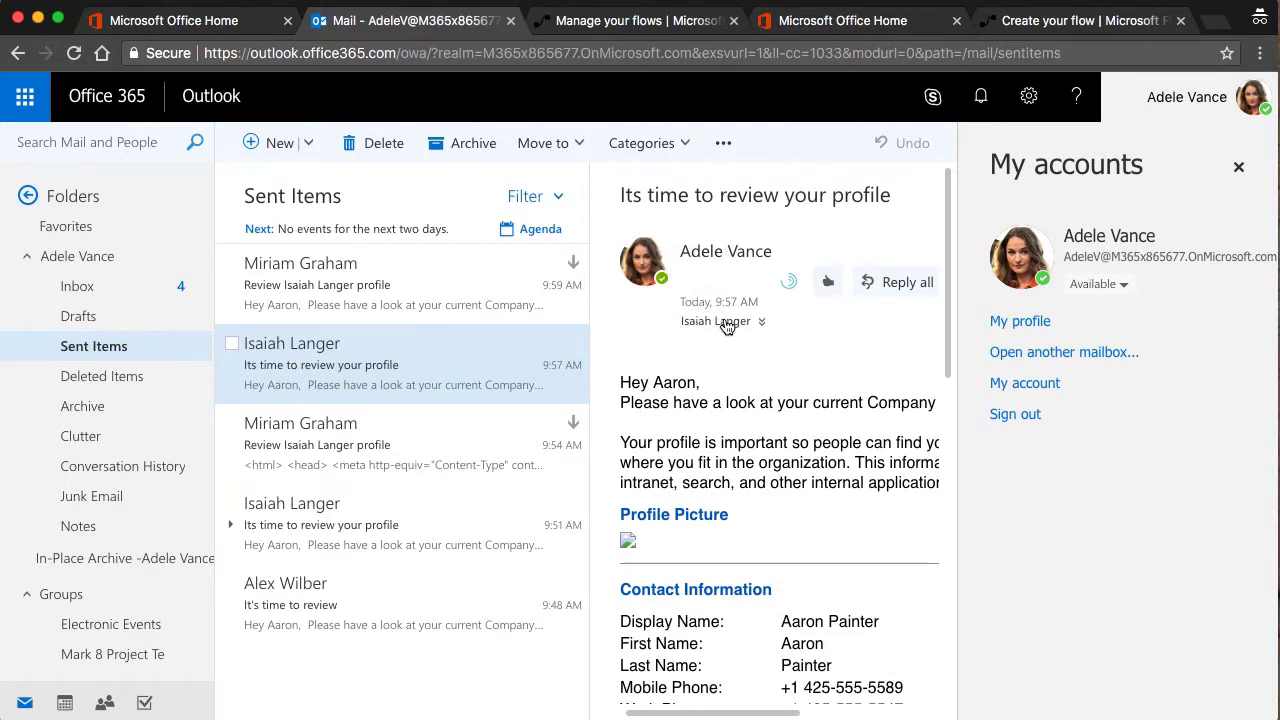
pyautogui.moveTo(727, 327)
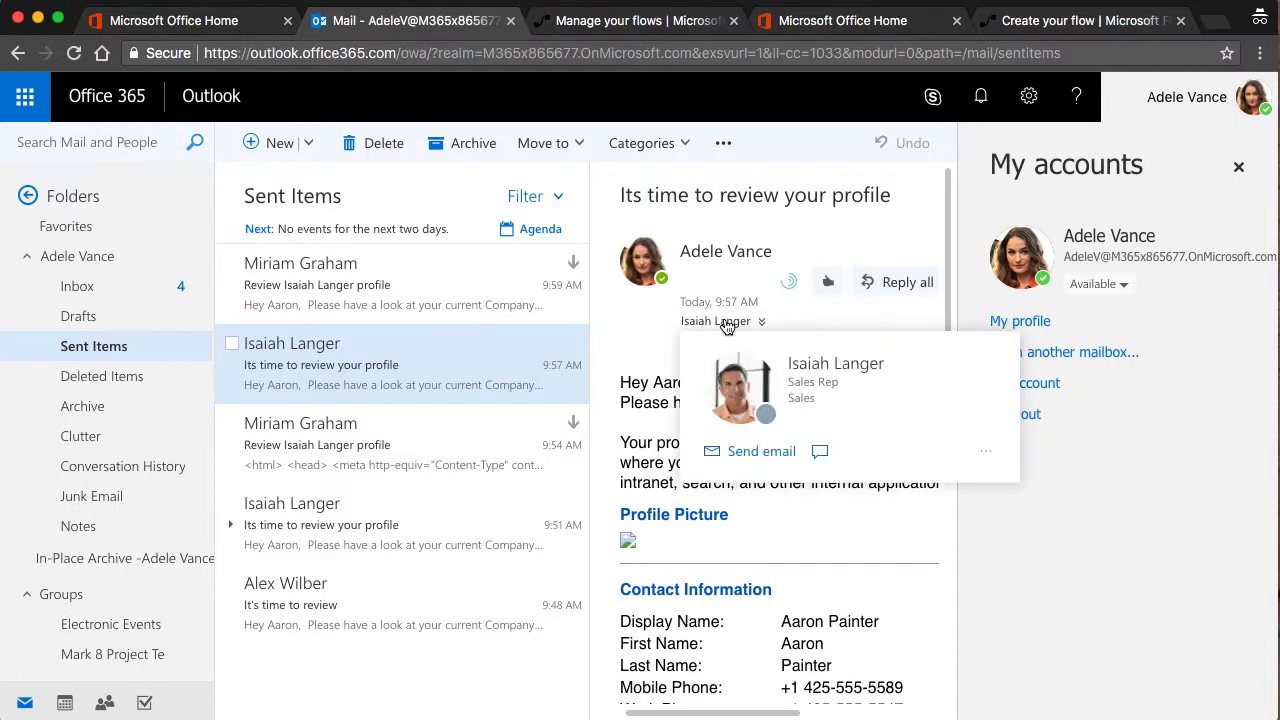
pyautogui.click(727, 325)
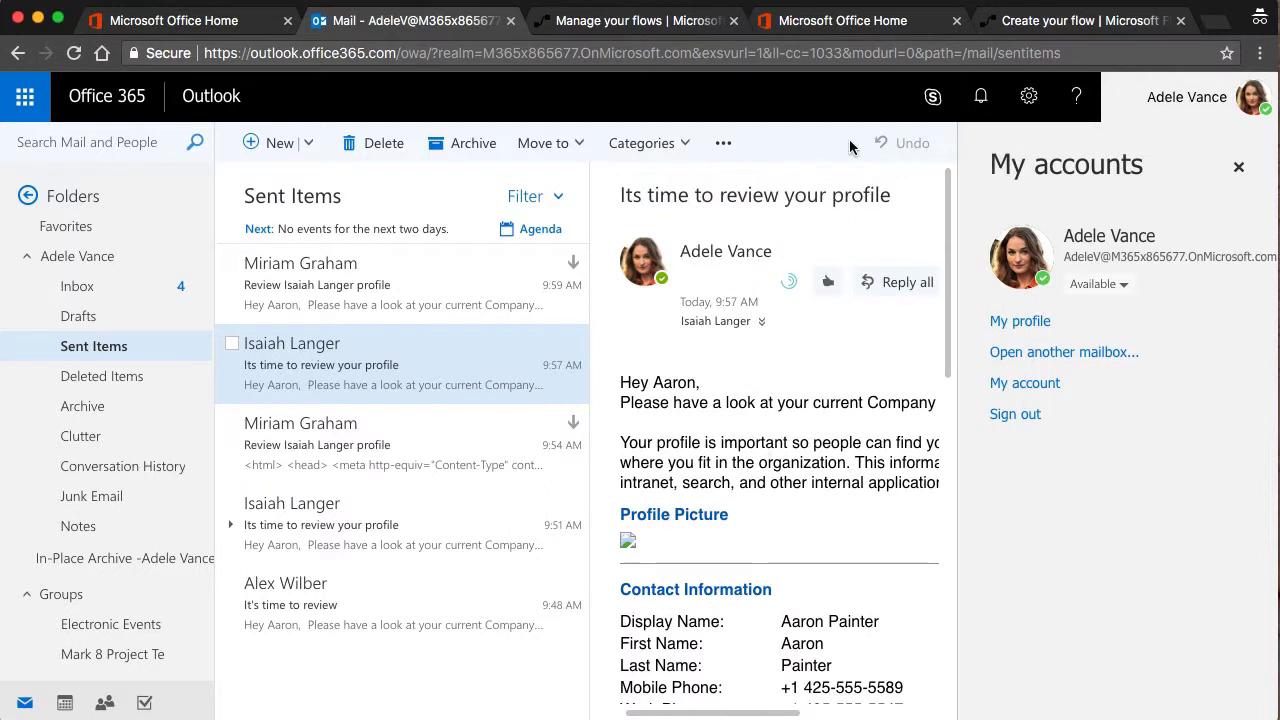
pyautogui.moveTo(745, 328)
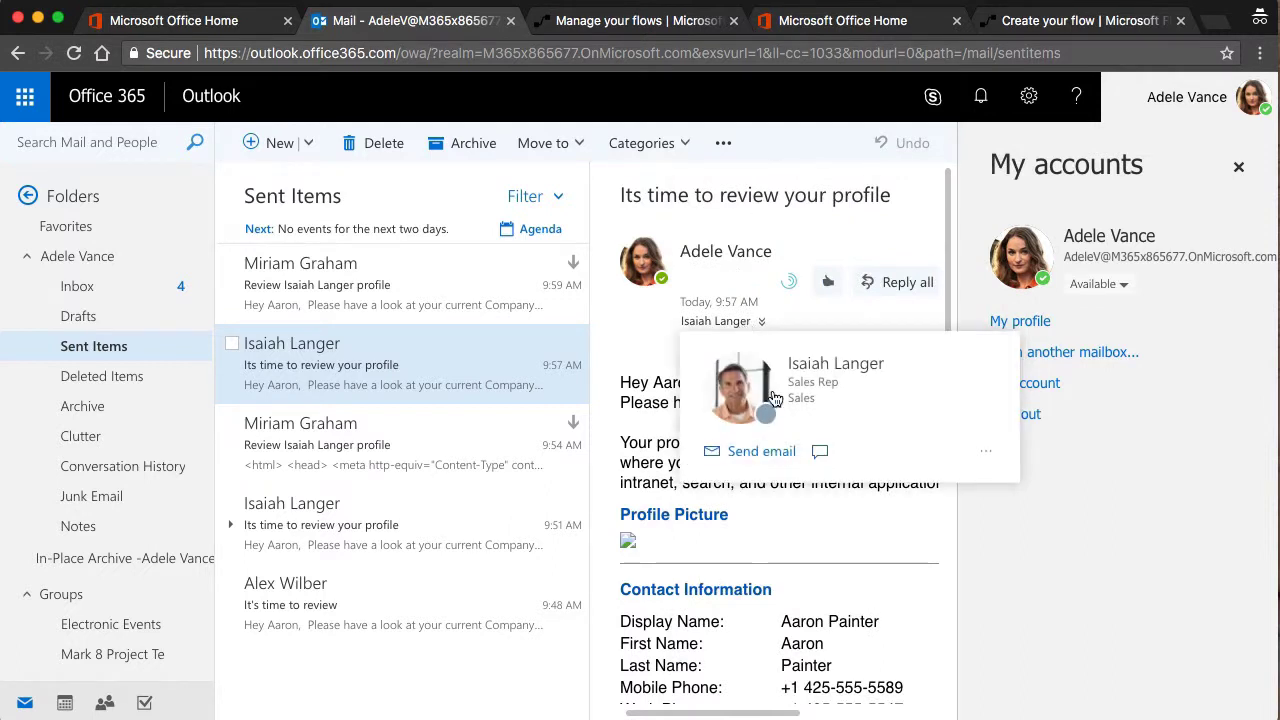
pyautogui.click(856, 404)
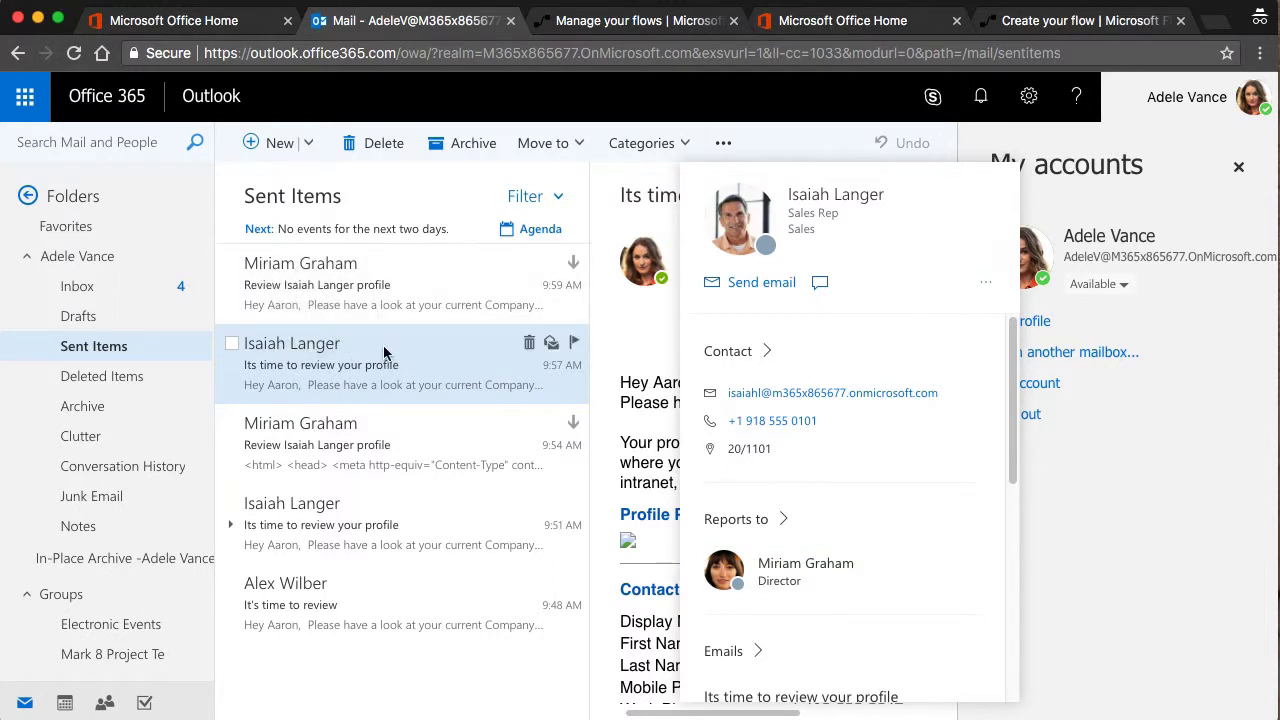
pyautogui.click(439, 290)
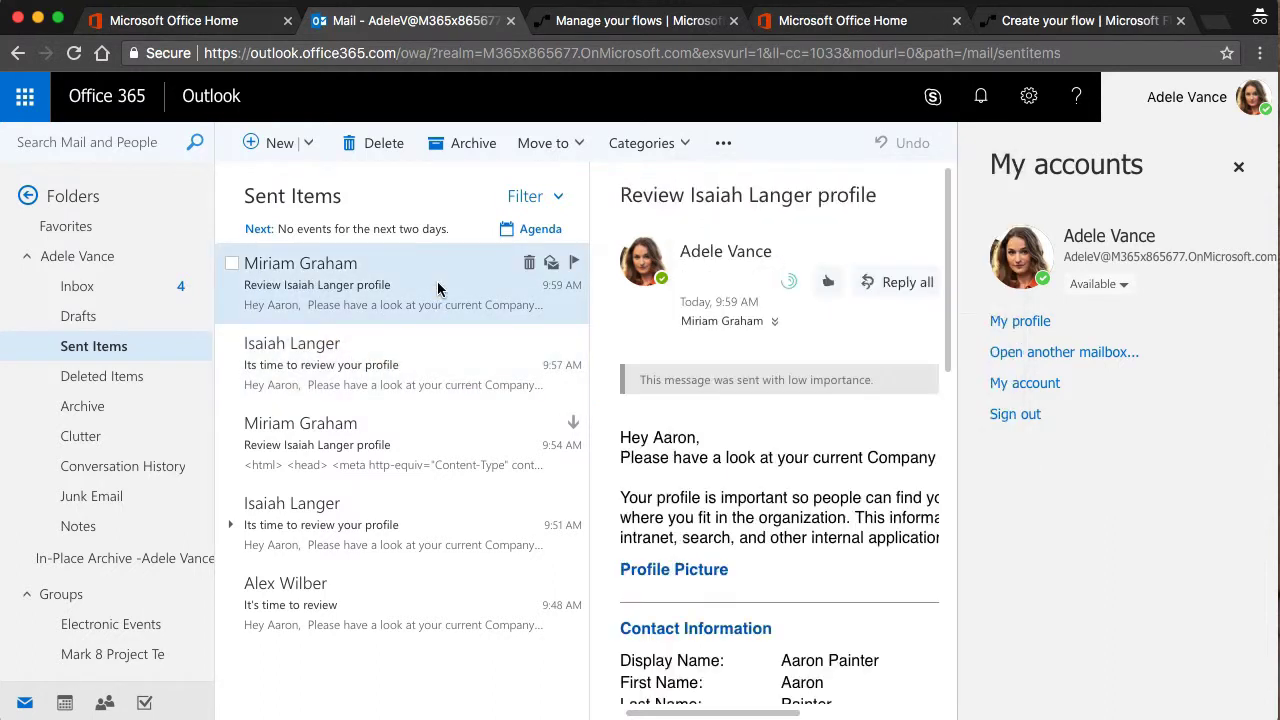
pyautogui.click(1000, 22)
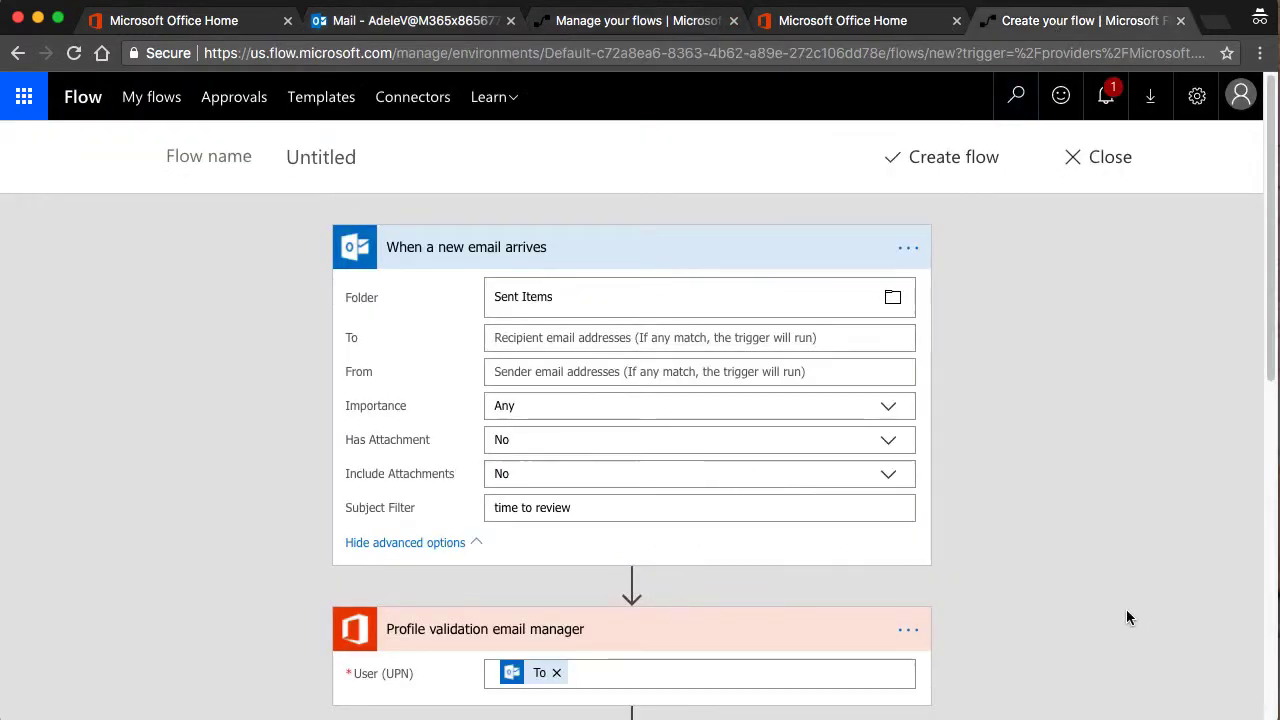
# Insert the Schedule action "Delay until" before "Profile validation email manager" and browse the expressions available for its timestamp.
pyautogui.scroll(-1, 957, 531)
pyautogui.scroll(-3, 959, 525)
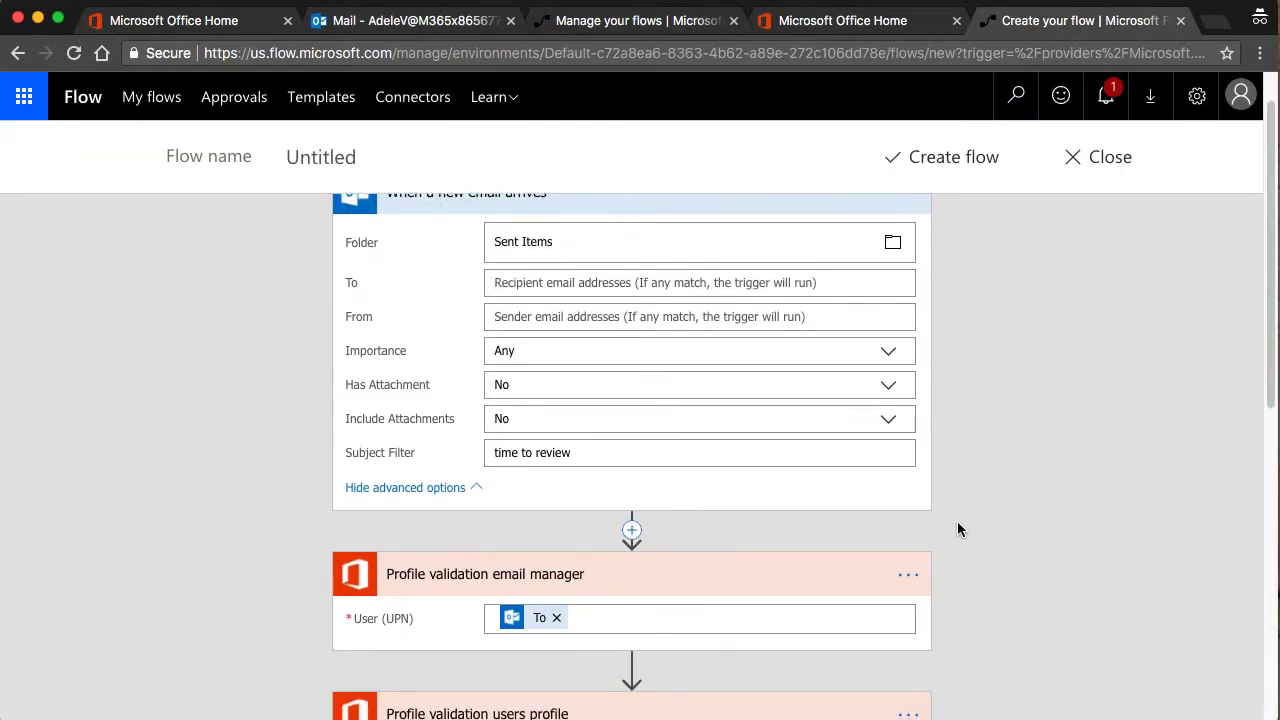
pyautogui.click(631, 485)
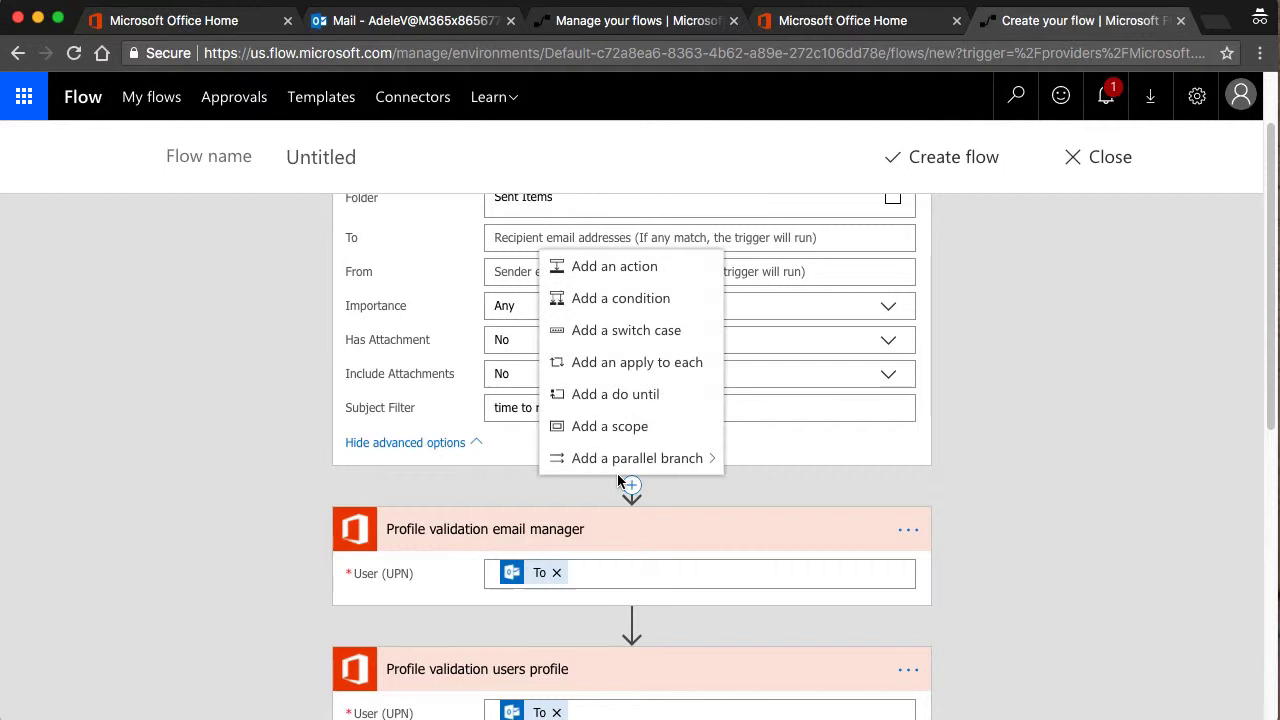
pyautogui.click(637, 280)
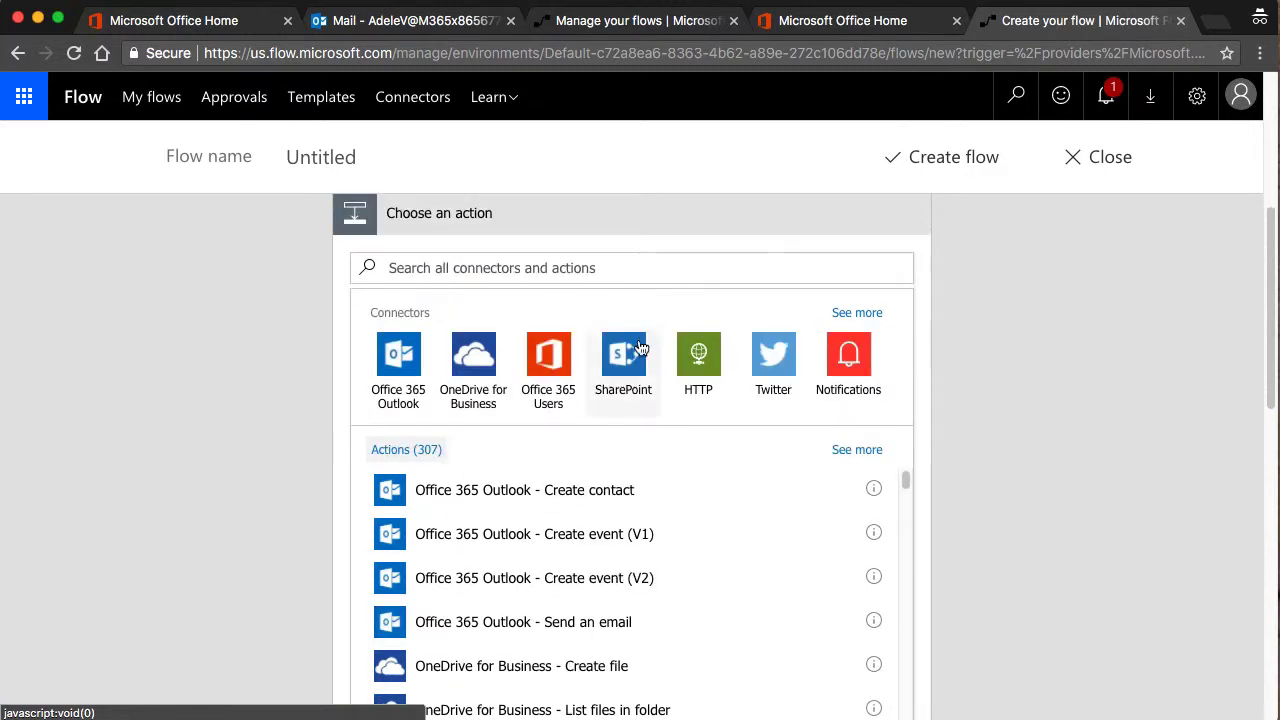
pyautogui.click(561, 271)
pyautogui.write('delay')
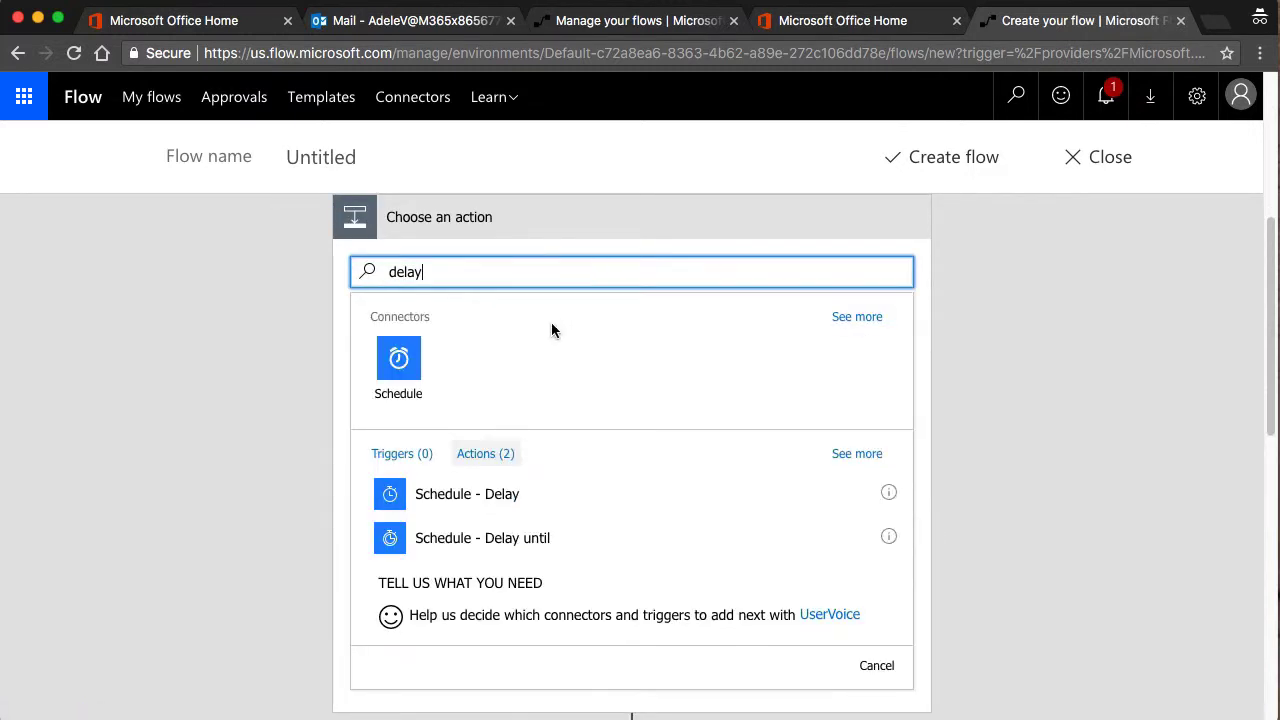
pyautogui.click(503, 540)
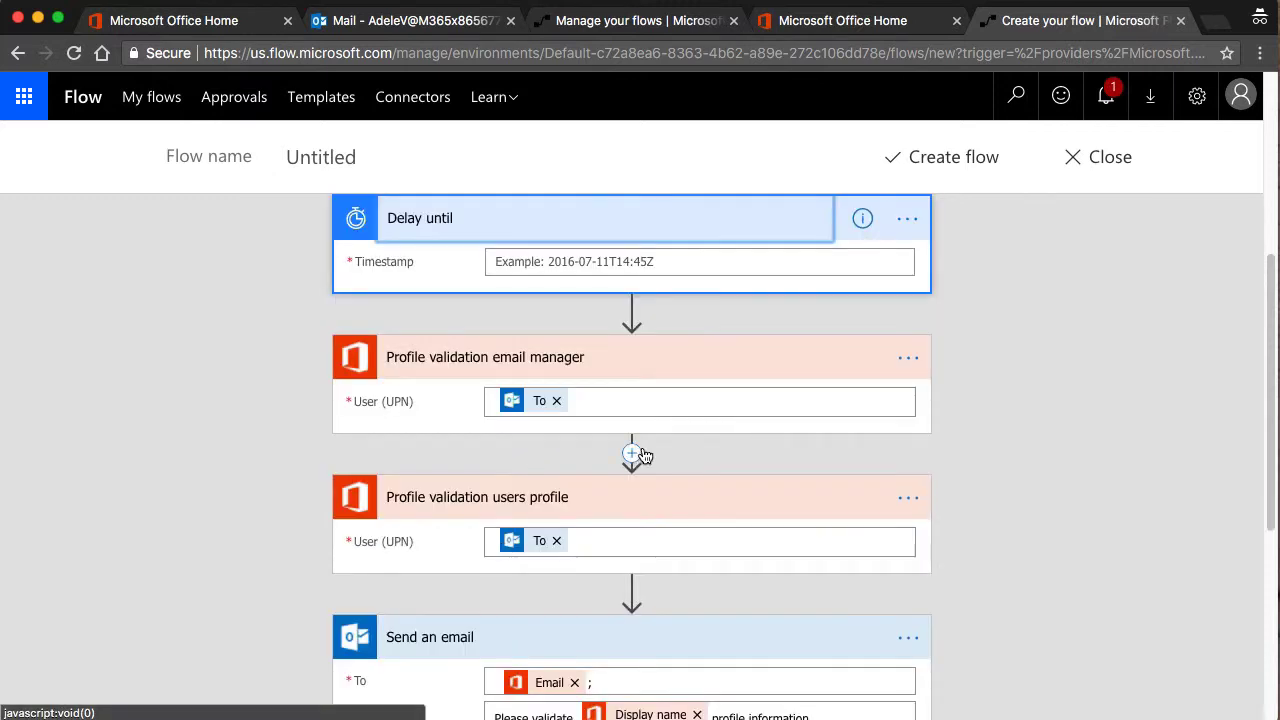
pyautogui.click(572, 260)
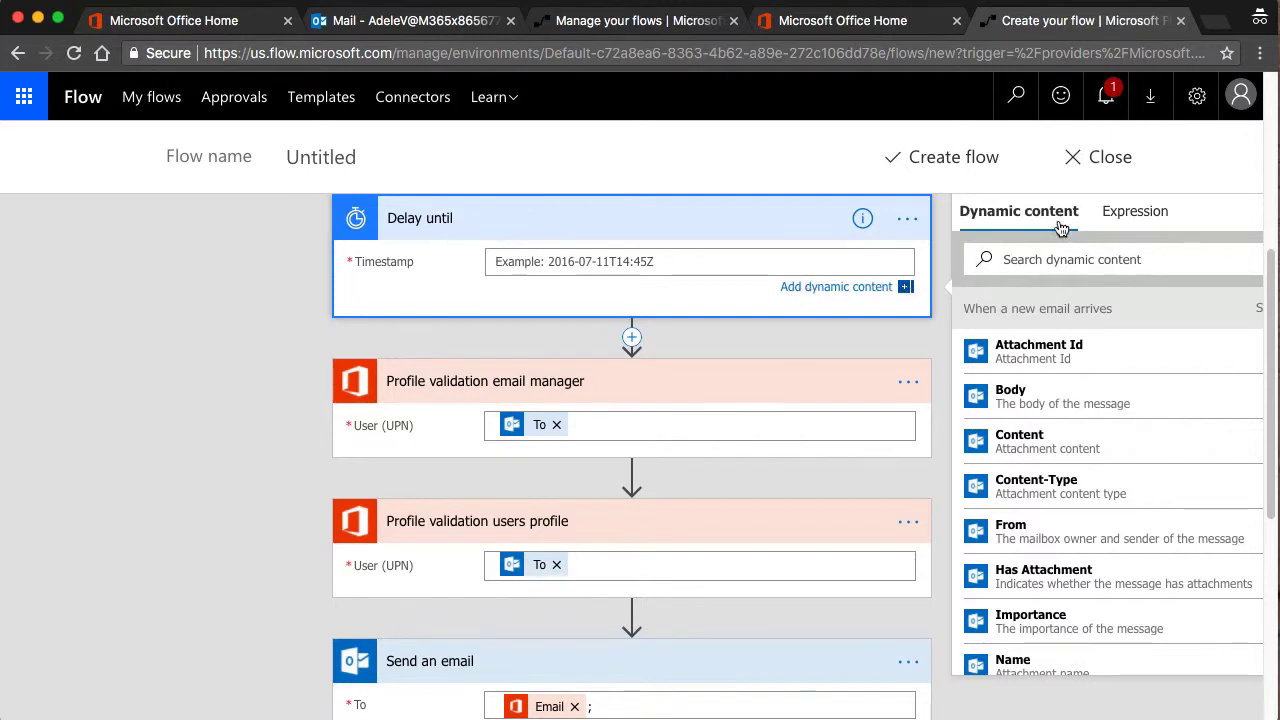
pyautogui.click(1148, 218)
pyautogui.scroll(-3, 1140, 450)
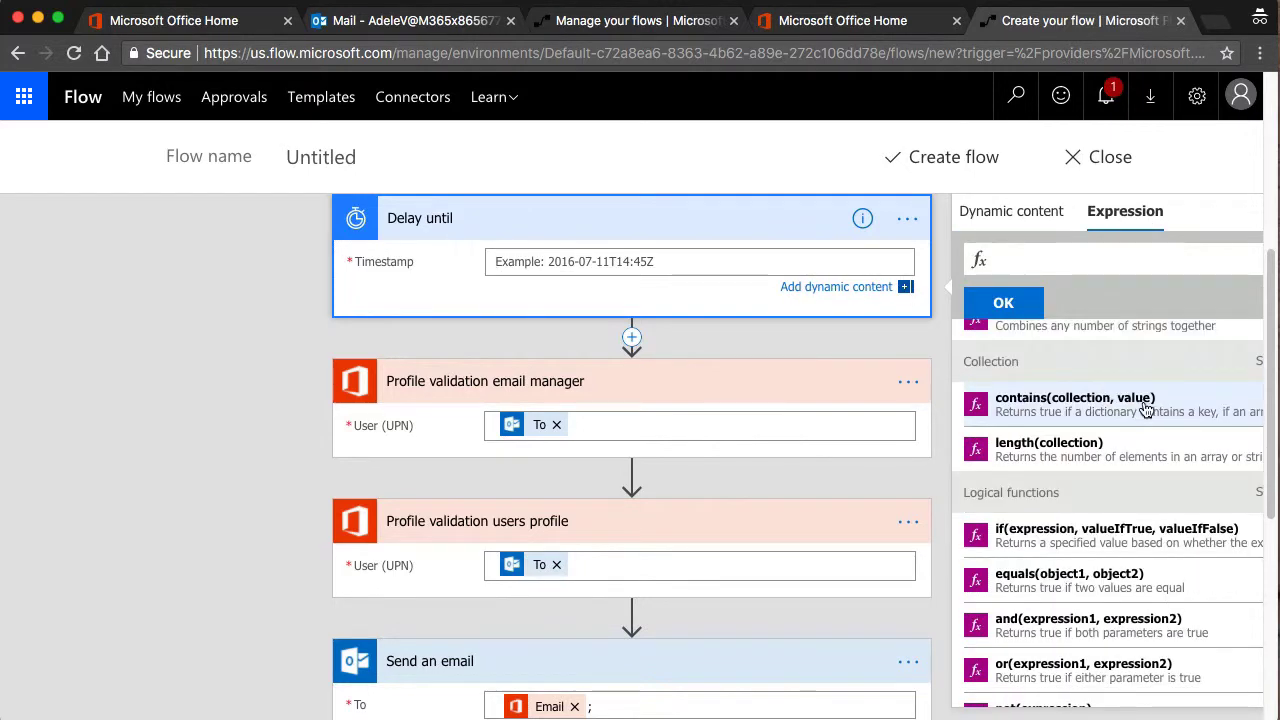
pyautogui.scroll(-10, 1141, 517)
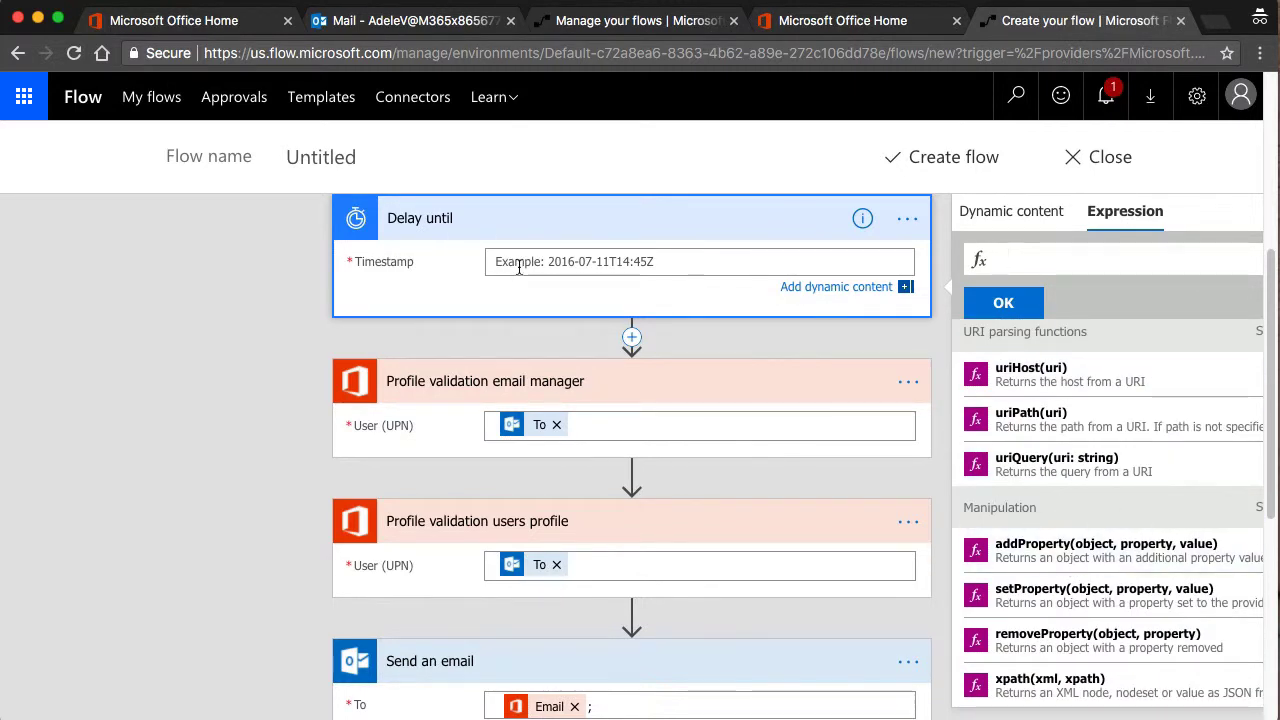
# Delete the "Delay until" action from the flow.
pyautogui.click(907, 218)
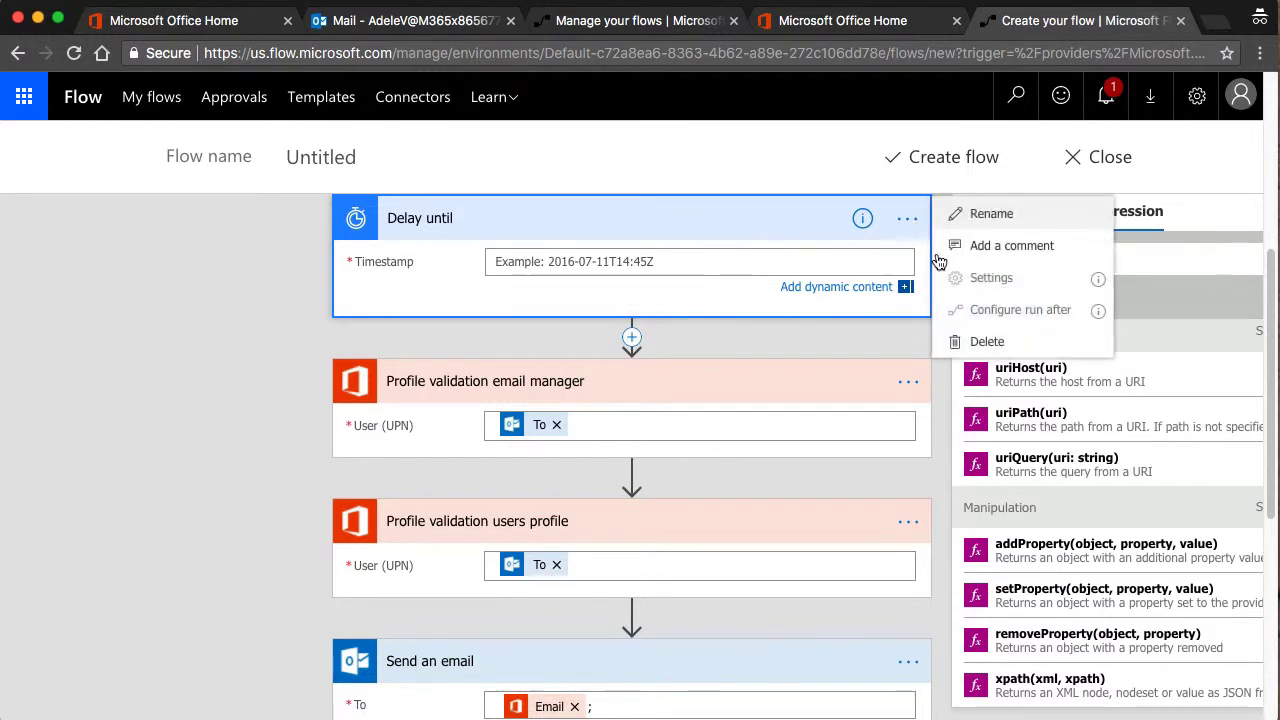
pyautogui.click(987, 341)
pyautogui.click(837, 171)
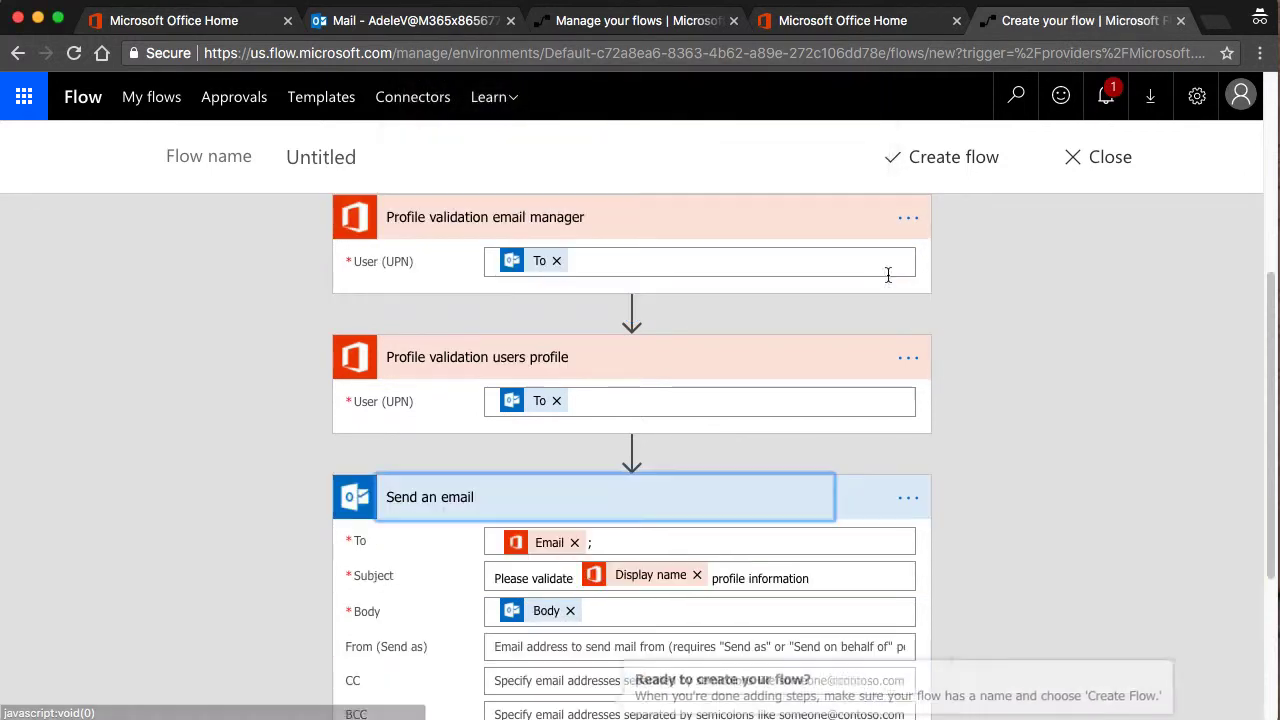
# Name the flow "Resent profile validation email to manager", create it and exit the editor.
pyautogui.click(306, 162)
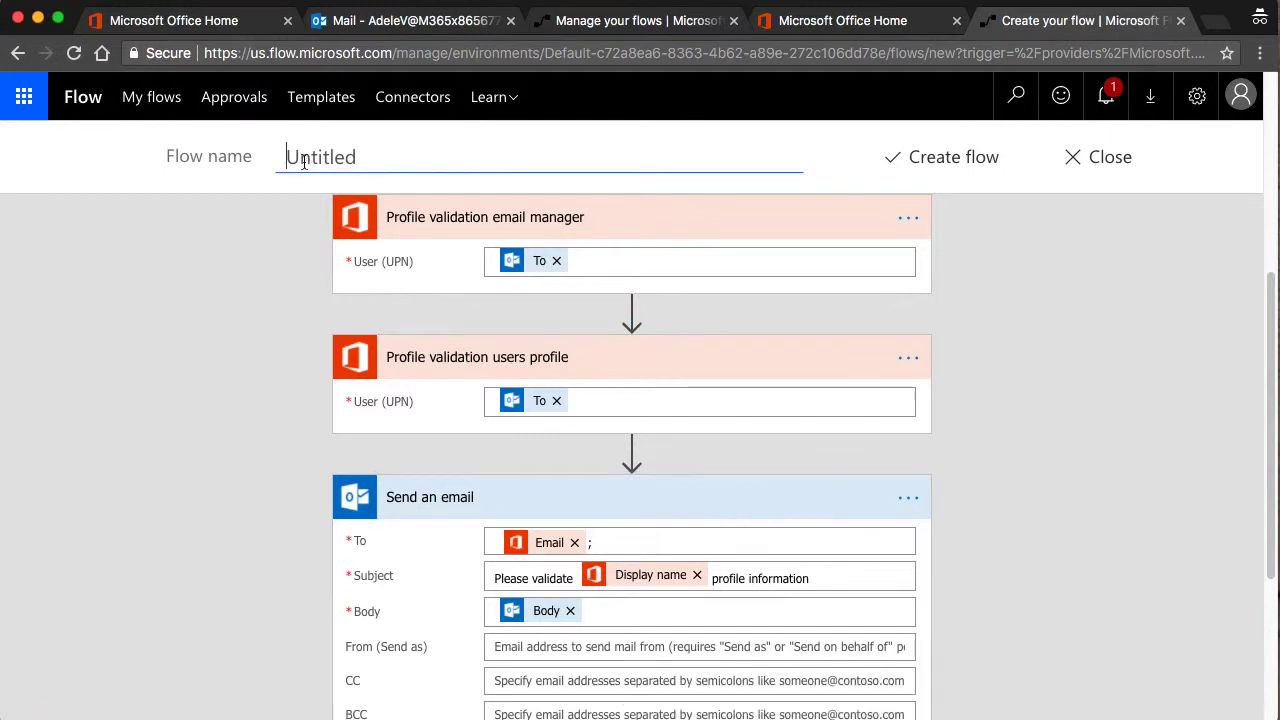
pyautogui.write('Resent profile validation ')
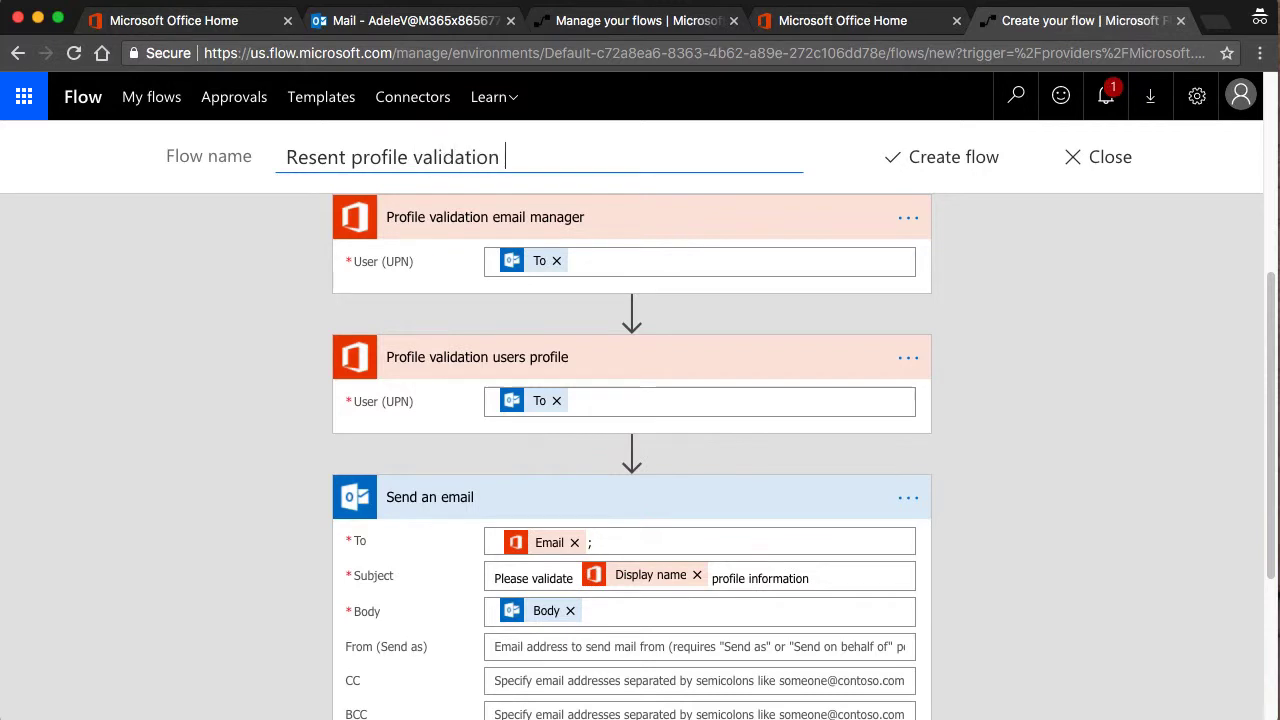
pyautogui.write('email to manager')
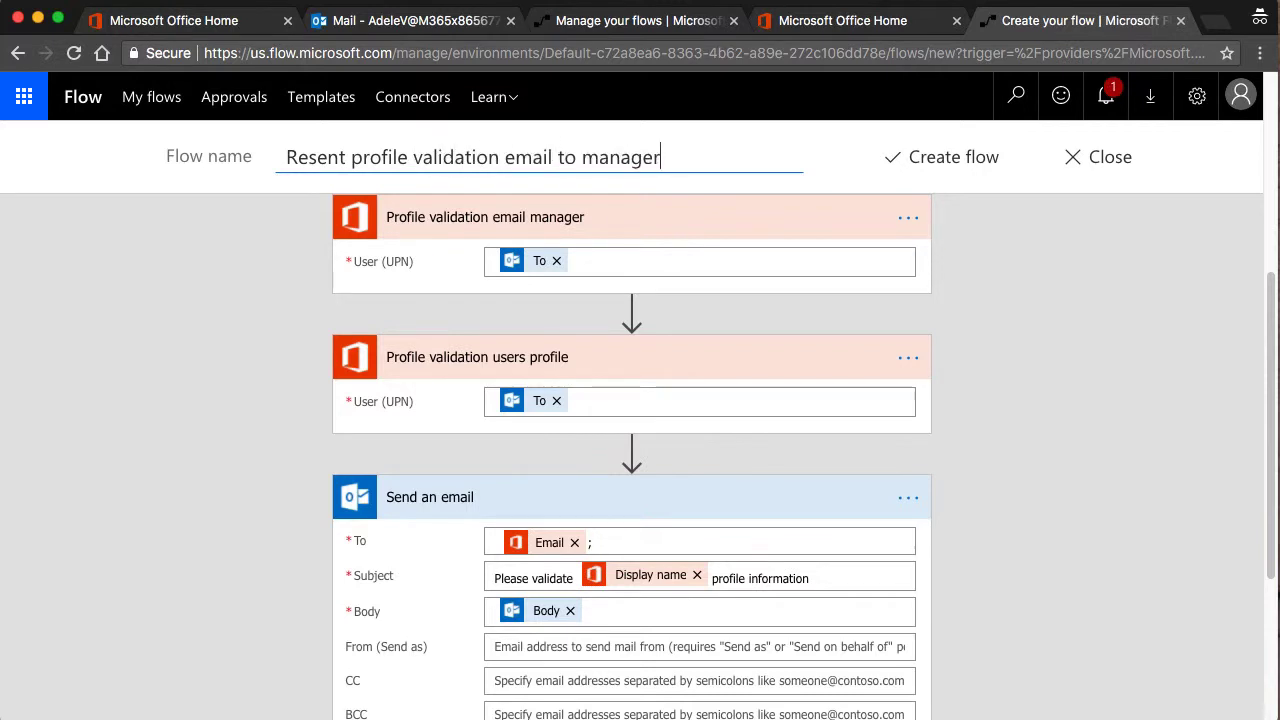
pyautogui.click(978, 157)
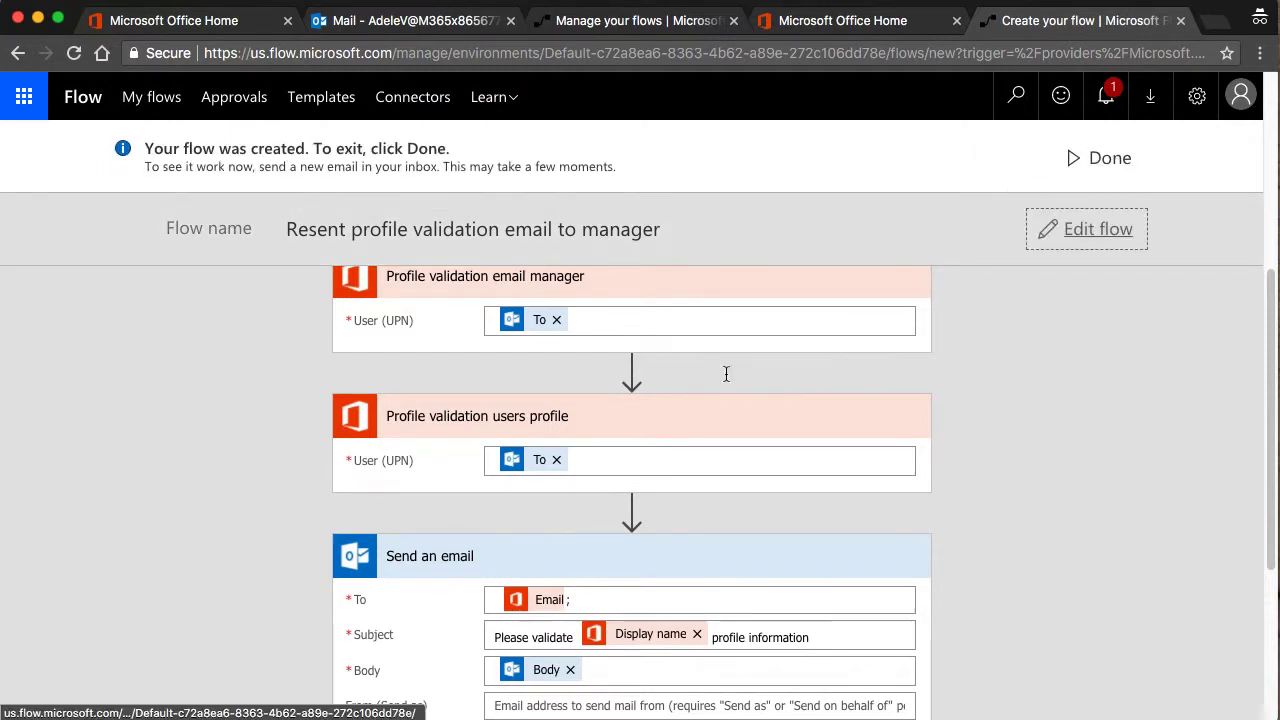
pyautogui.click(1110, 160)
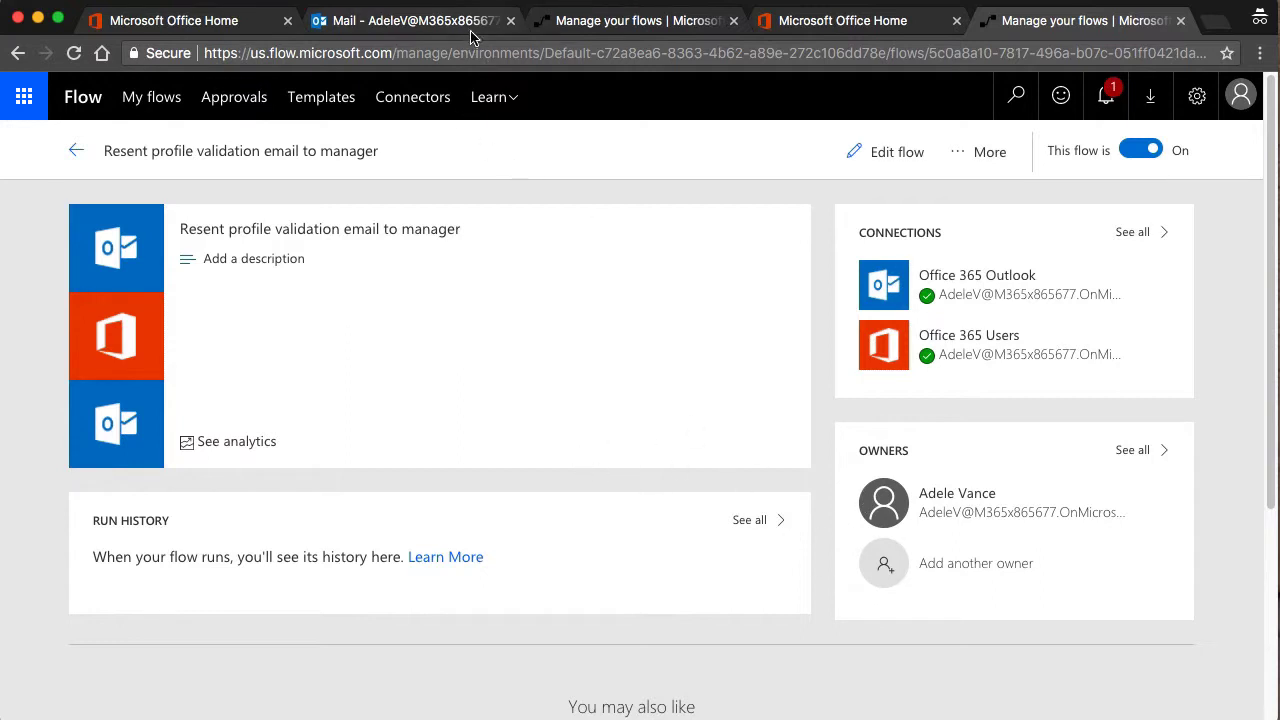
# In Outlook, copy the sent review email's body and paste it into a new email addressed to the employee under review.
pyautogui.click(437, 24)
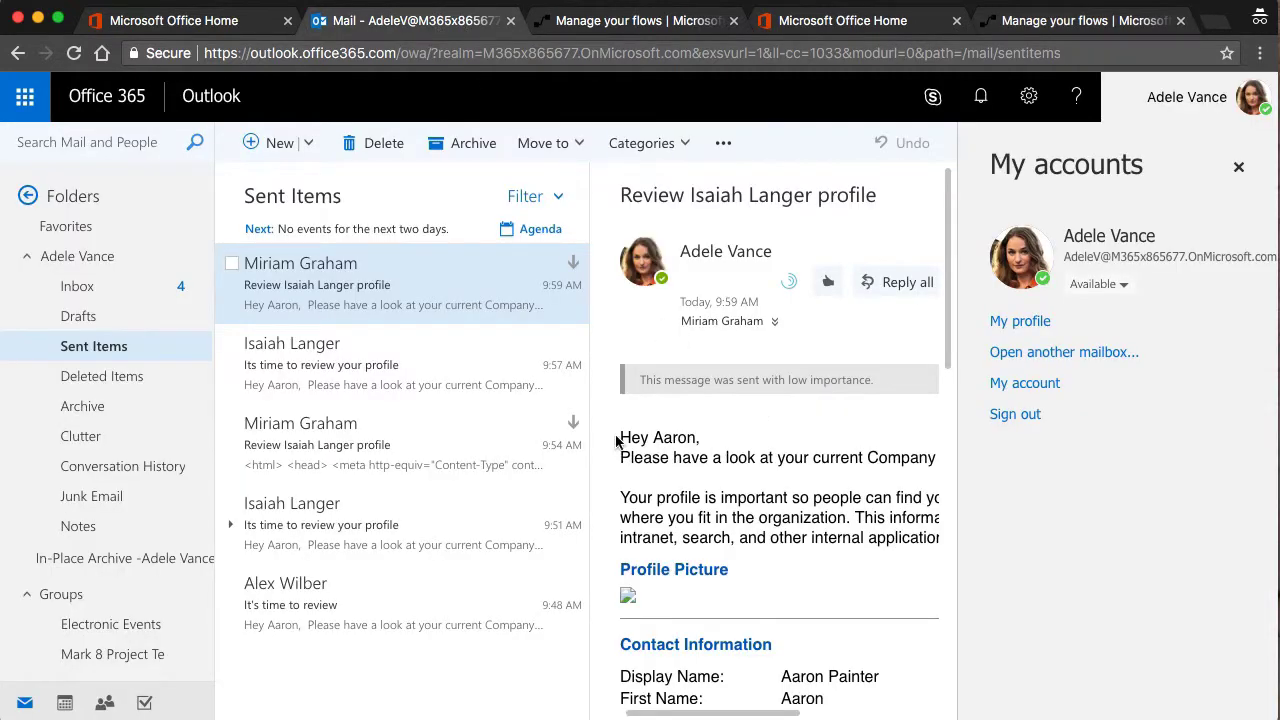
pyautogui.moveTo(617, 441); pyautogui.dragTo(700, 600)
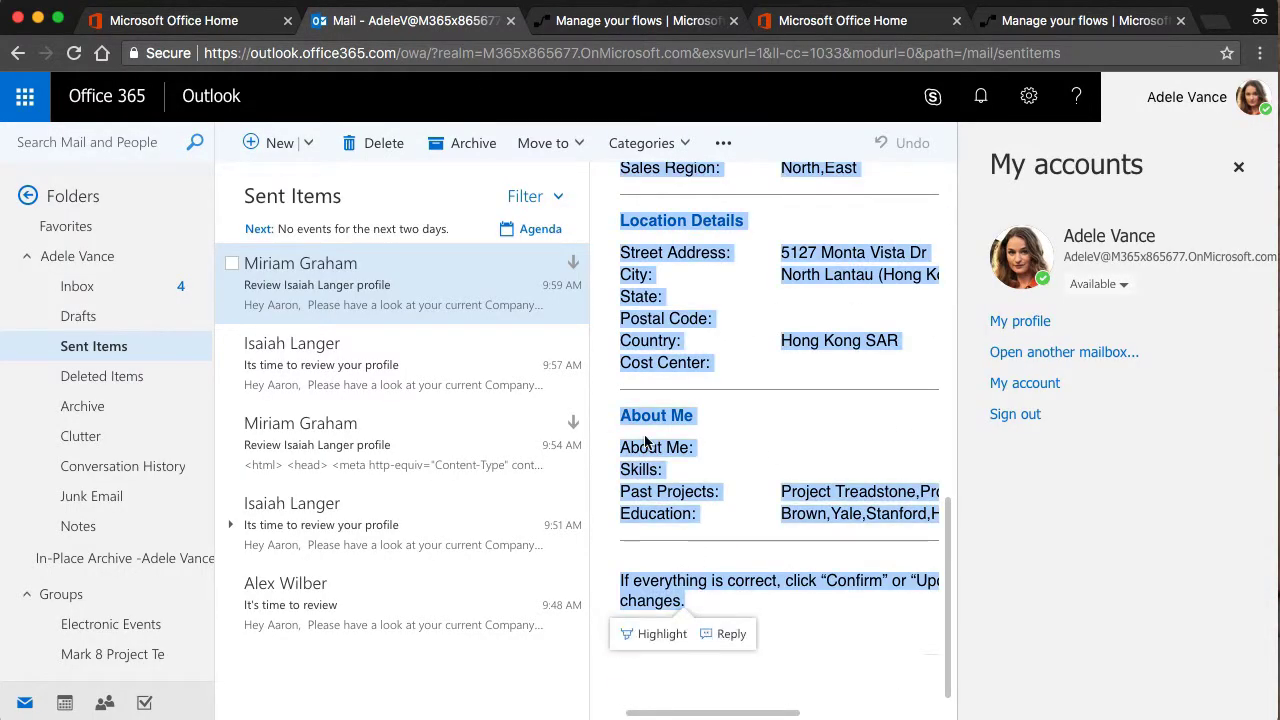
pyautogui.click(278, 142)
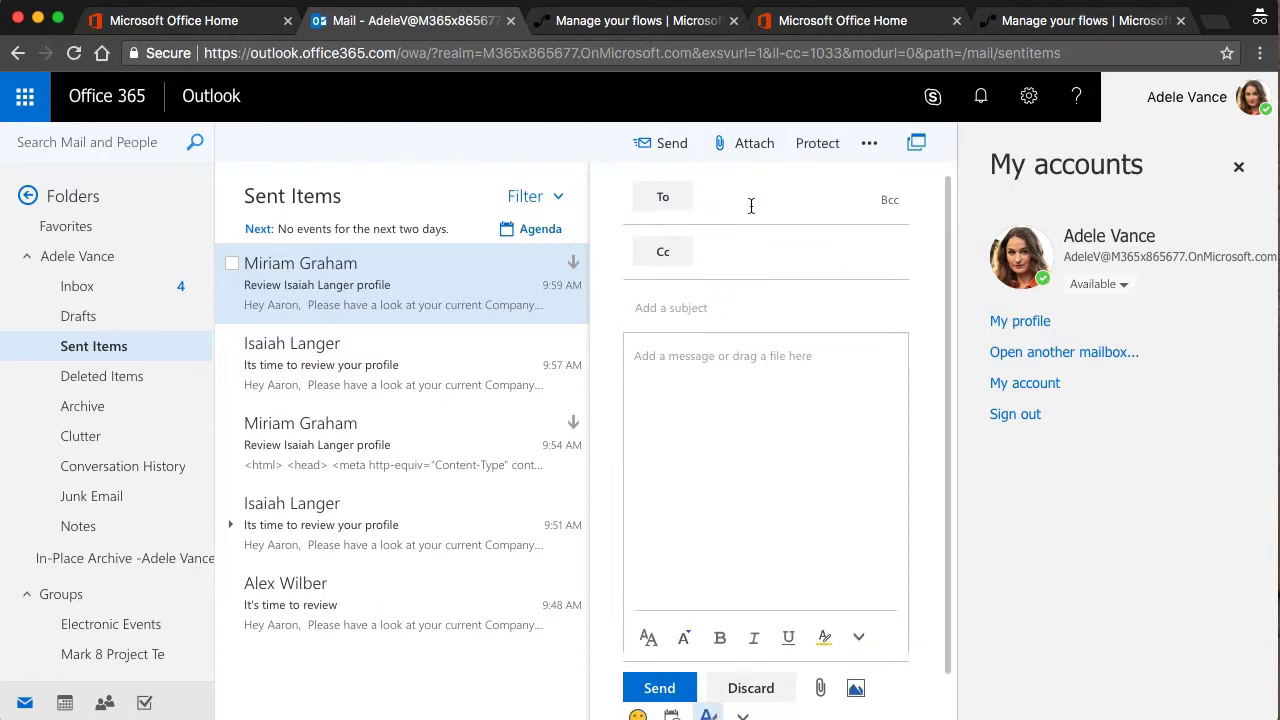
pyautogui.click(717, 205)
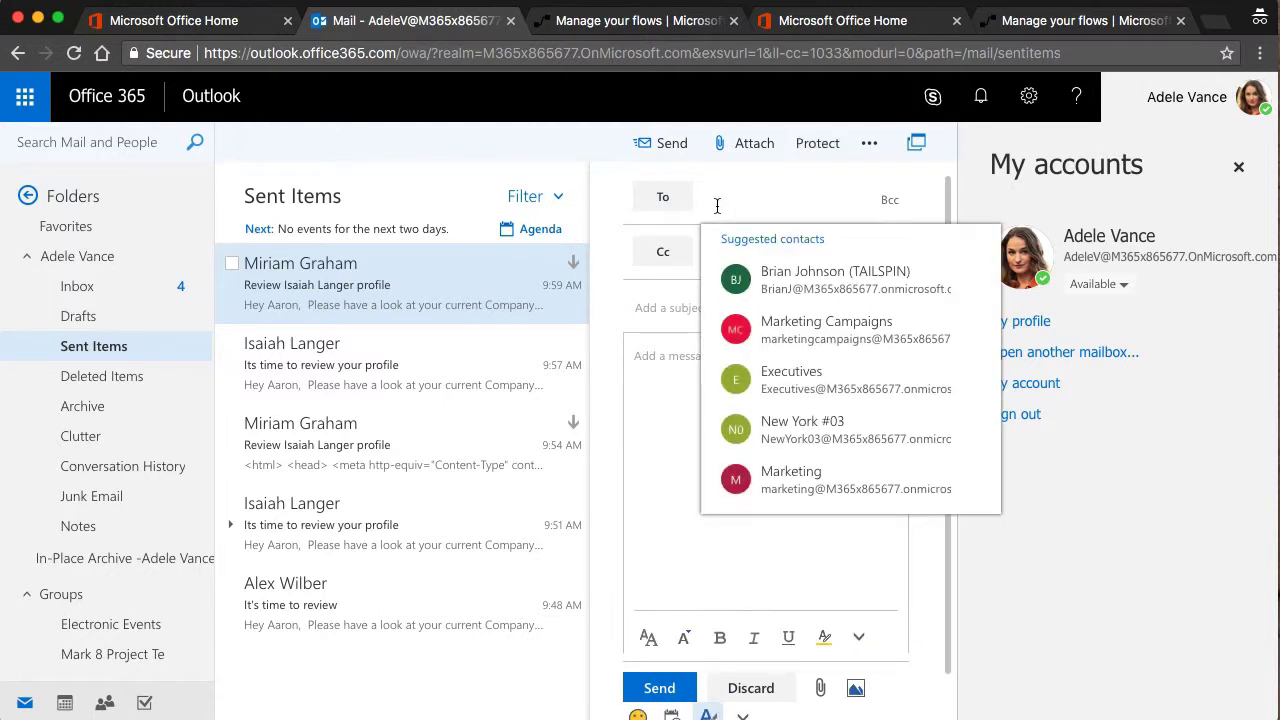
pyautogui.write('i')
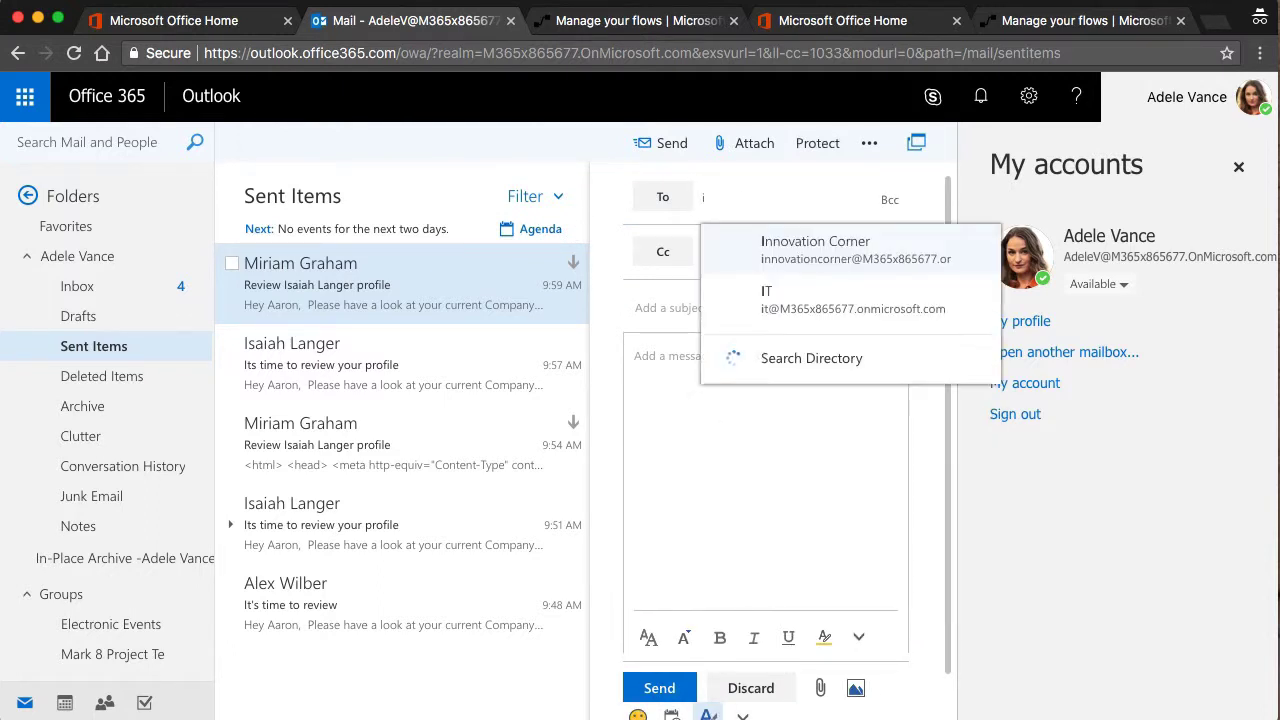
pyautogui.write('sa')
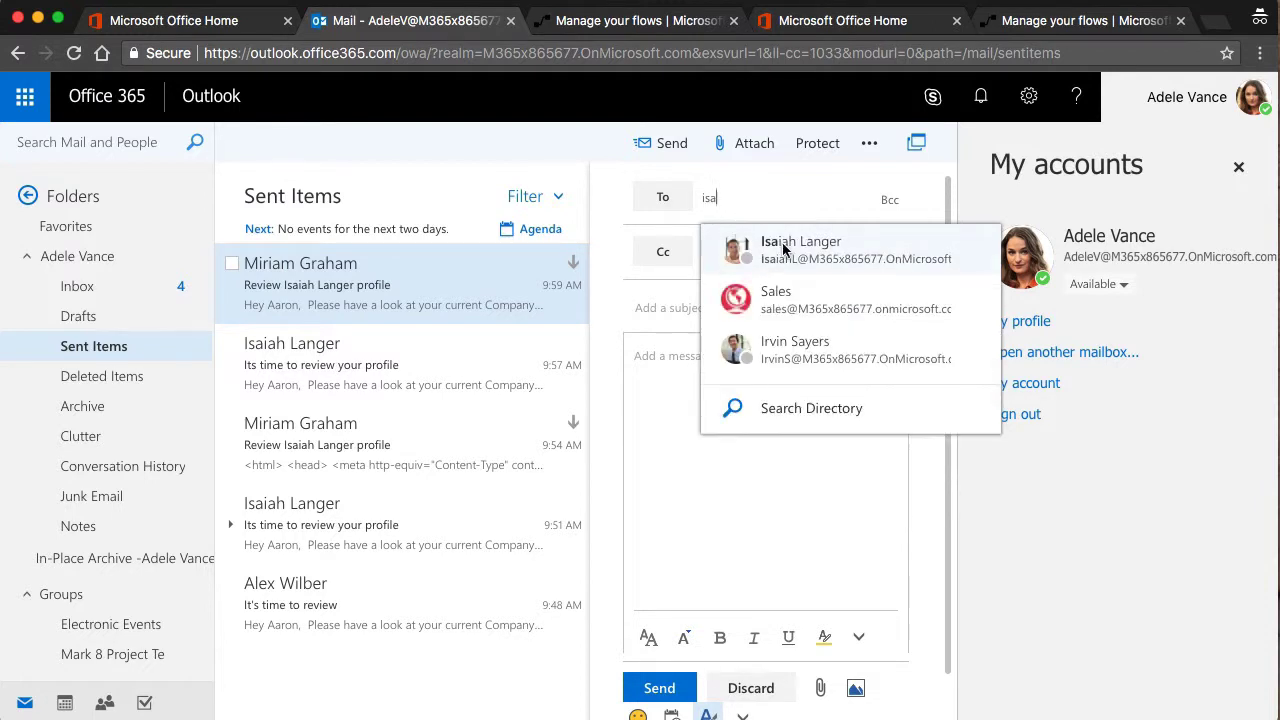
pyautogui.click(790, 249)
pyautogui.click(734, 472)
pyautogui.hotkey('ctrl', 'v')
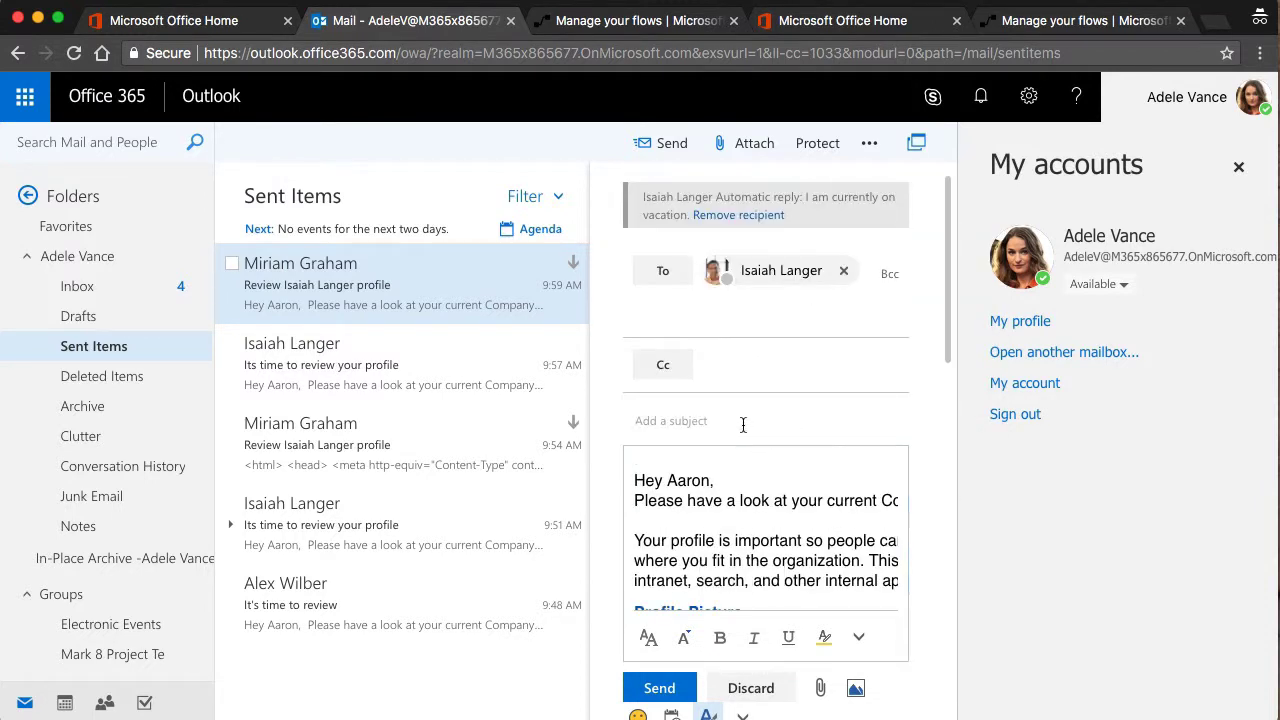
# Set the new email's subject to "Its time to review your profile" and send it.
pyautogui.write('Its time to review your profile')
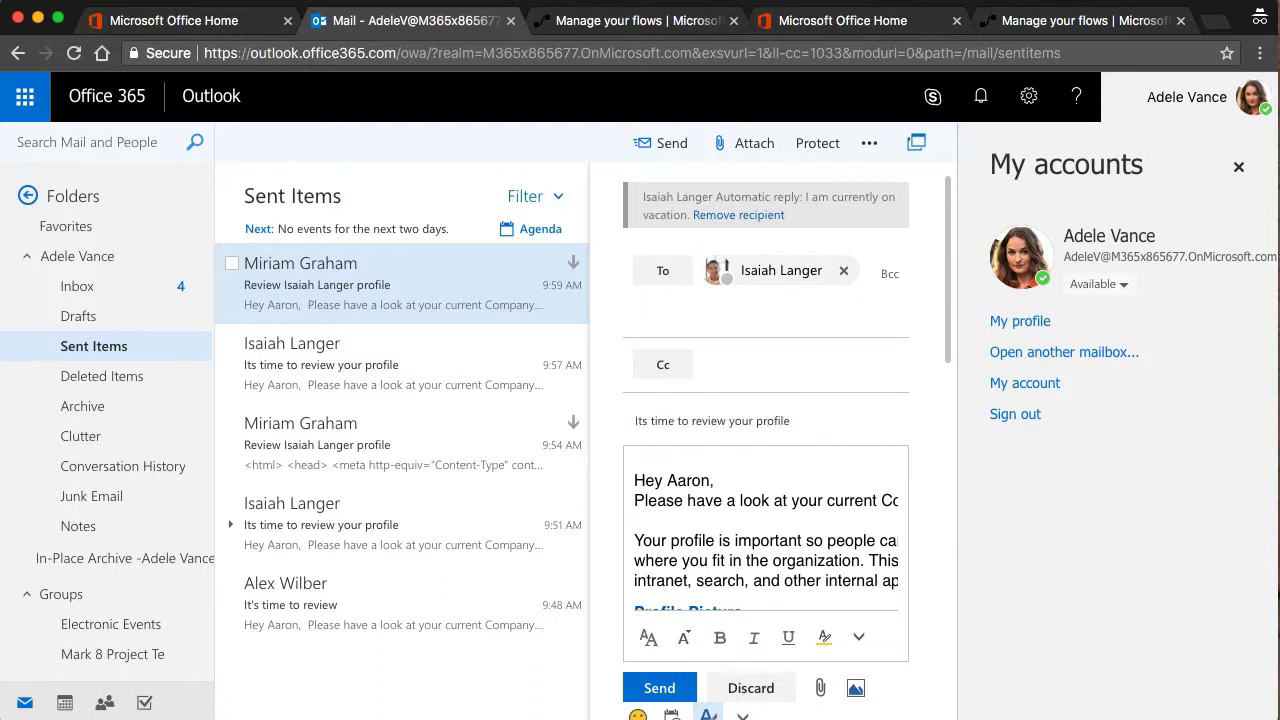
pyautogui.click(808, 461)
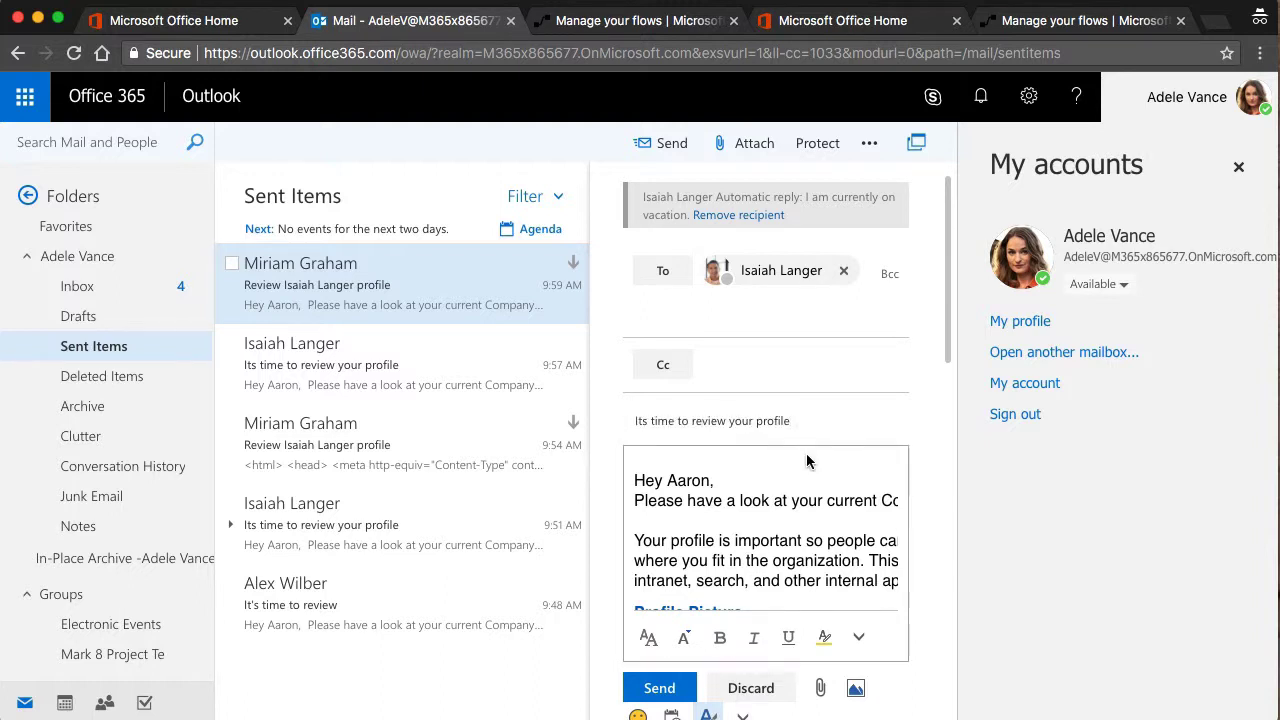
pyautogui.click(679, 690)
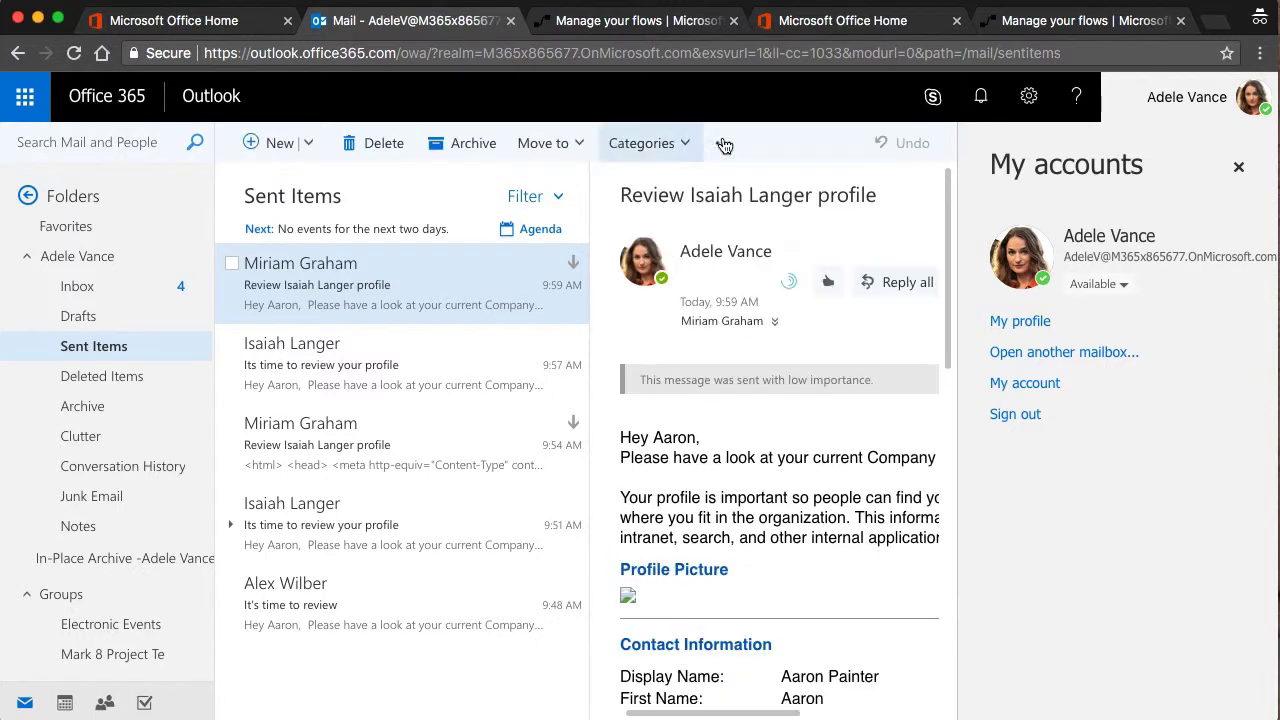
# Close the extra Microsoft Office Home and Manage your flows browser tabs and open the newly sent review email in Sent Items.
pyautogui.click(956, 20)
pyautogui.click(733, 20)
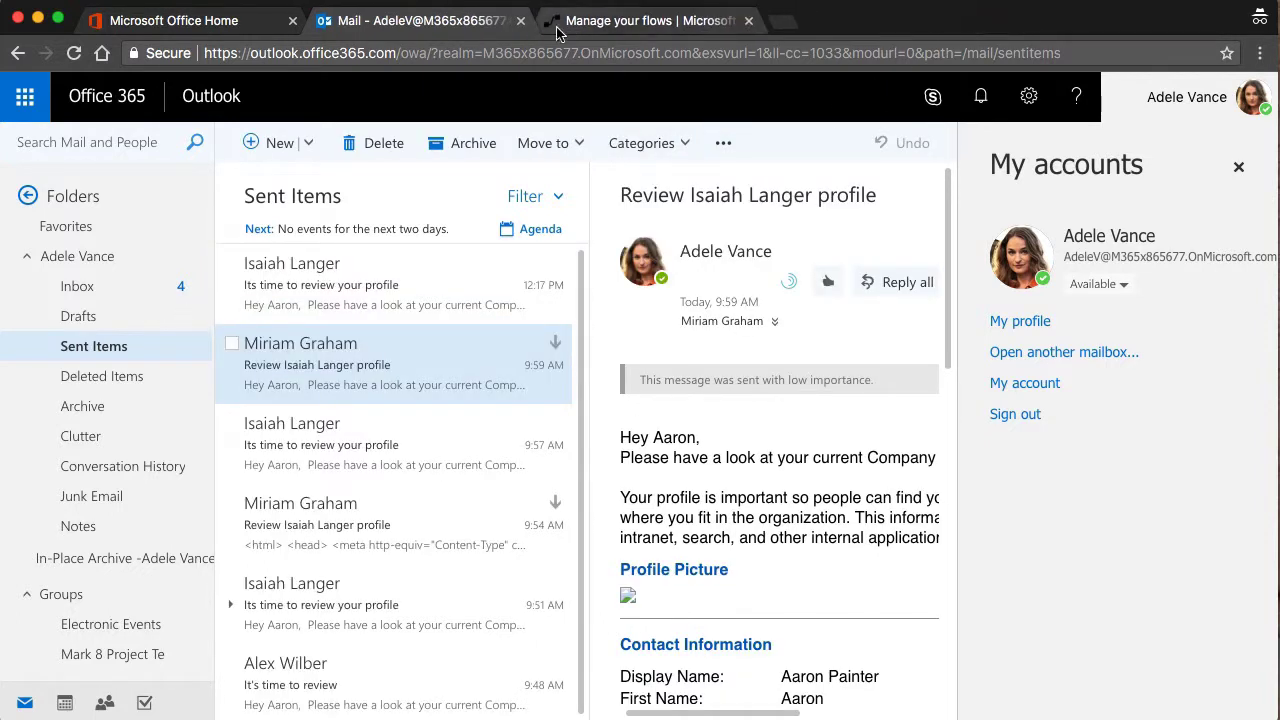
pyautogui.click(290, 275)
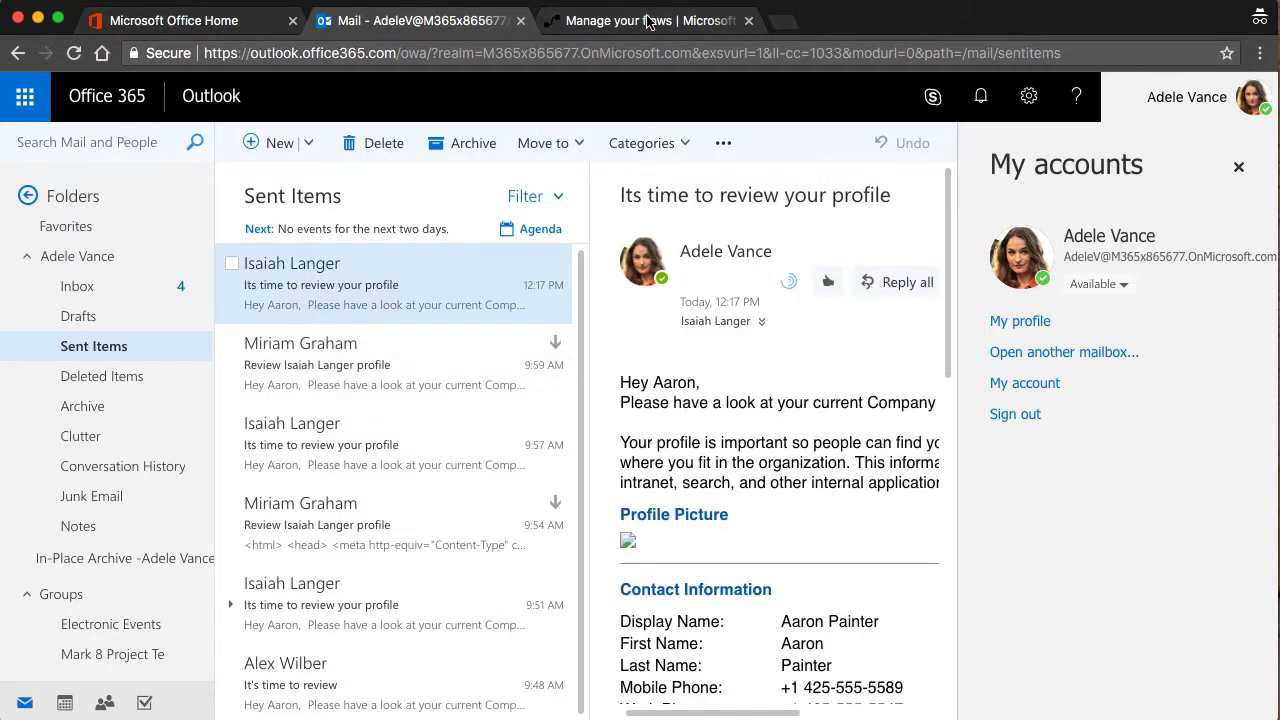
# Switch to Microsoft Flow, open the full run history of "Resent profile validation email to manager" and refresh it.
pyautogui.click(600, 20)
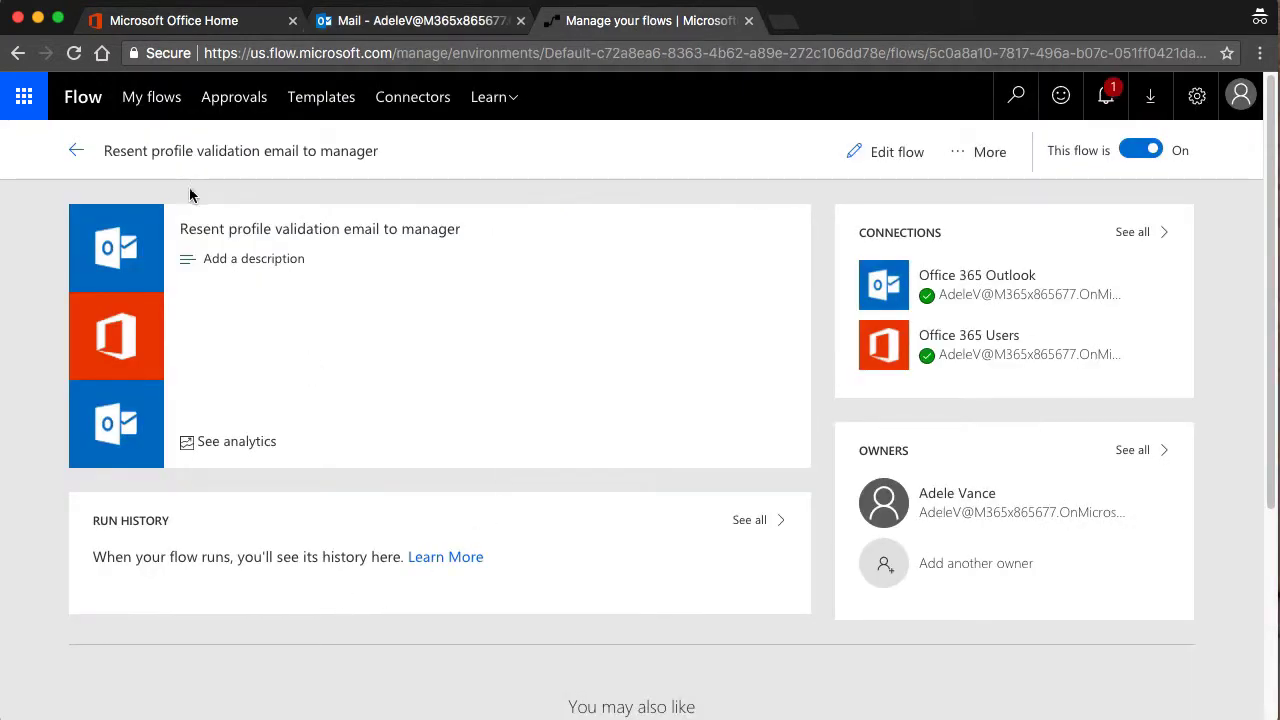
pyautogui.moveTo(96, 516); pyautogui.dragTo(283, 522)
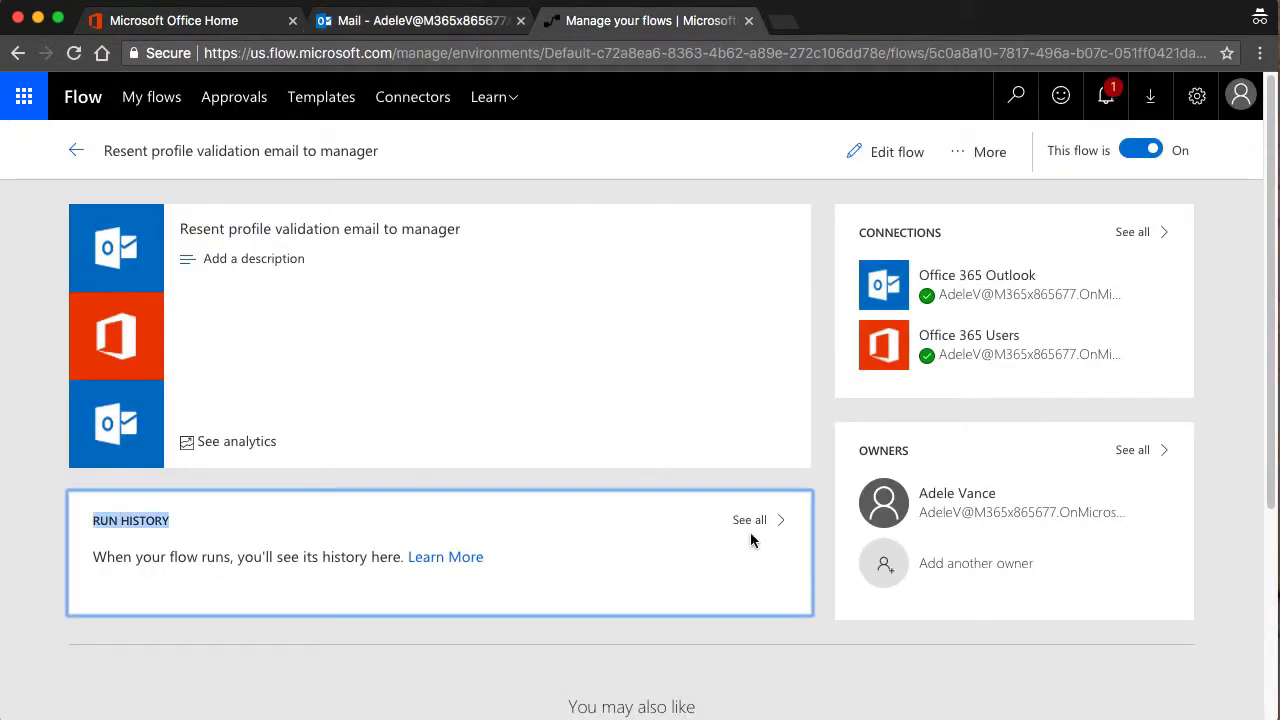
pyautogui.click(763, 522)
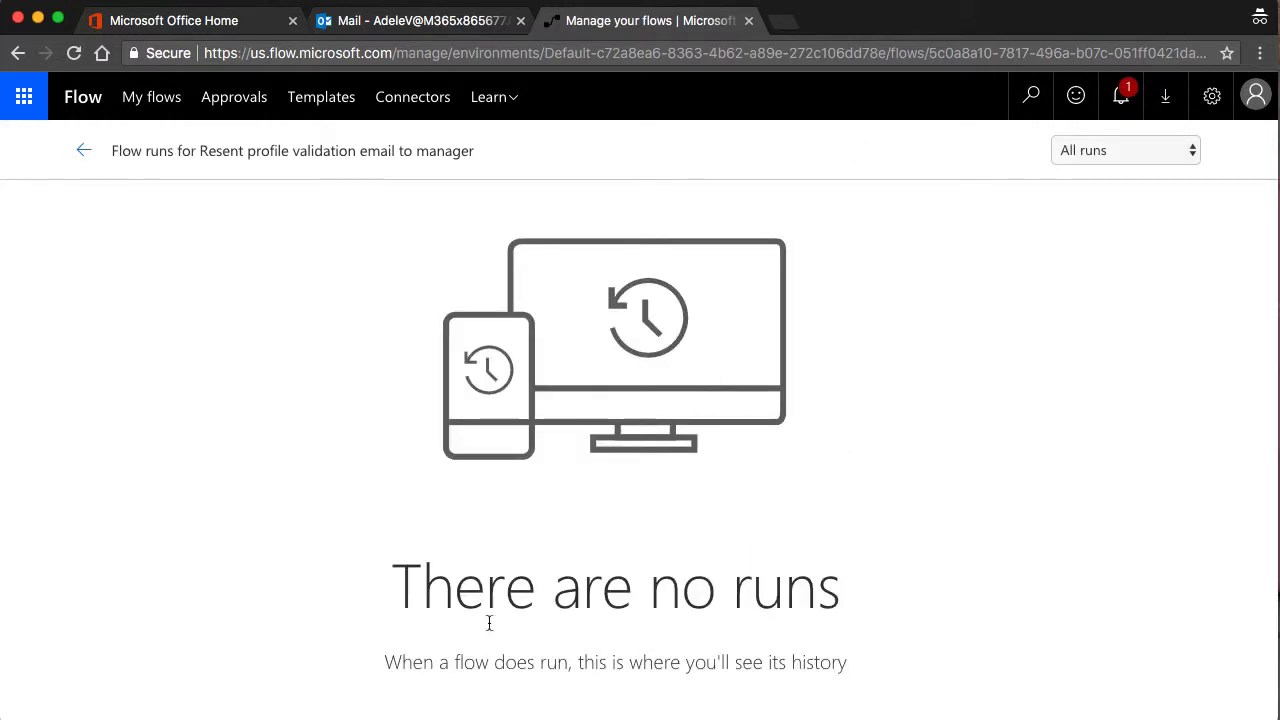
pyautogui.moveTo(363, 611); pyautogui.dragTo(1146, 604)
pyautogui.click(1083, 612)
pyautogui.click(73, 54)
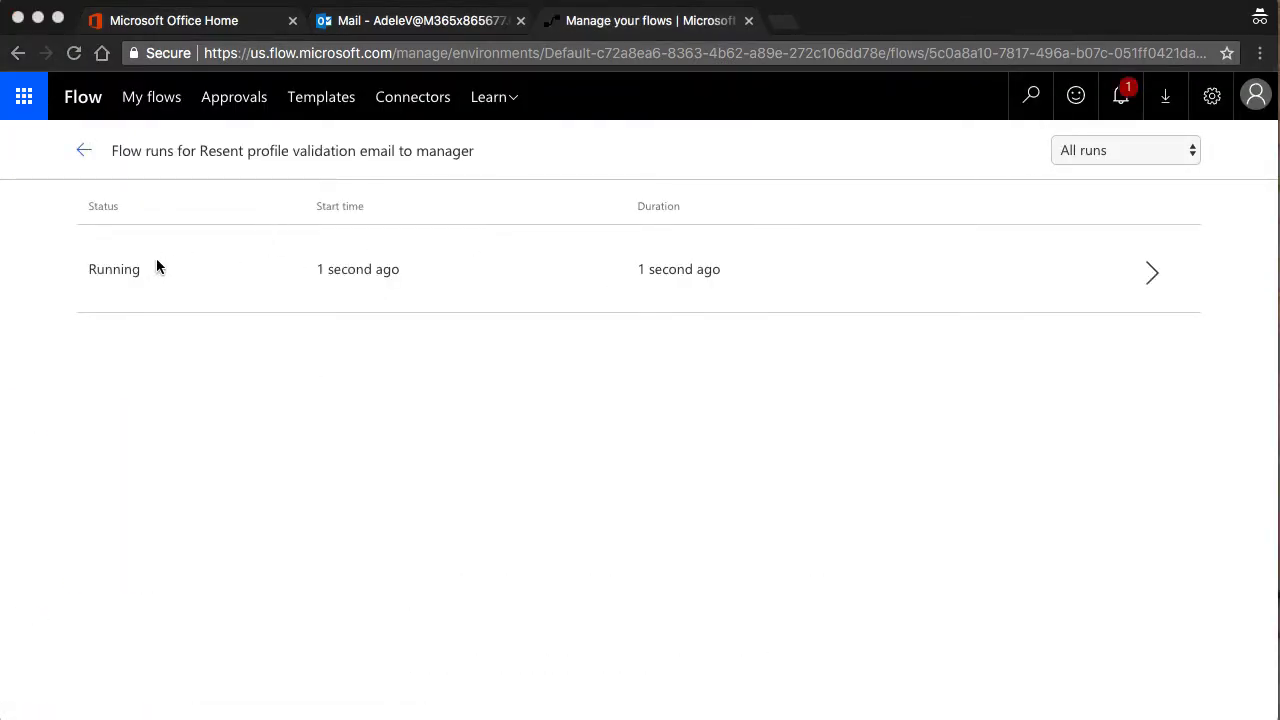
# Open the flow's latest run and examine the recipient, subject and body inputs of its "Send an email" action.
pyautogui.click(1160, 274)
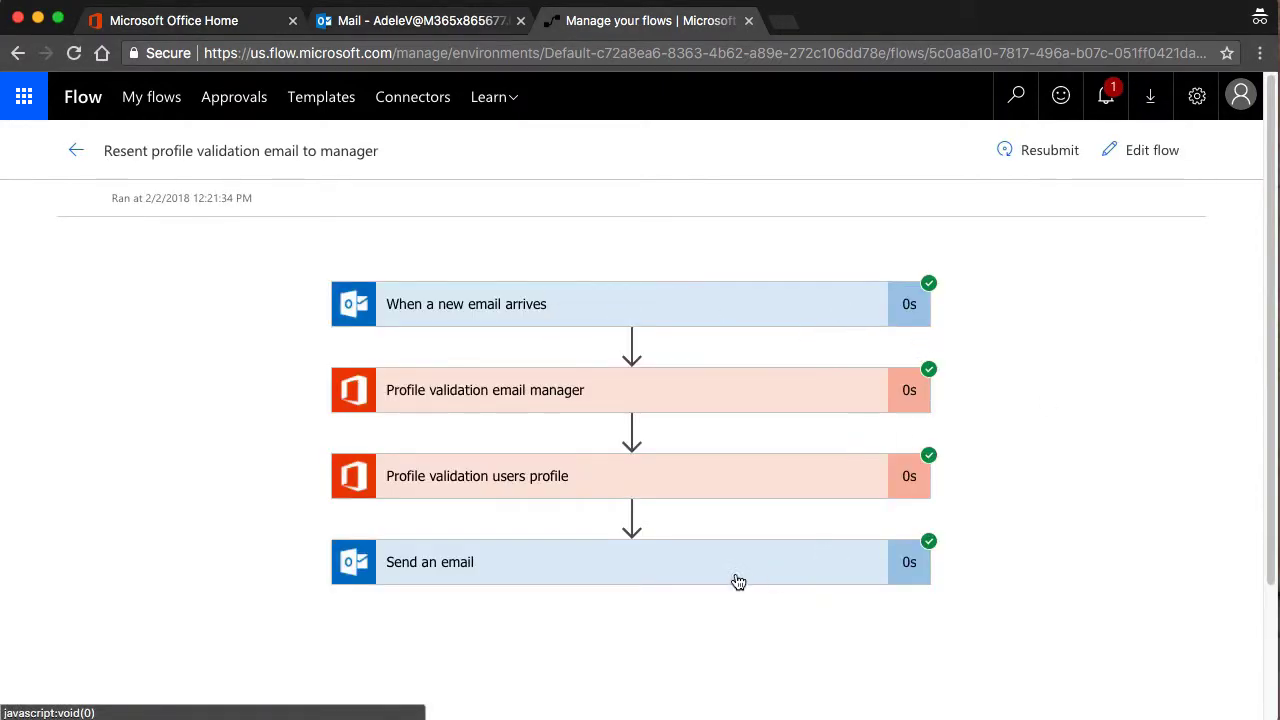
pyautogui.click(733, 568)
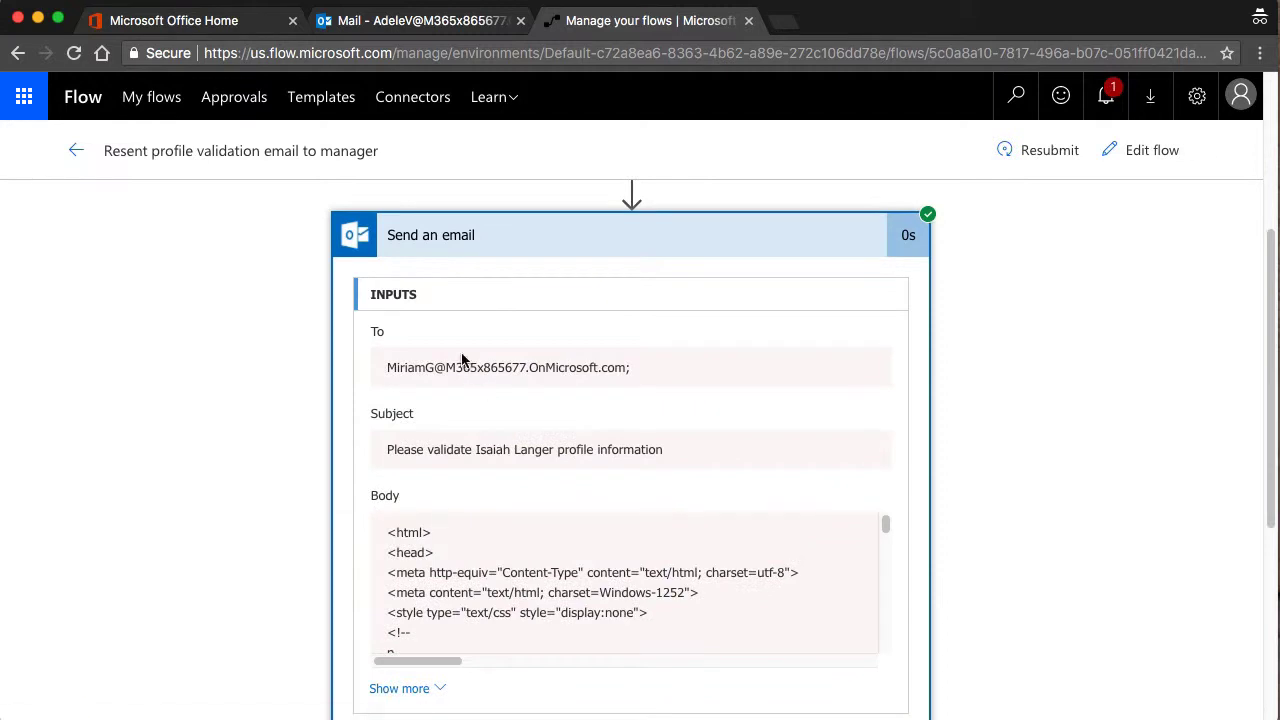
pyautogui.moveTo(389, 372); pyautogui.dragTo(614, 376)
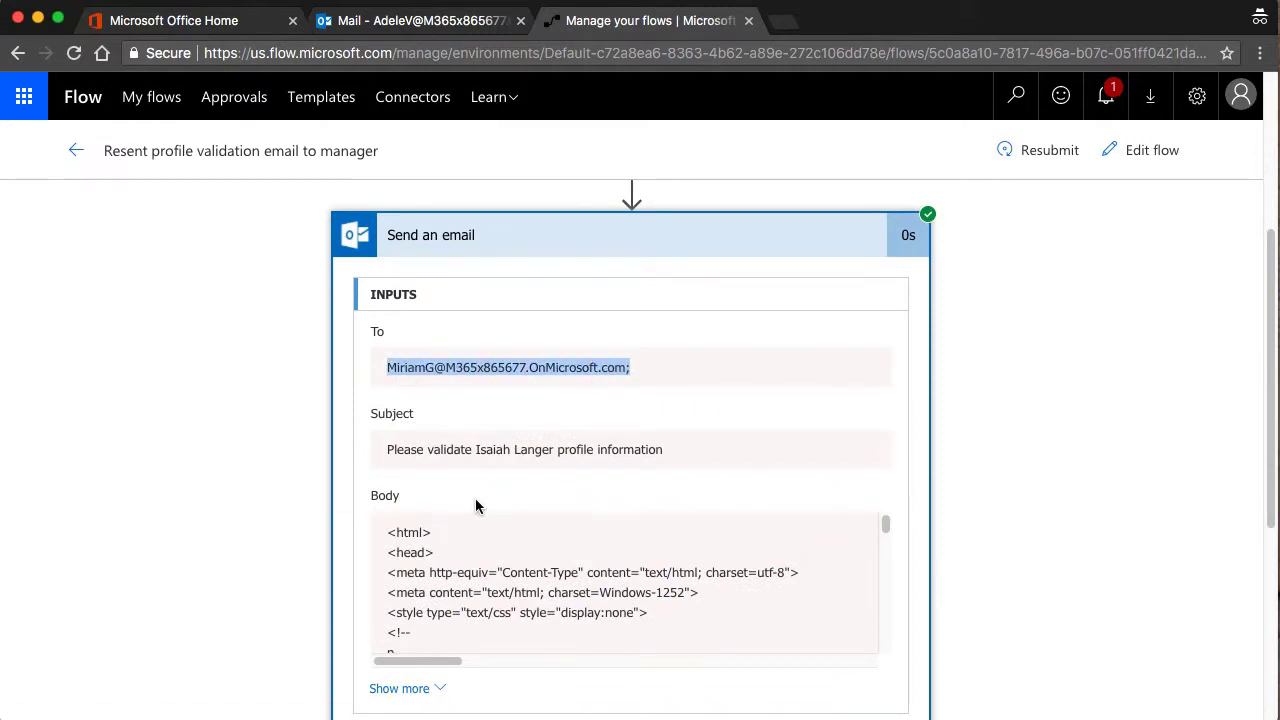
pyautogui.moveTo(395, 538); pyautogui.dragTo(469, 609)
pyautogui.moveTo(387, 449); pyautogui.dragTo(594, 449)
pyautogui.click(586, 448)
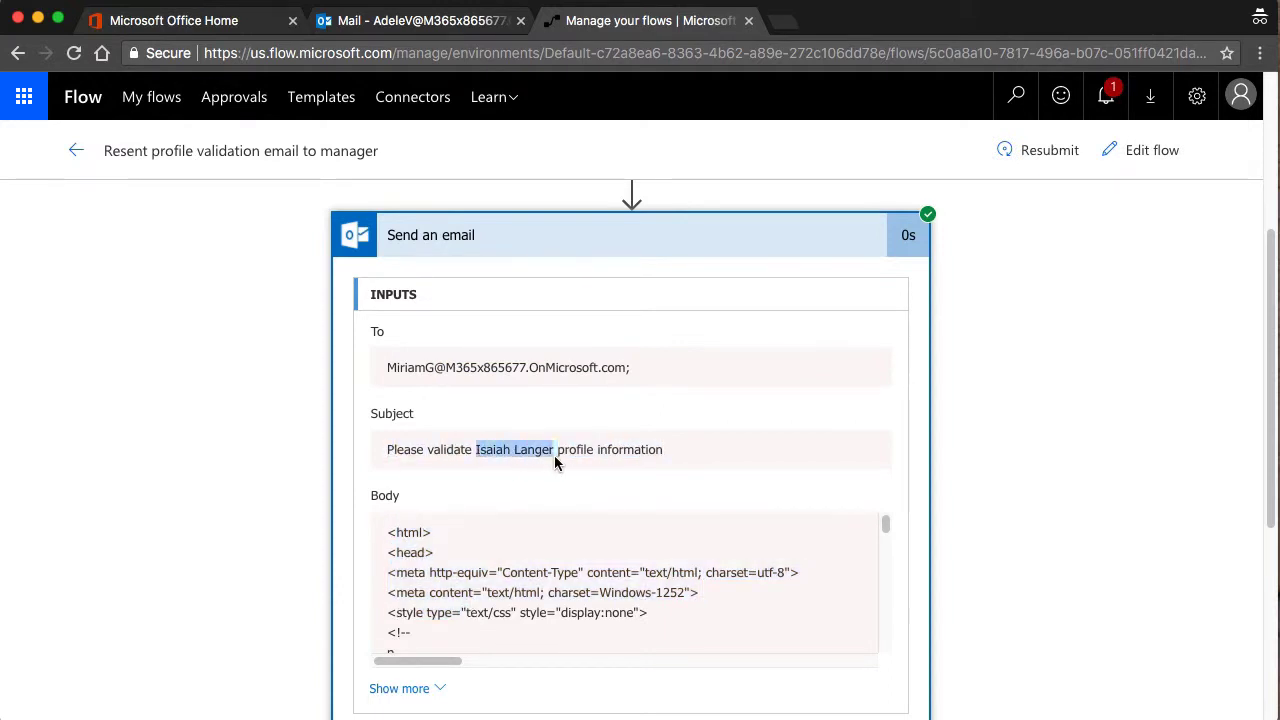
# Examine the inputs and outputs of the run's "When a new email arrives" trigger and collapse the expanded actions.
pyautogui.scroll(3, 562, 474)
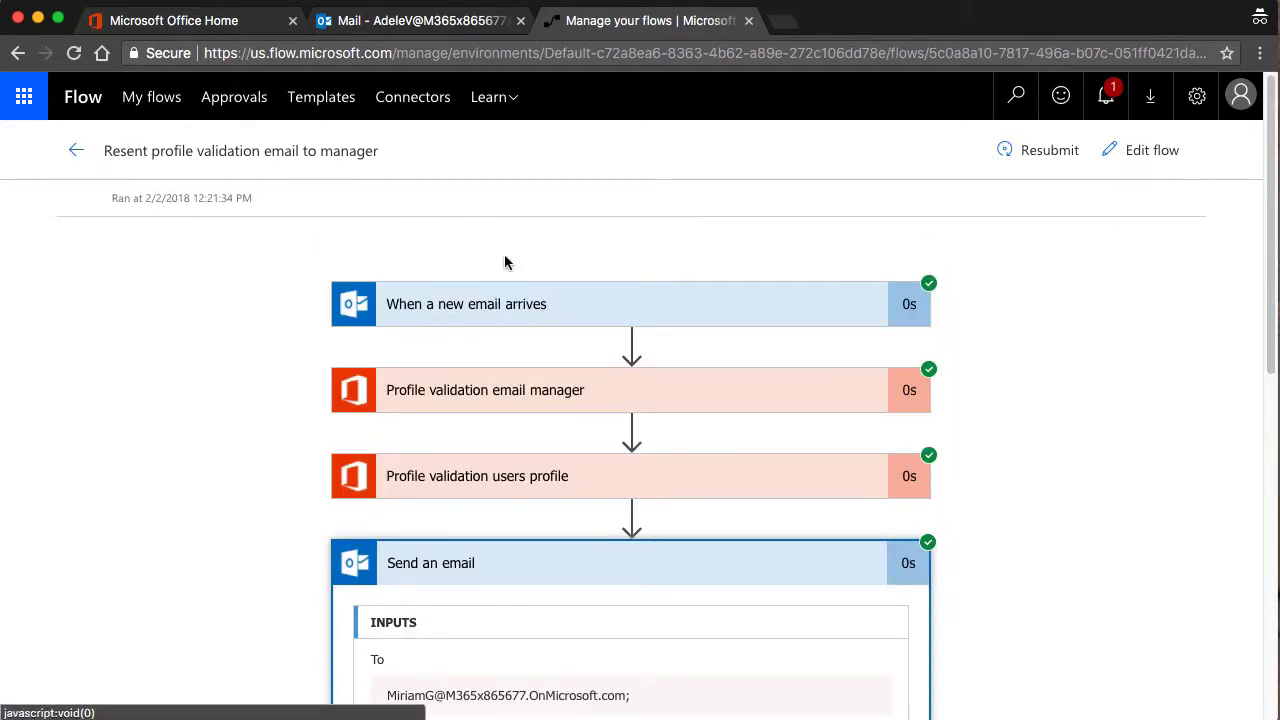
pyautogui.click(503, 304)
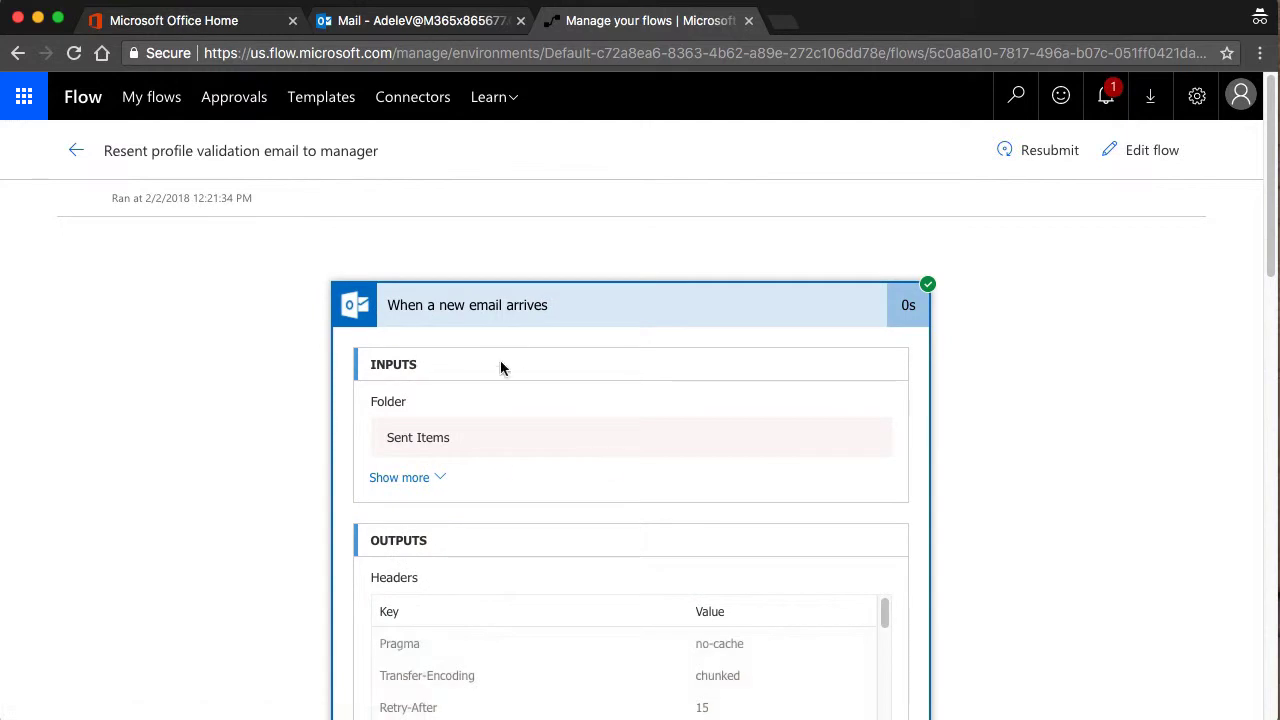
pyautogui.click(446, 482)
pyautogui.scroll(-3, 563, 574)
pyautogui.scroll(3, 565, 572)
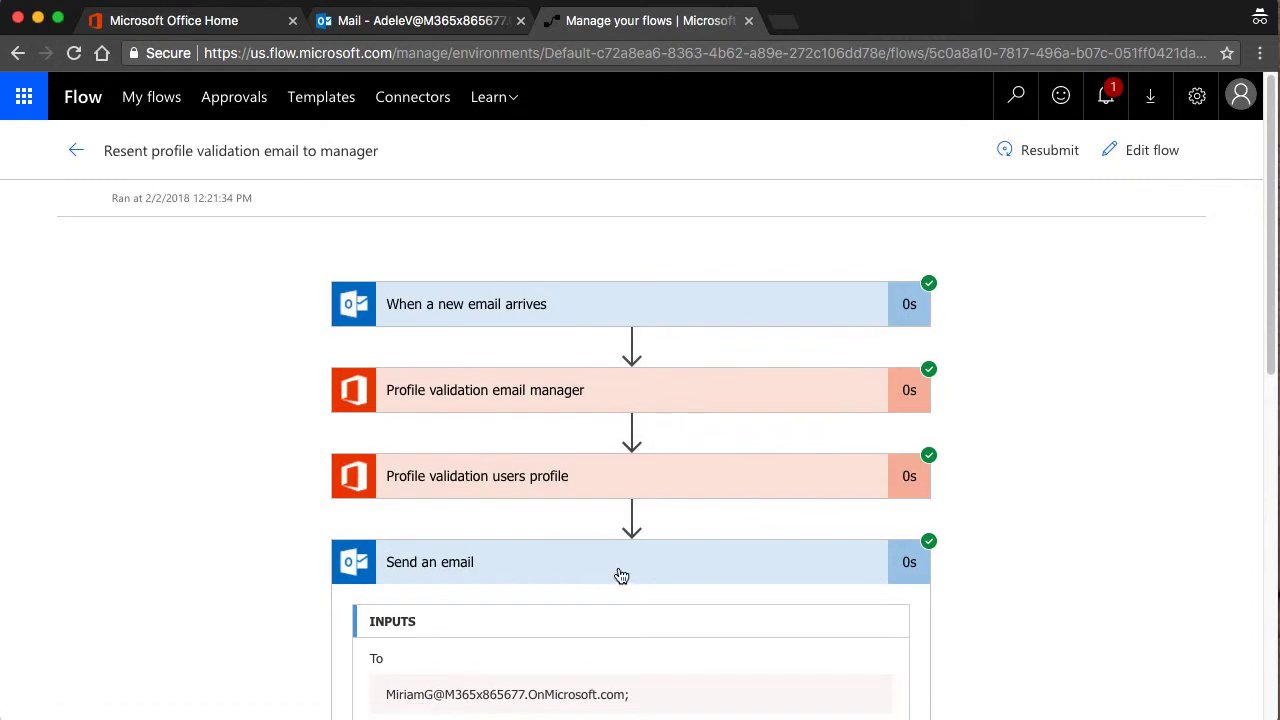
pyautogui.click(620, 576)
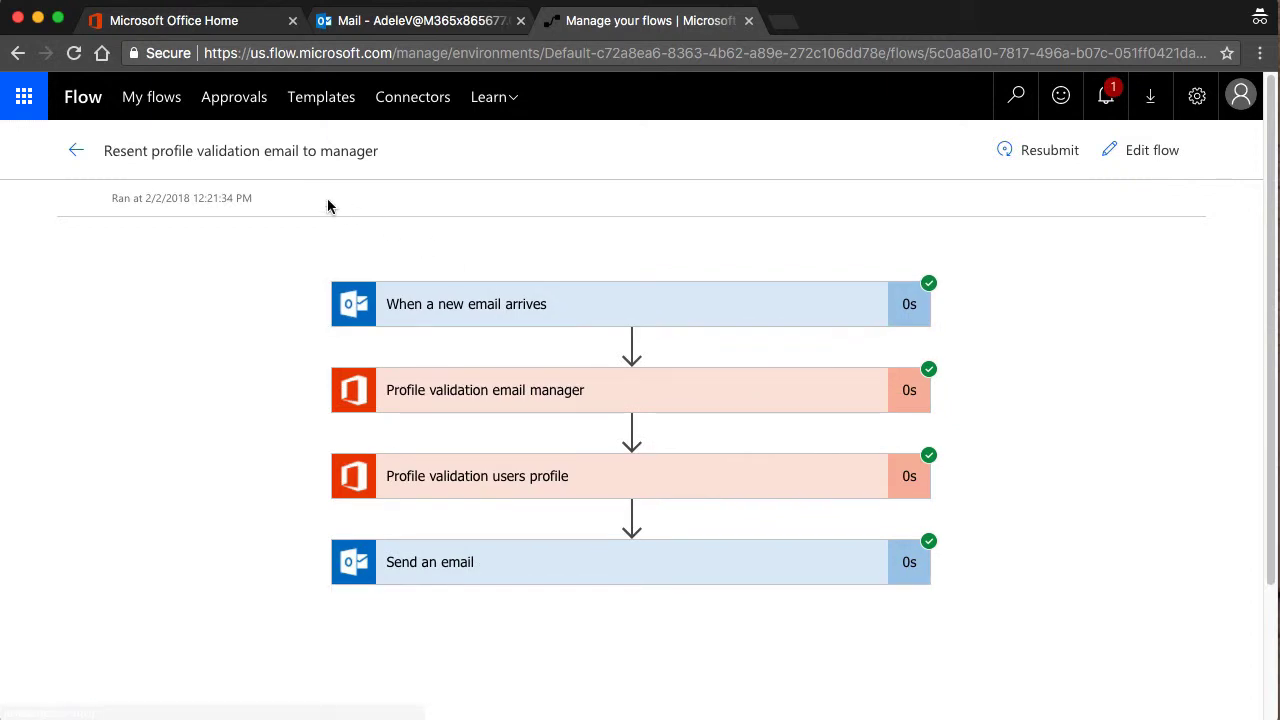
# Return to the list of flow runs, and view the validation email sent to the manager in Outlook.
pyautogui.click(78, 151)
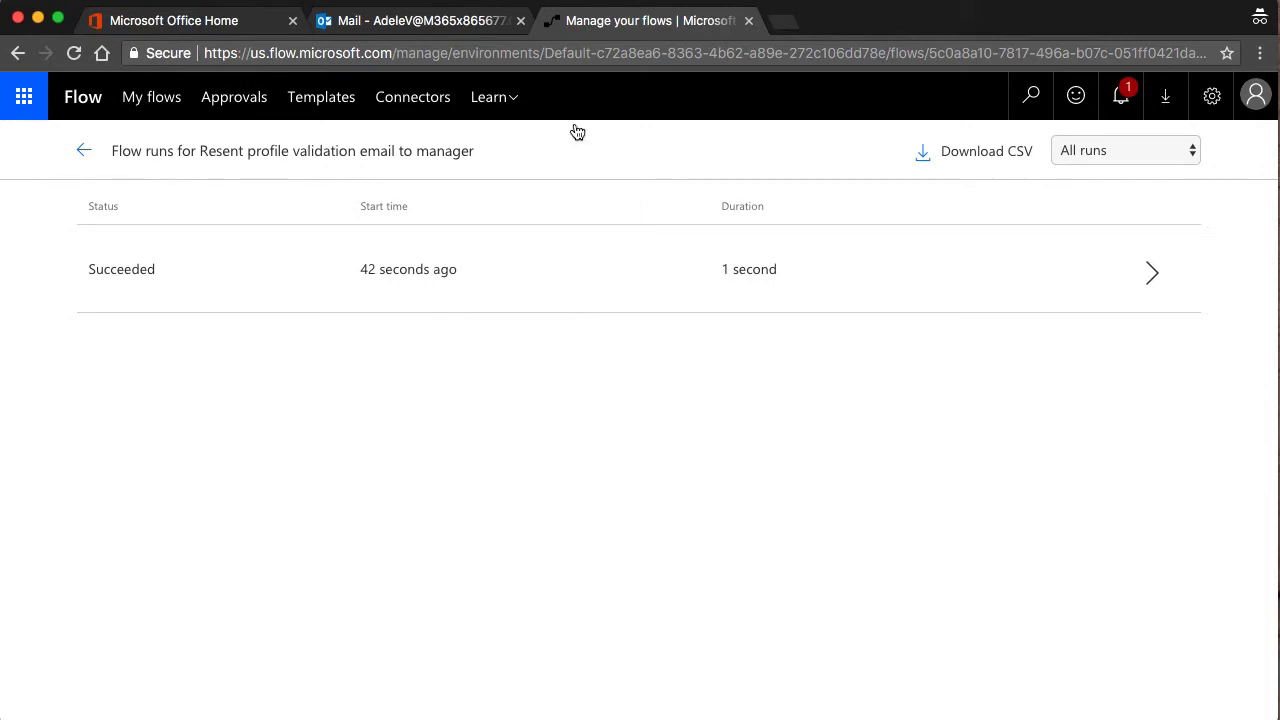
pyautogui.click(467, 24)
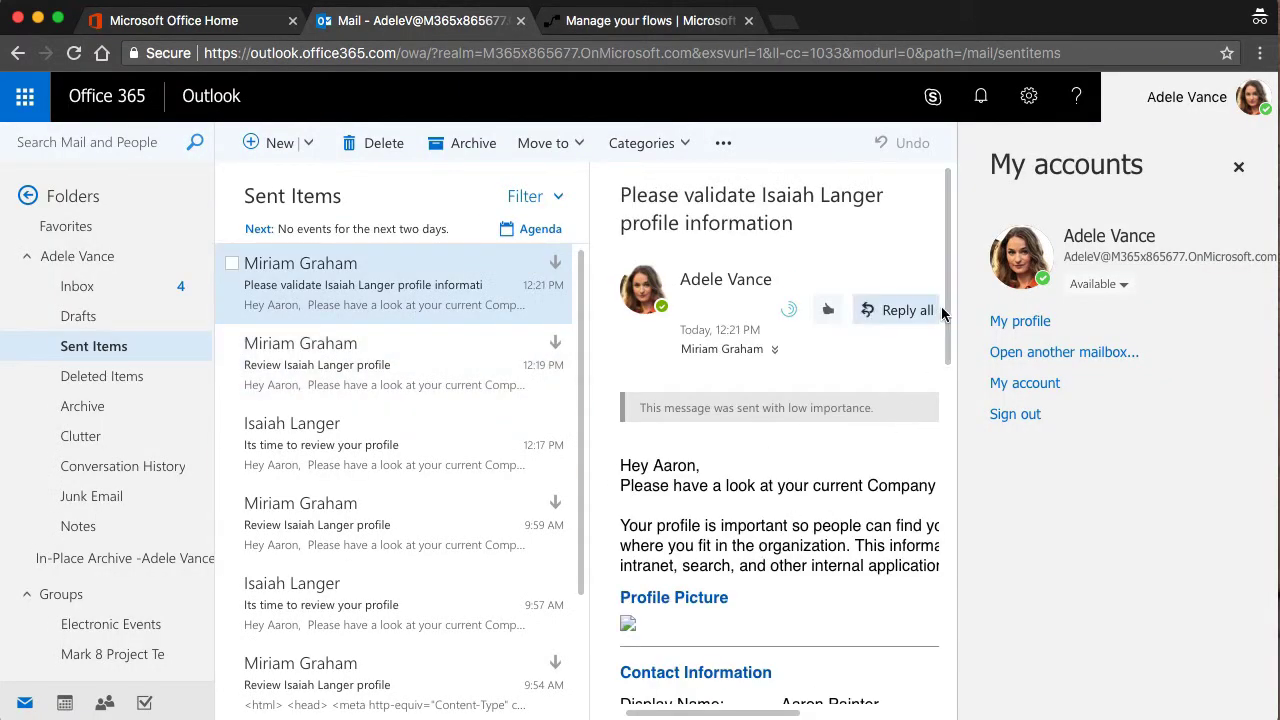
pyautogui.moveTo(944, 306); pyautogui.dragTo(976, 232)
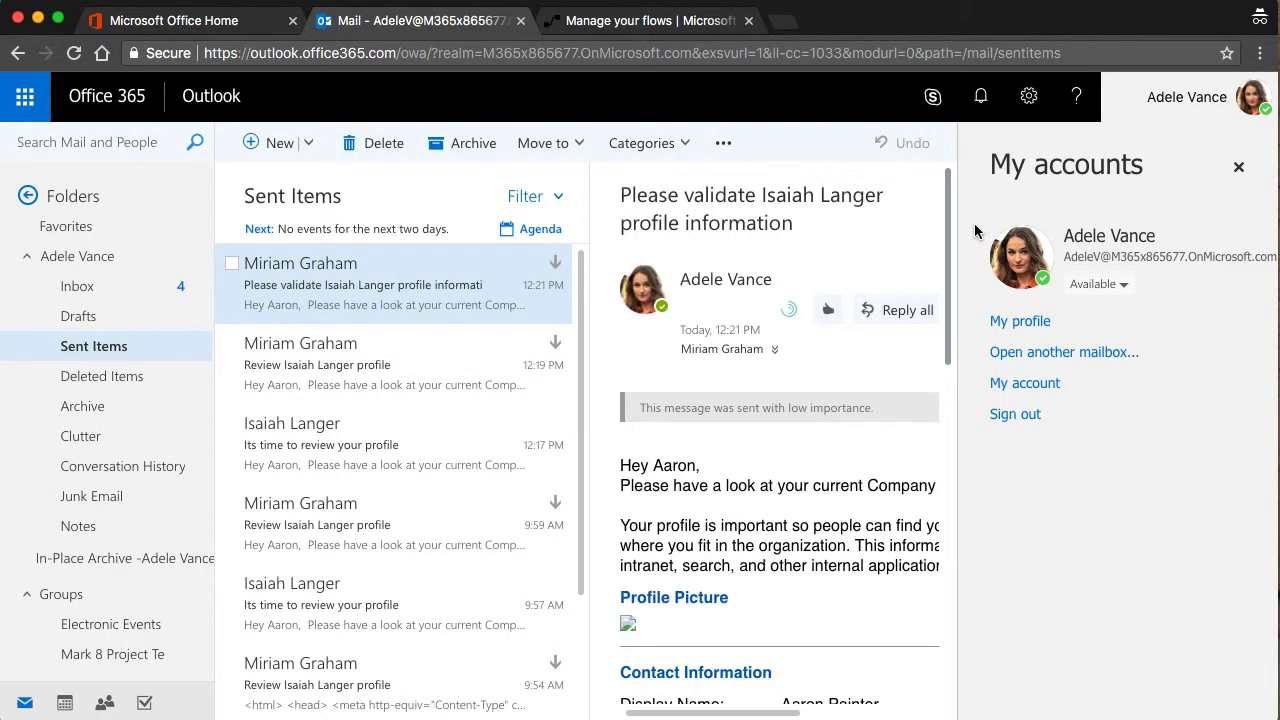